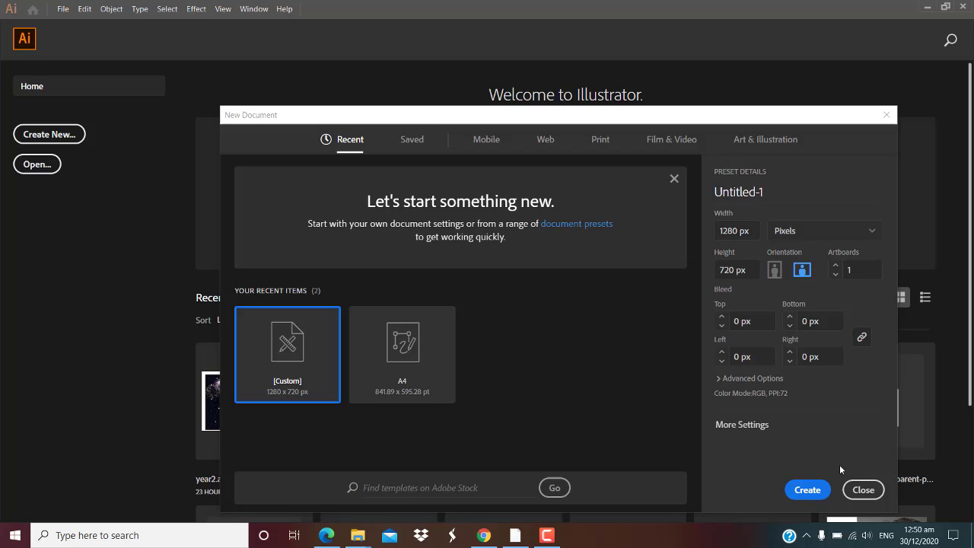
Create a new blank document, Untitled-1, with a white landscape artboard.
click(851, 493)
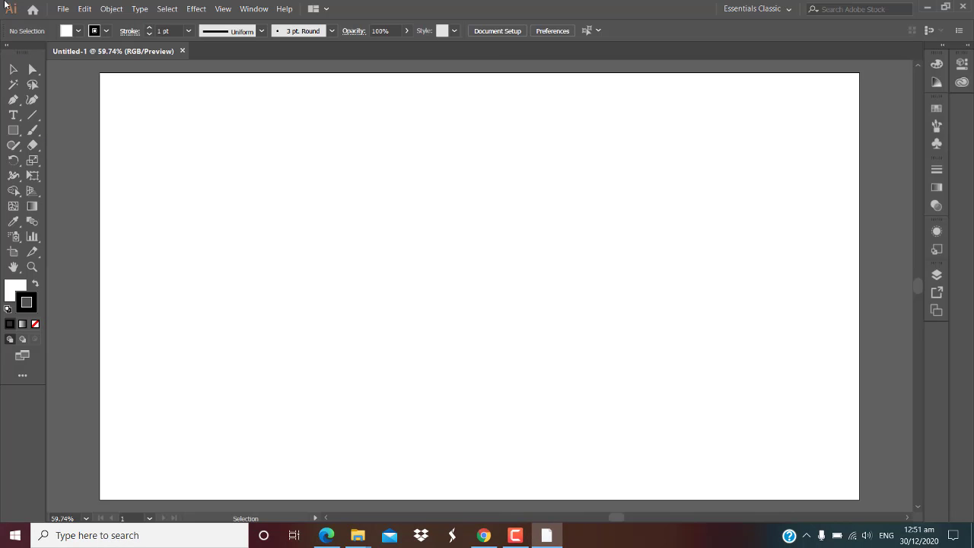
Turn on the document grid across the artboard.
click(223, 9)
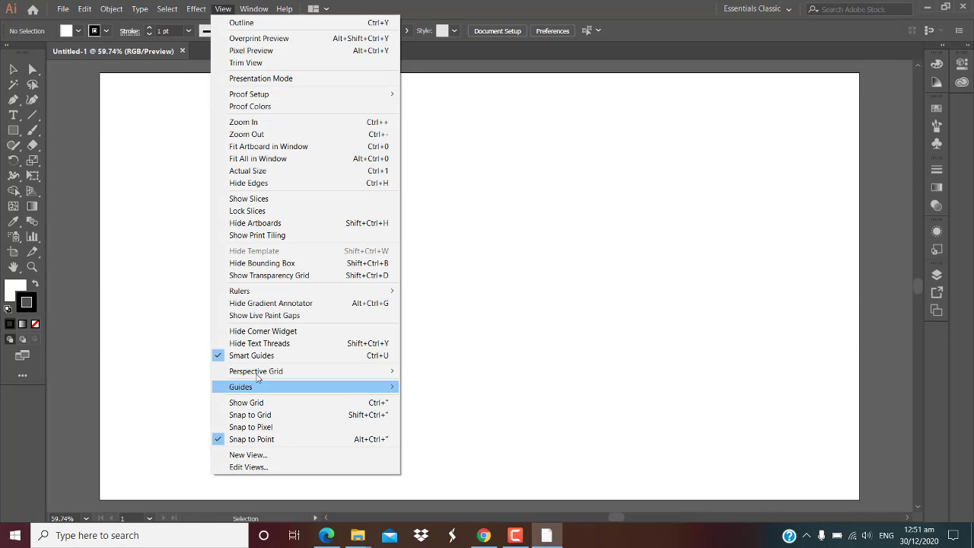
click(257, 405)
click(227, 9)
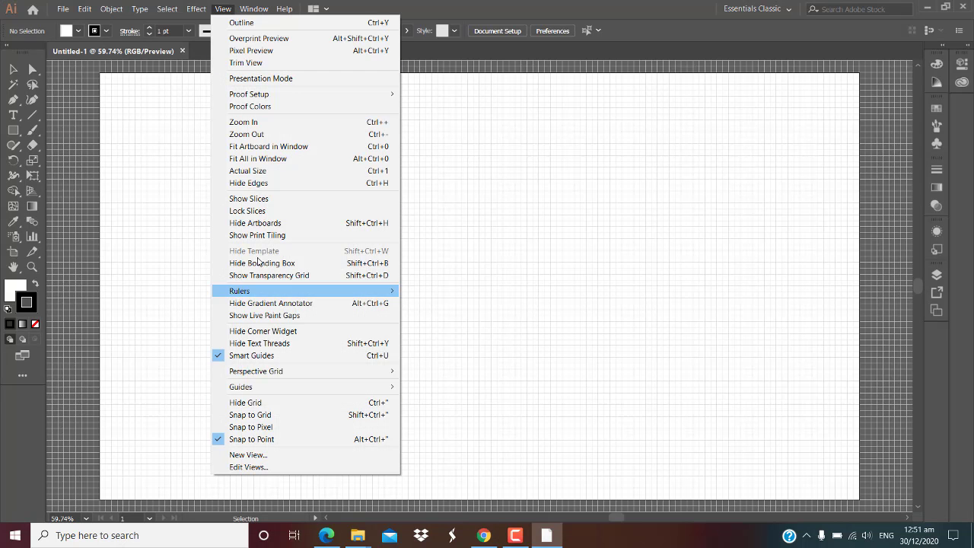
click(269, 414)
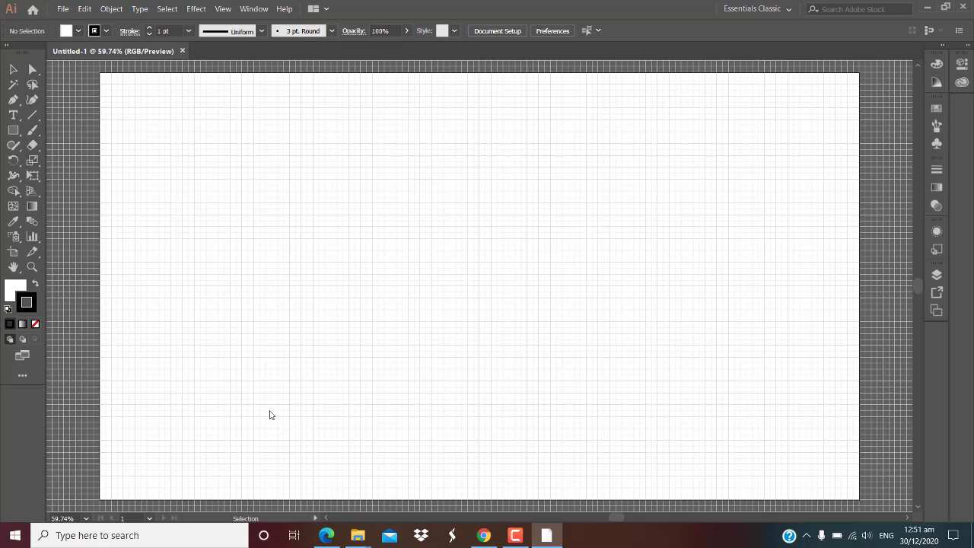
Set Guides & Grid preferences to gridlines every 5 px with 8 subdivisions.
click(85, 8)
mouse_move(112, 359)
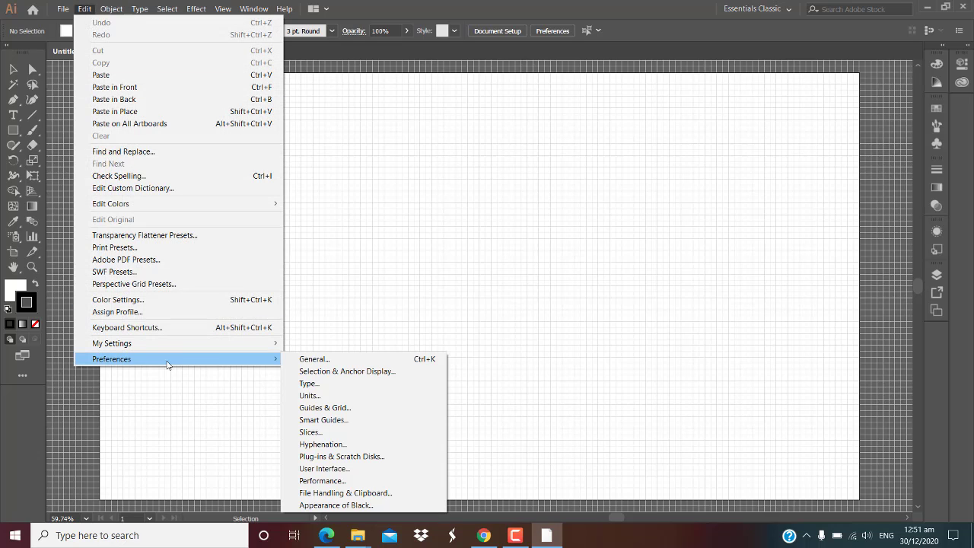
click(323, 408)
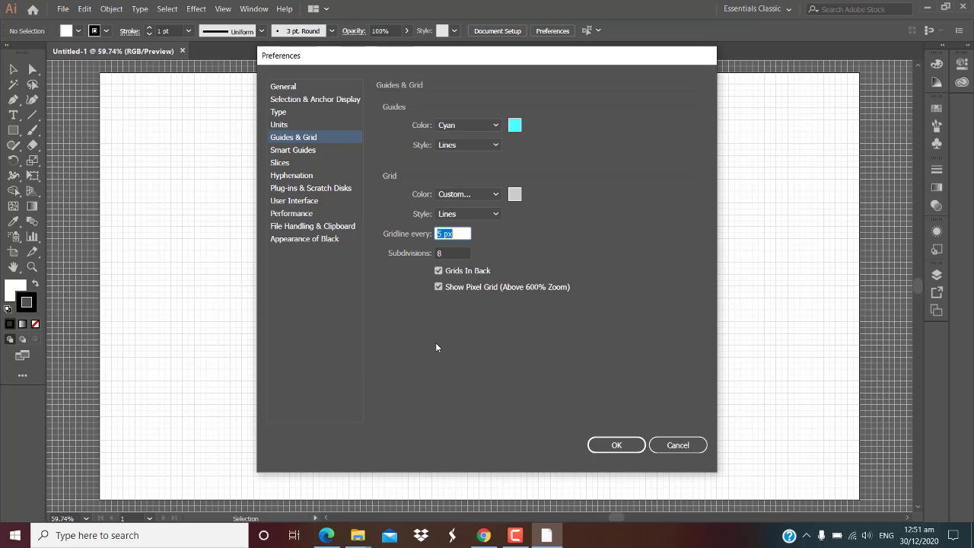
click(618, 446)
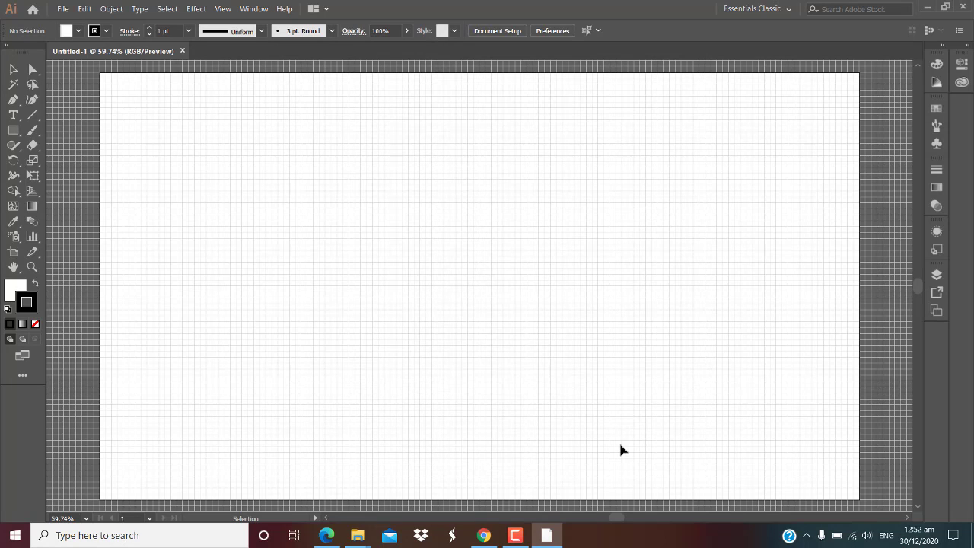
Draw a rectangle covering the whole artboard with no stroke.
click(13, 130)
mouse_move(100, 74)
mouse_down()
mouse_move(289, 282)
mouse_move(859, 499)
mouse_up()
click(35, 324)
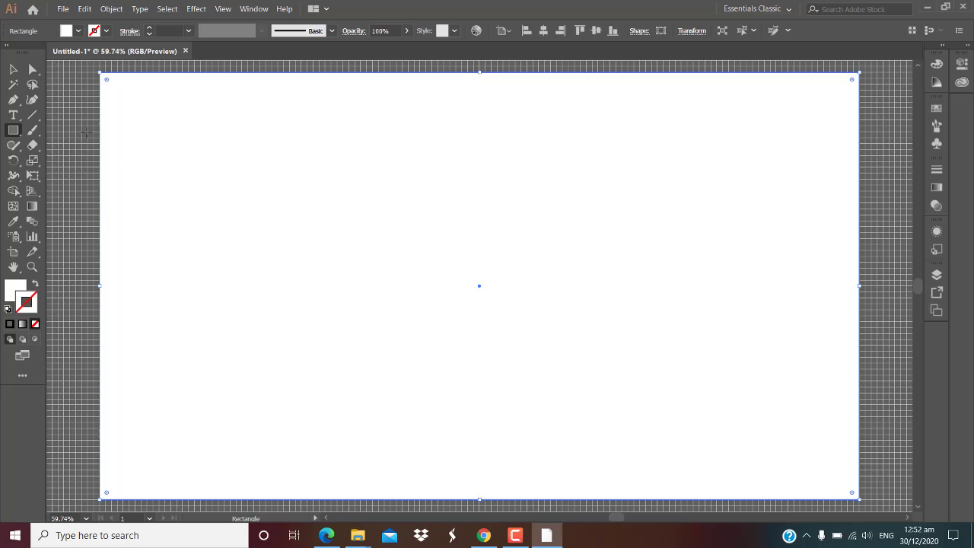
Fill the rectangle dark navy, RGB 7, 9, 21 (#070915).
double_click(14, 290)
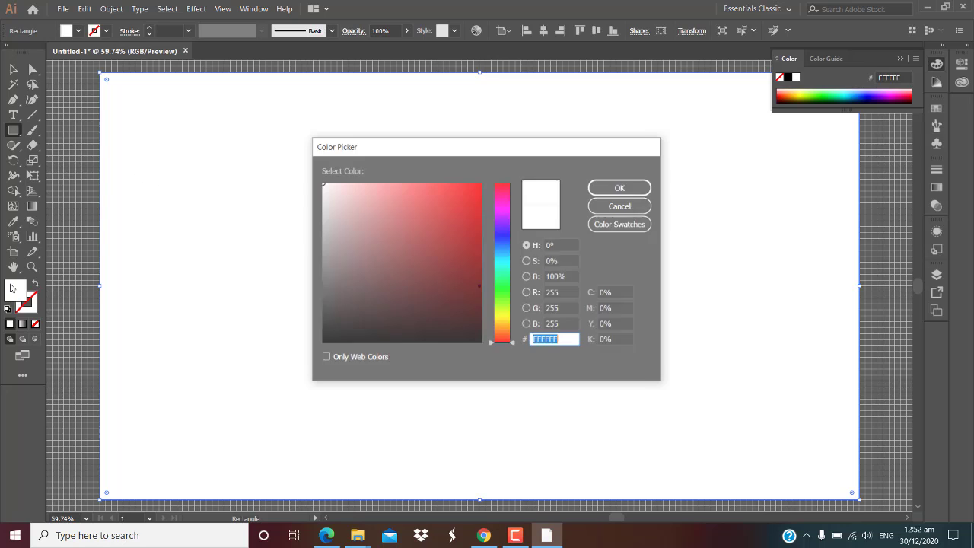
double_click(567, 293)
text(7)
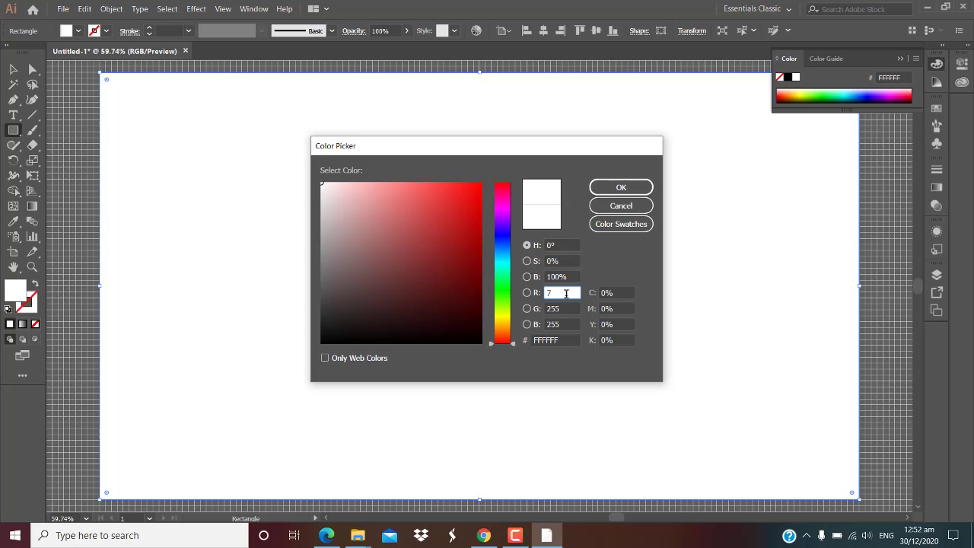
double_click(563, 308)
text(9)
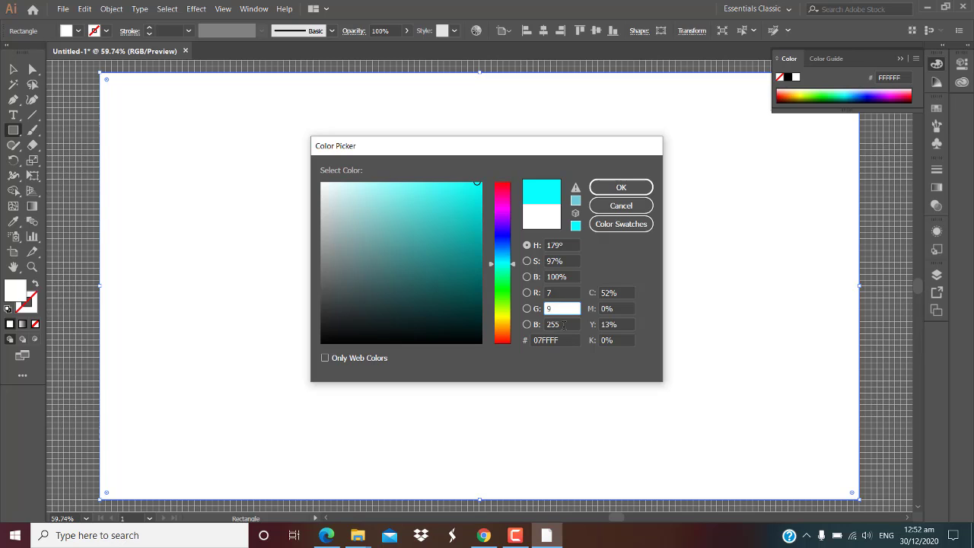
double_click(563, 324)
text(21)
click(615, 188)
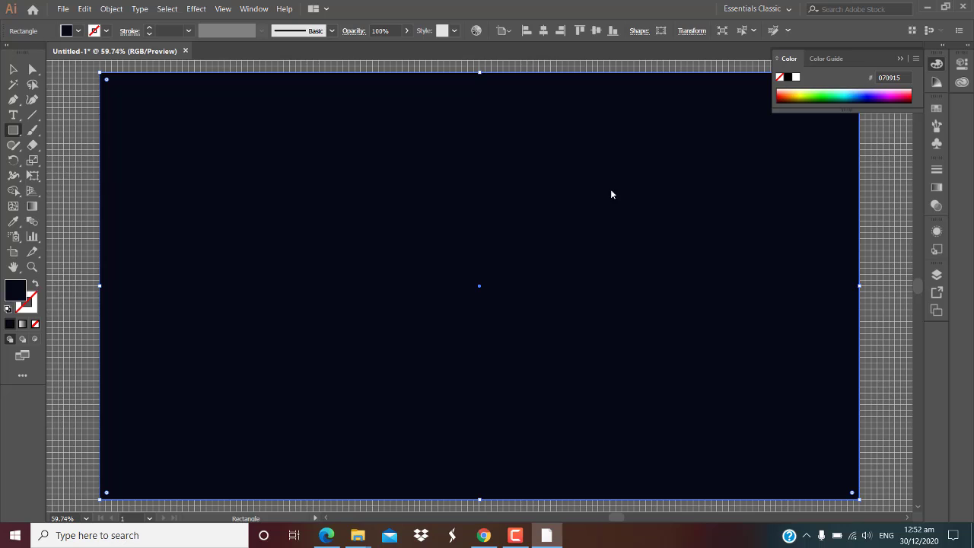
right_click(32, 115)
Create a 1280 × 720 px rectangular grid with 8 horizontal dividers.
click(70, 162)
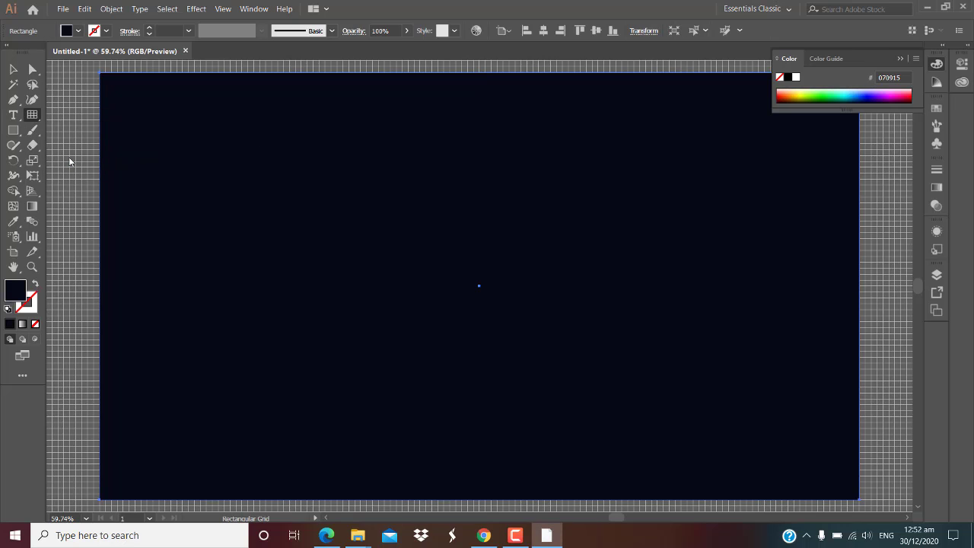
click(427, 241)
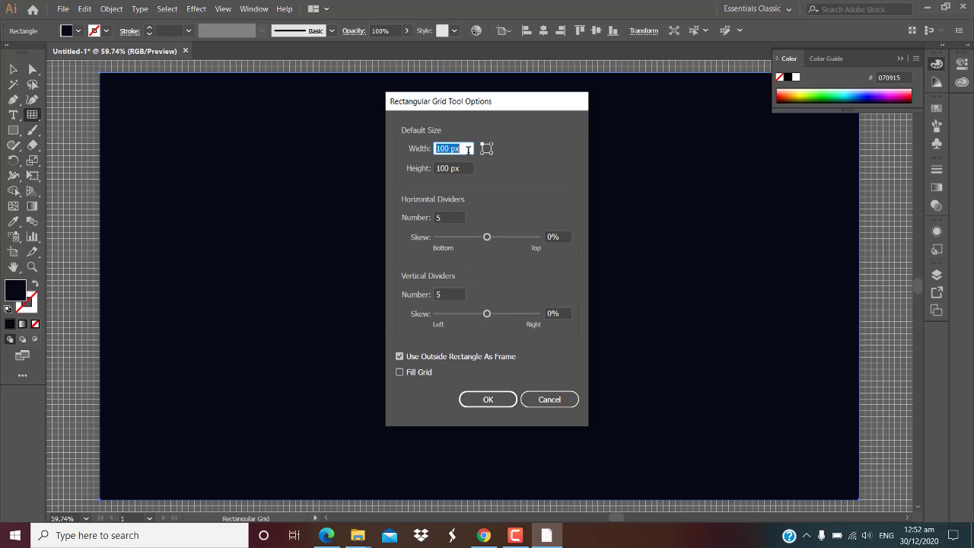
text(1280)
key(Tab)
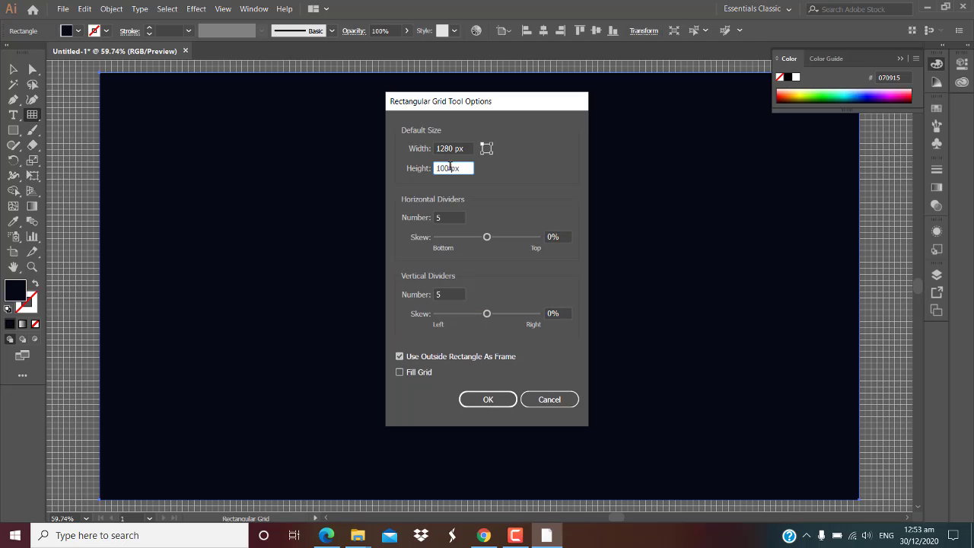
text(720px)
key(Tab)
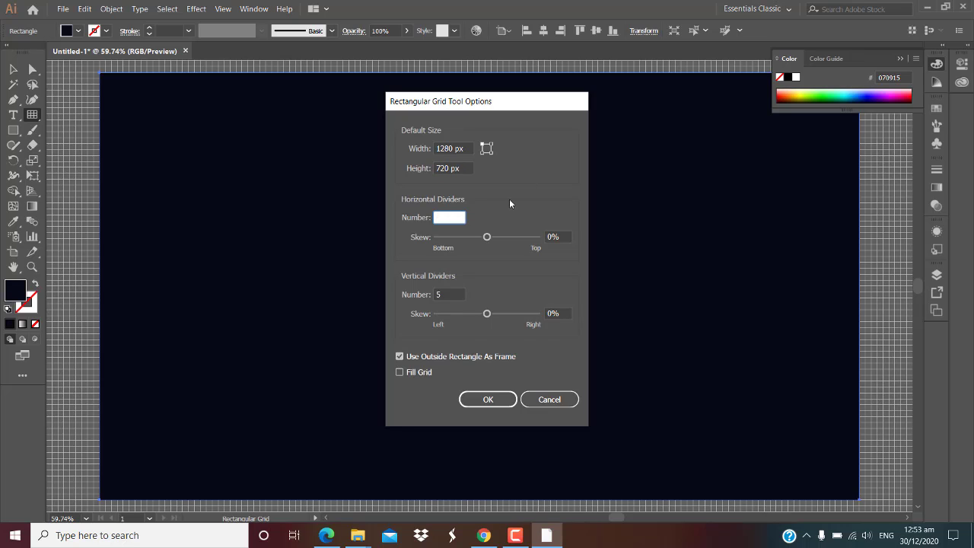
text(8)
click(446, 293)
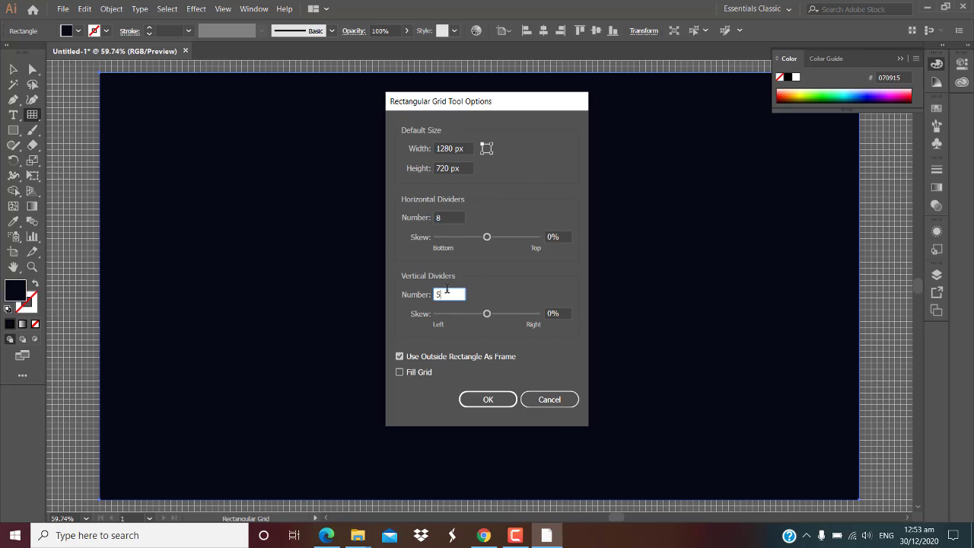
text(16)
click(483, 399)
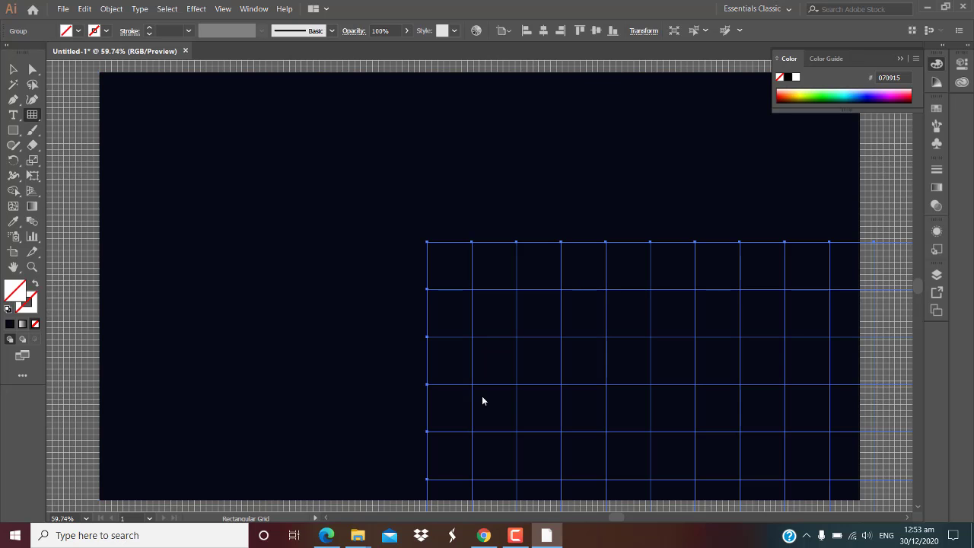
Align the grid to the artboard's top-left corner so it covers the artboard.
key(v)
drag(692, 512, 368, 340)
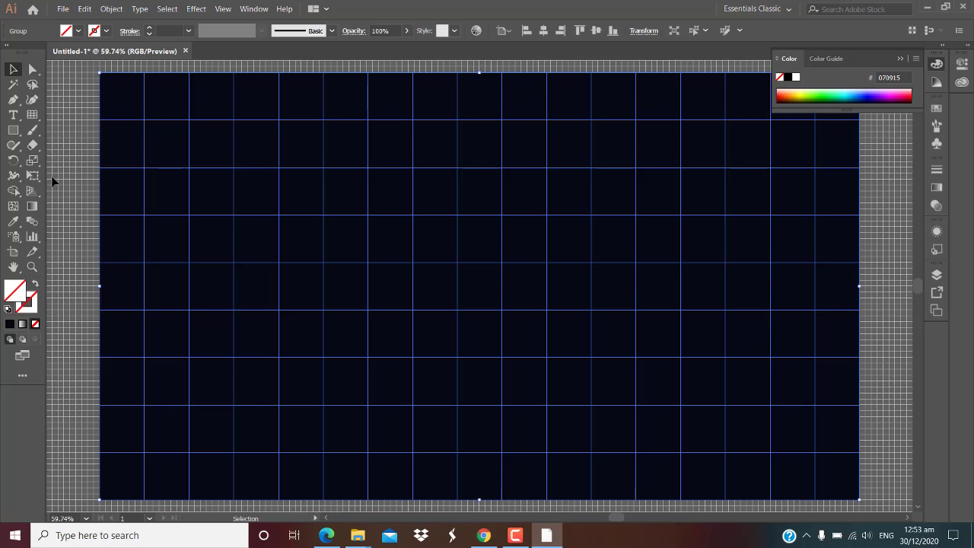
key(ctrl+minus)
key(ctrl+minus)
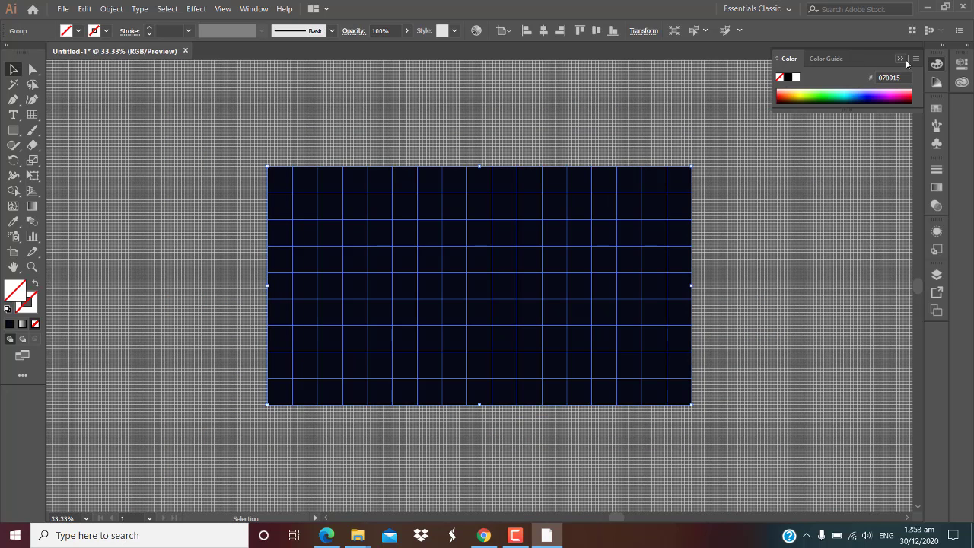
Give the grid a pink stroke (red 251) through the Color Picker.
click(906, 60)
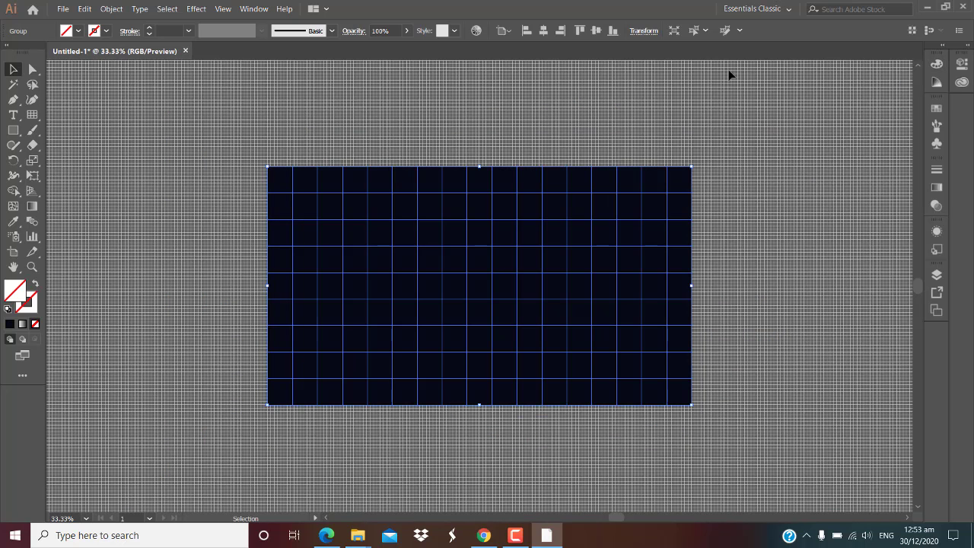
click(106, 31)
click(27, 53)
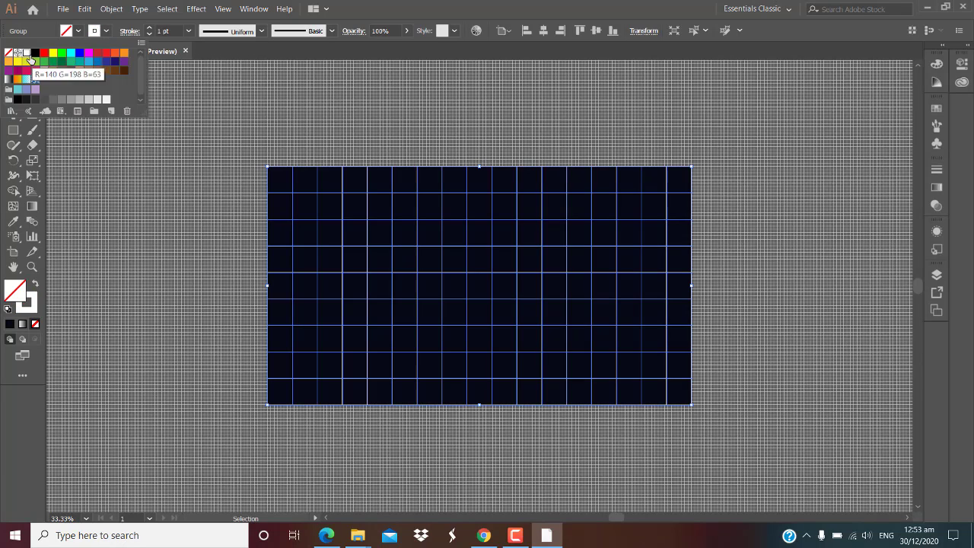
double_click(32, 305)
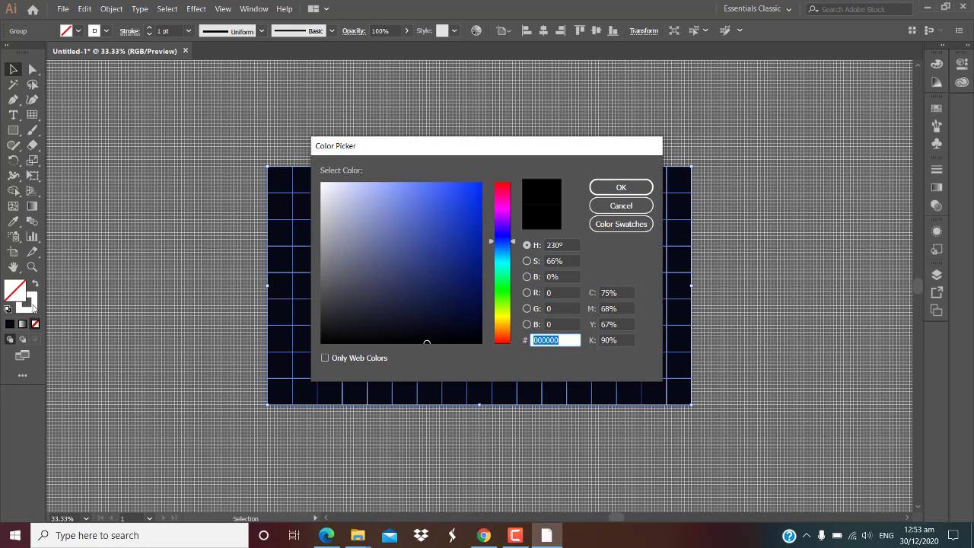
click(563, 293)
text(251)
click(567, 308)
text(85)
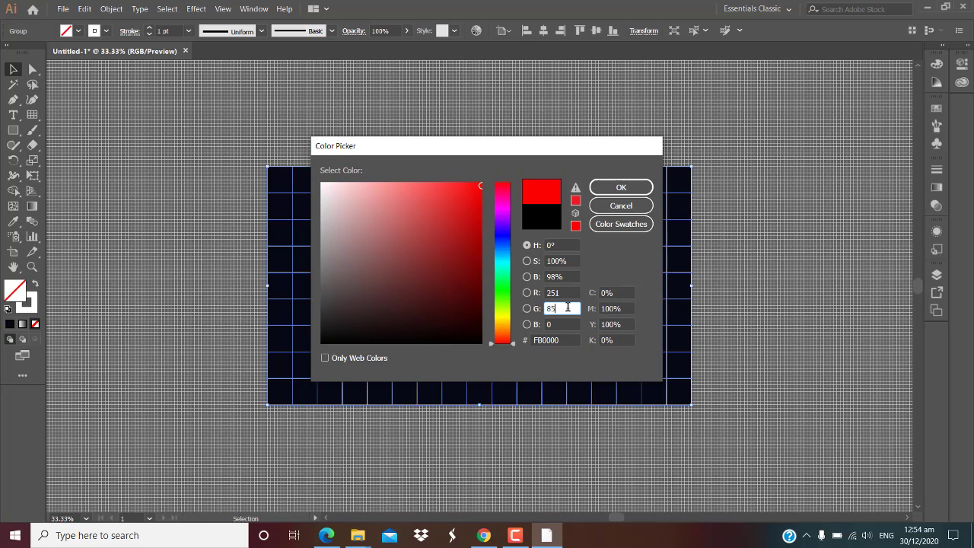
click(556, 323)
click(606, 187)
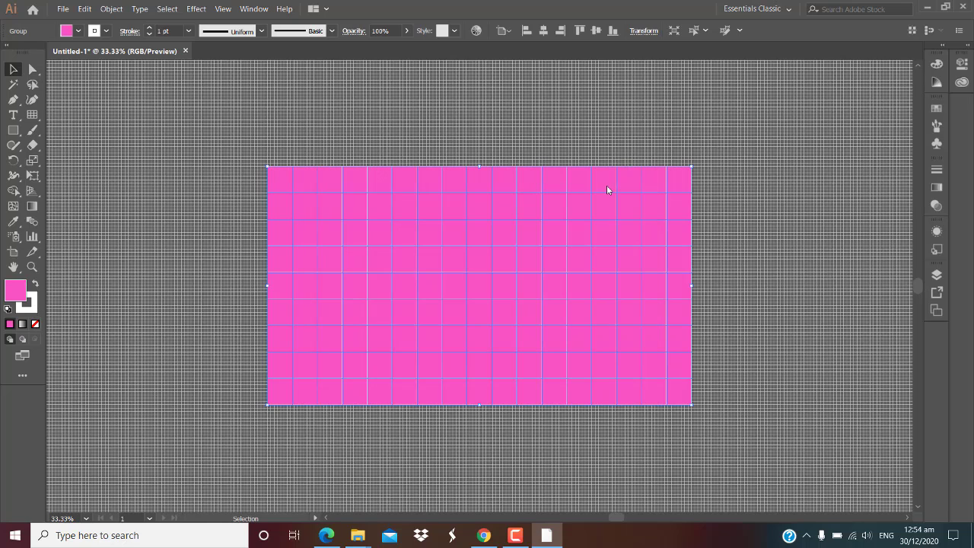
Set the grid's fill to None and its stroke weight to 3 pt.
click(35, 285)
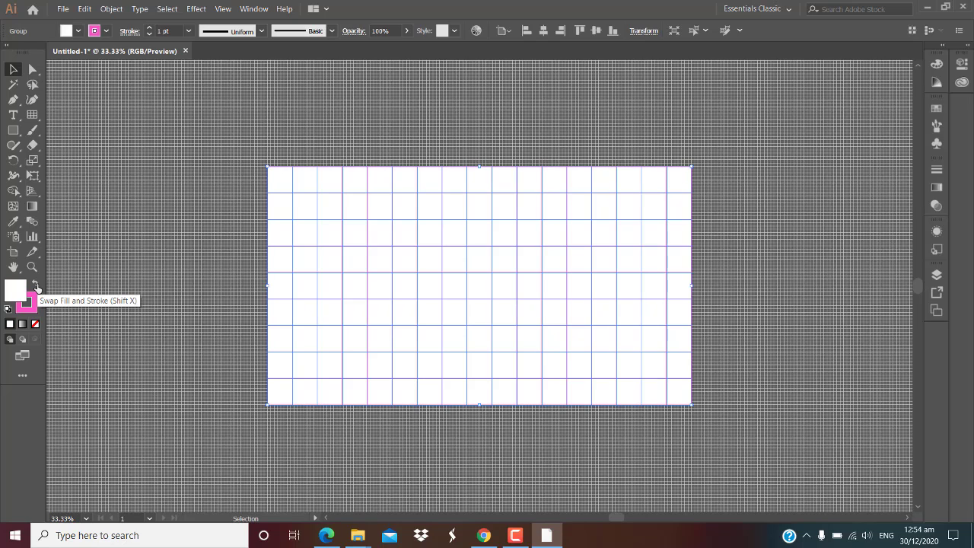
click(35, 323)
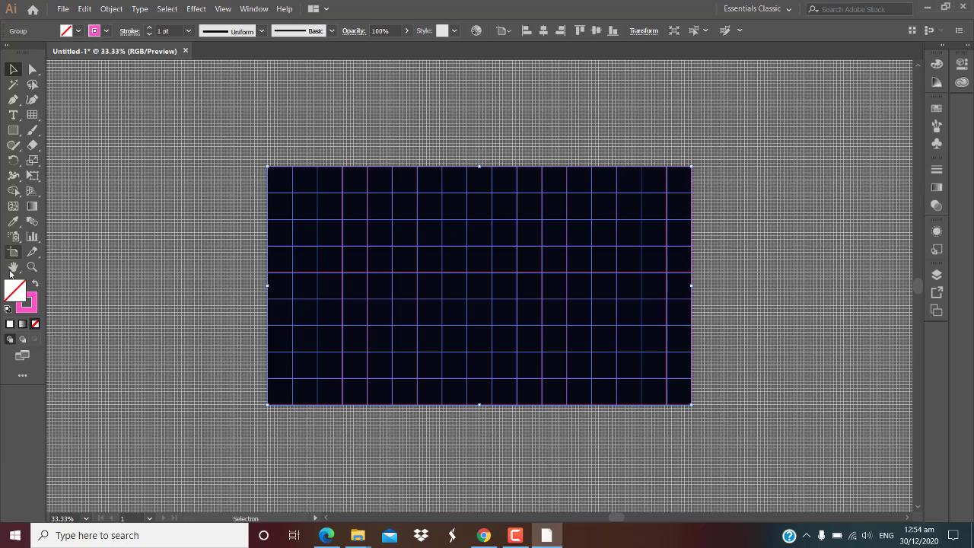
click(149, 28)
click(148, 27)
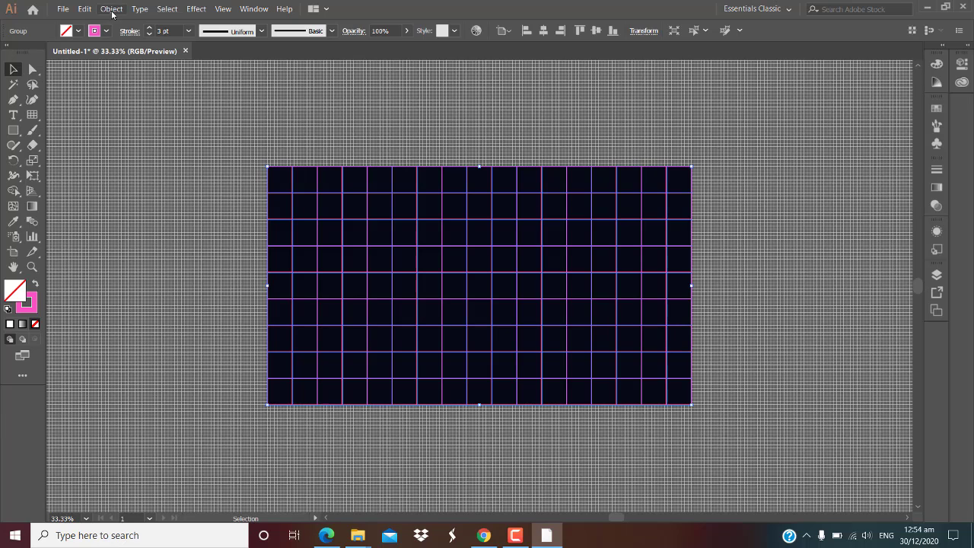
Outline the grid strokes, unite them into one compound path, and show its Appearance settings.
click(111, 8)
click(294, 299)
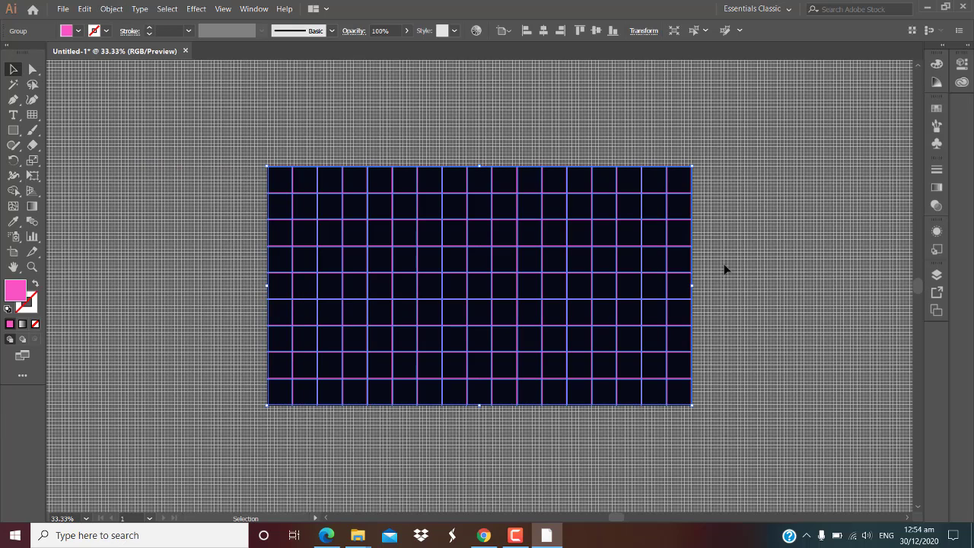
click(253, 8)
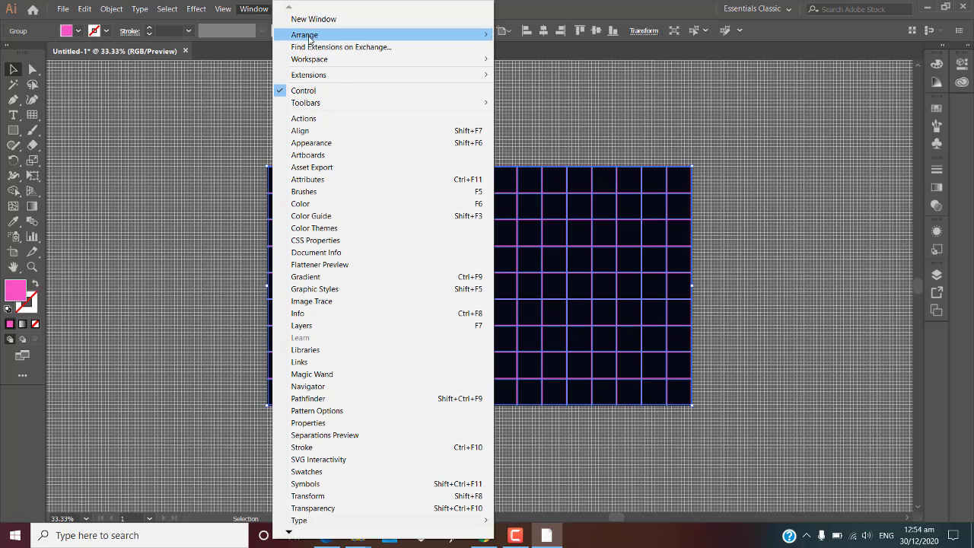
click(324, 399)
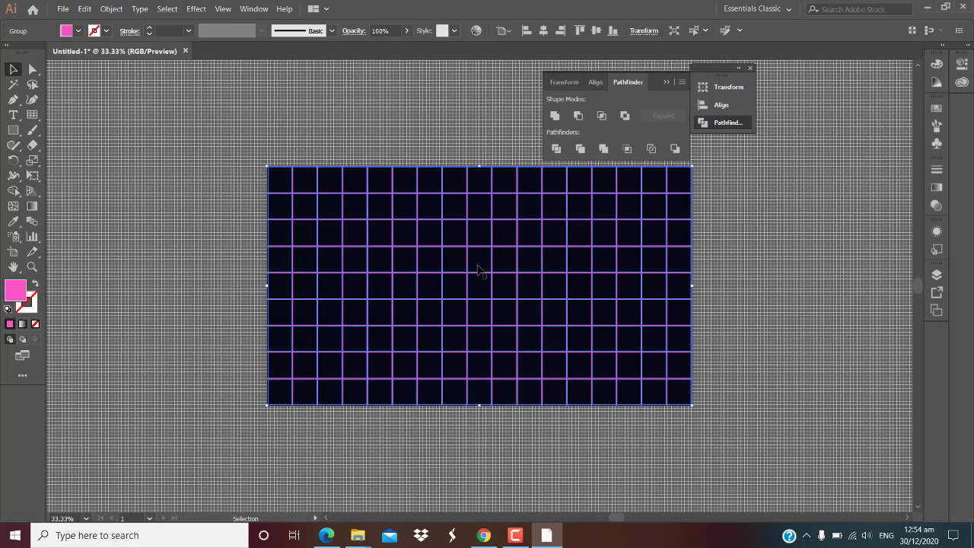
click(554, 115)
click(739, 68)
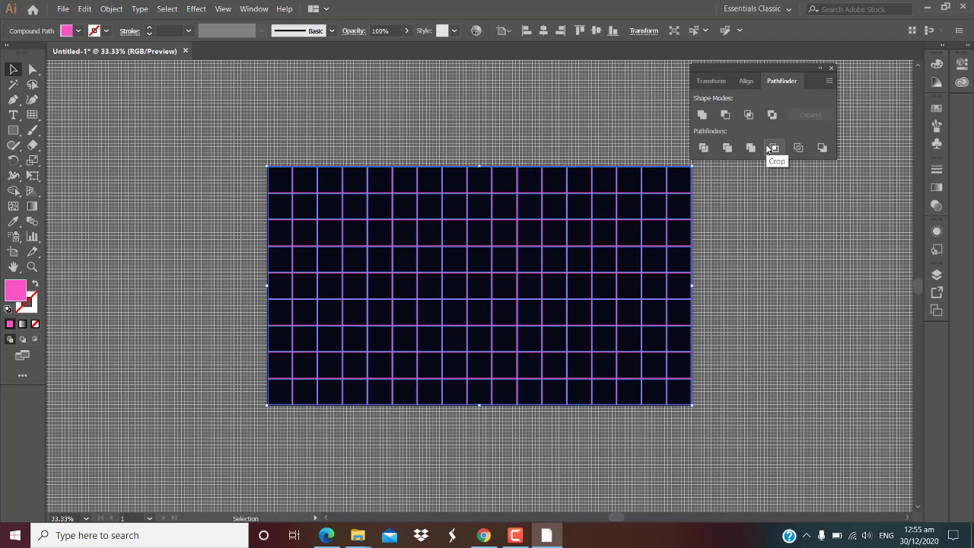
click(937, 231)
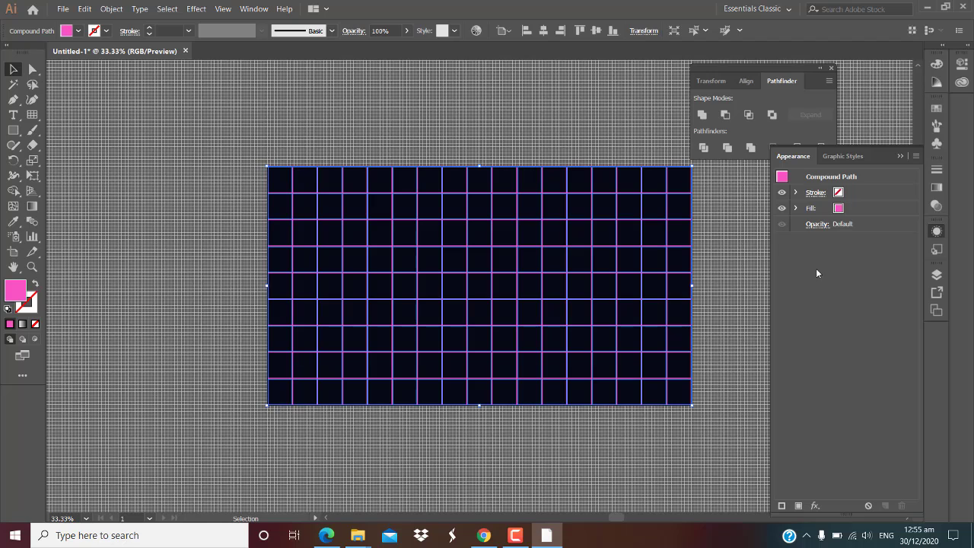
Give the grid a linear gradient fill reduced to two stops.
click(875, 207)
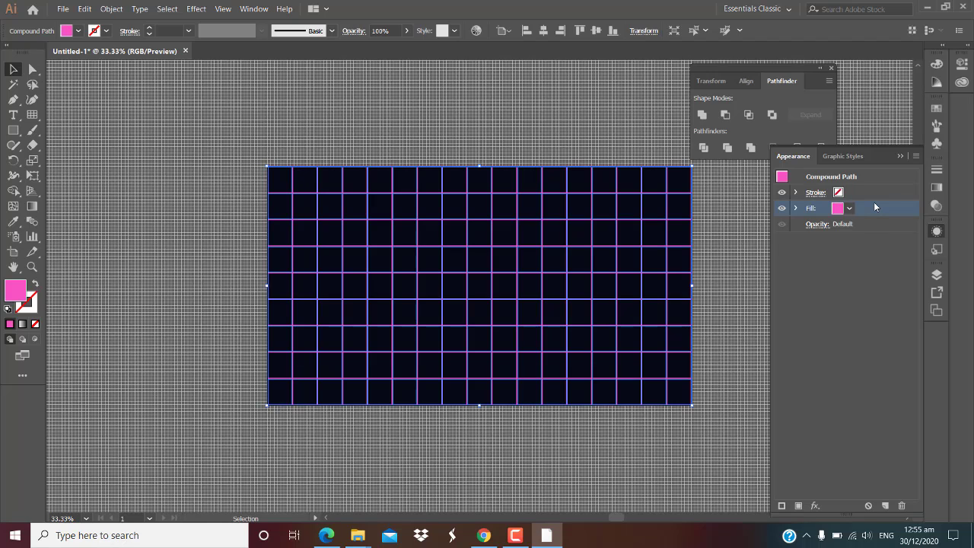
click(849, 208)
click(725, 260)
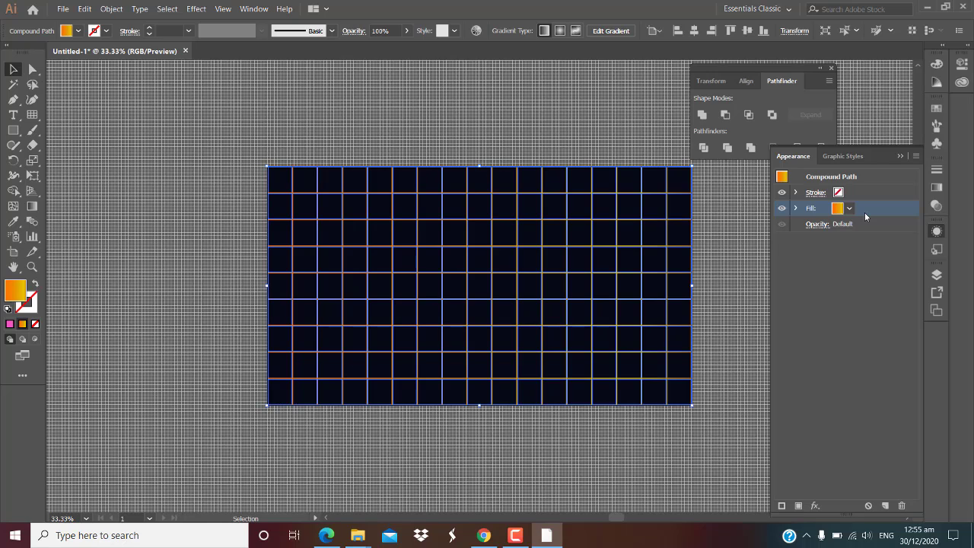
click(937, 187)
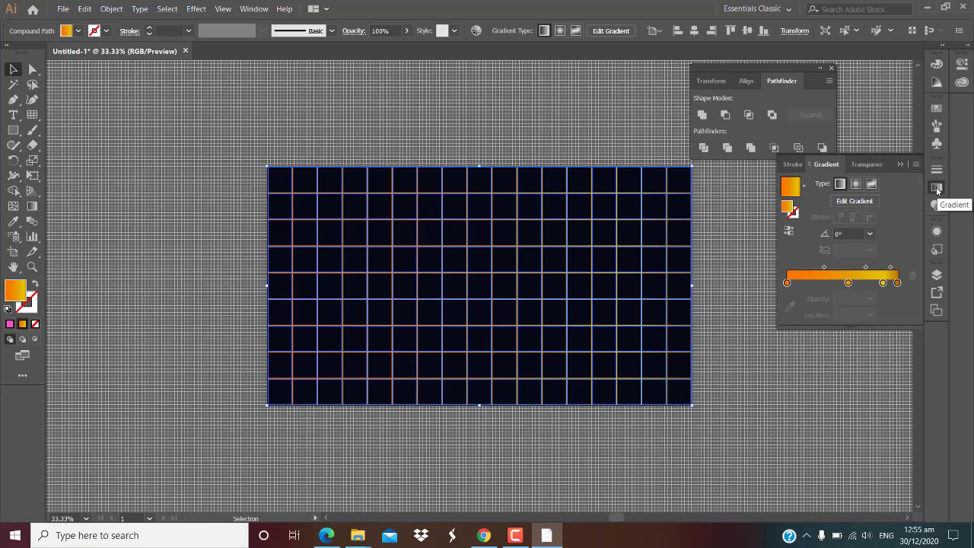
drag(848, 282, 853, 312)
drag(882, 283, 827, 306)
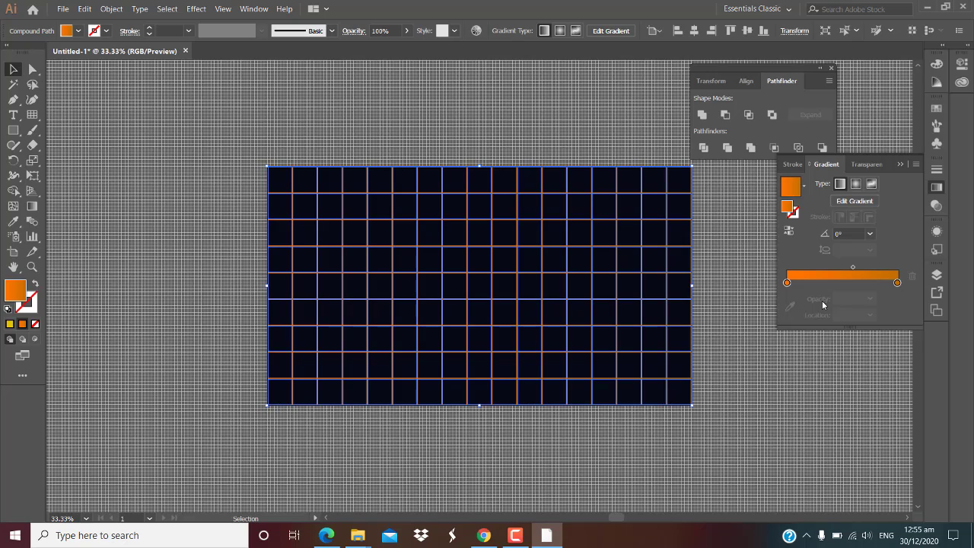
Set the left gradient stop to blue, RGB 68/95/184.
double_click(787, 283)
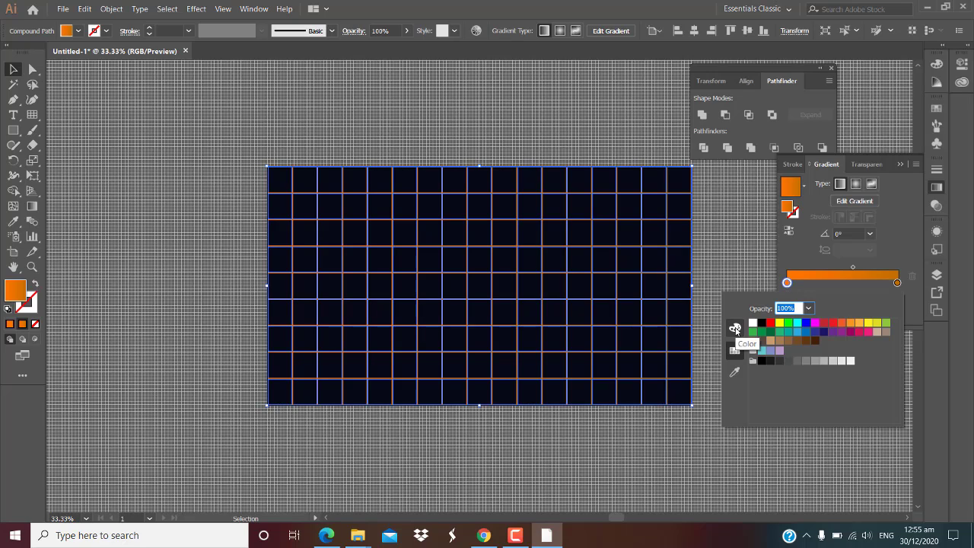
click(734, 327)
click(882, 329)
text(68)
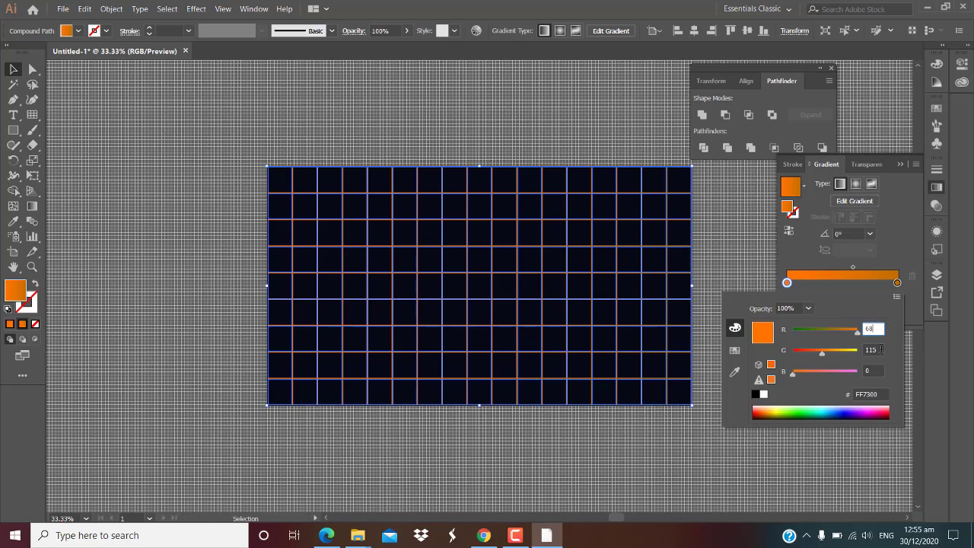
click(881, 350)
text(95)
click(876, 370)
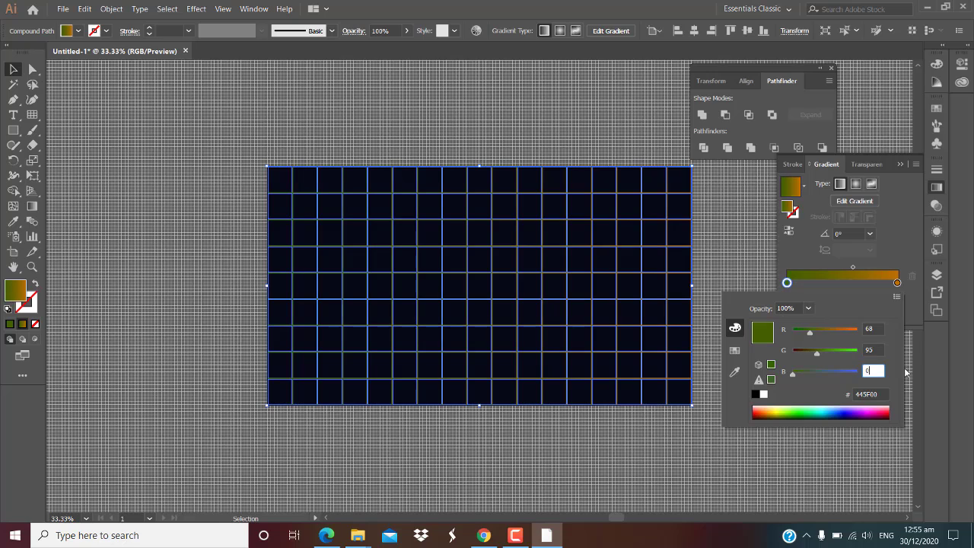
text(184)
key(Return)
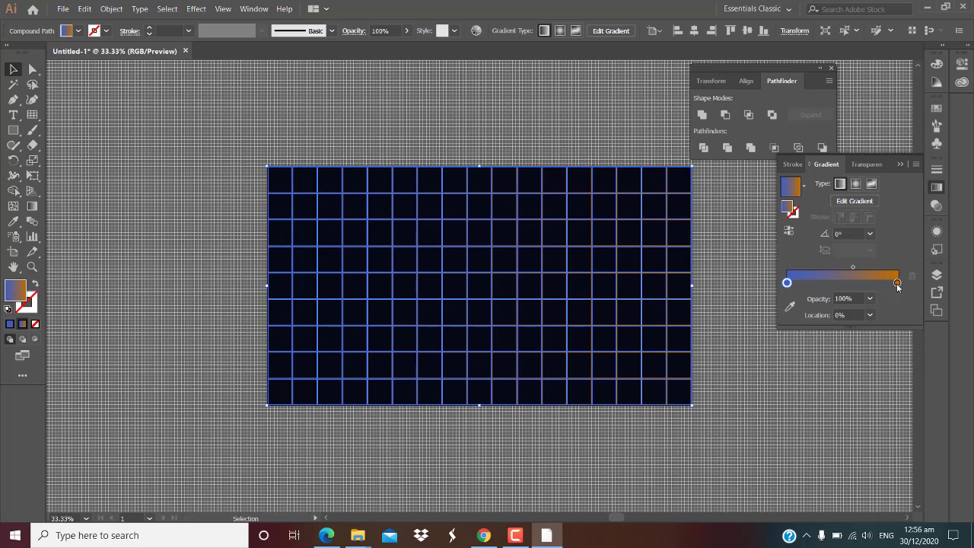
Set the right gradient stop to dark navy, RGB 27/29/41.
double_click(898, 282)
click(880, 328)
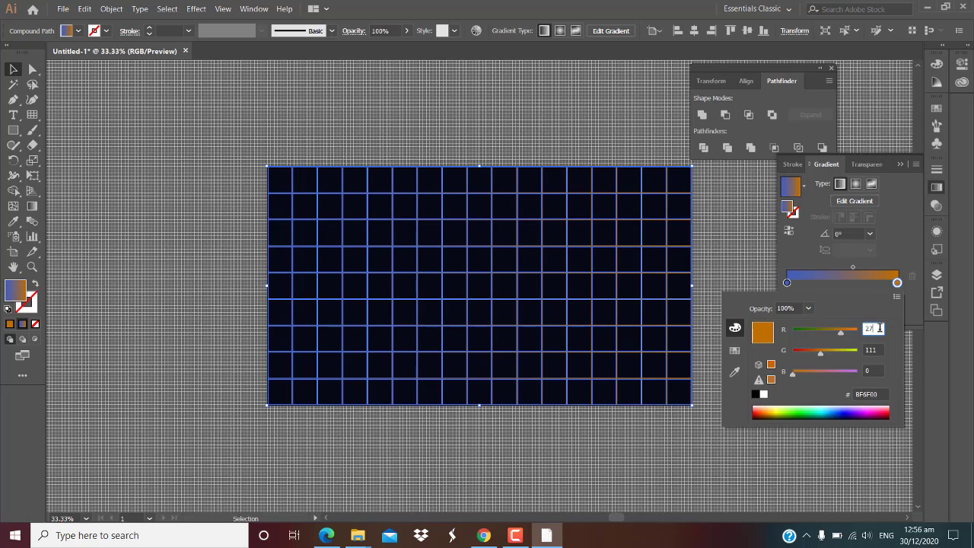
click(881, 349)
text(29)
click(874, 370)
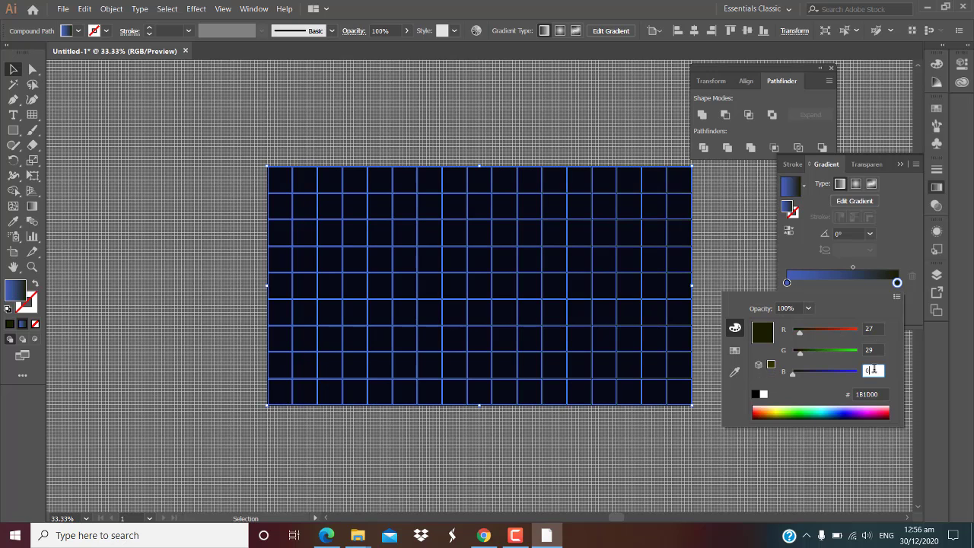
text(41)
key(Return)
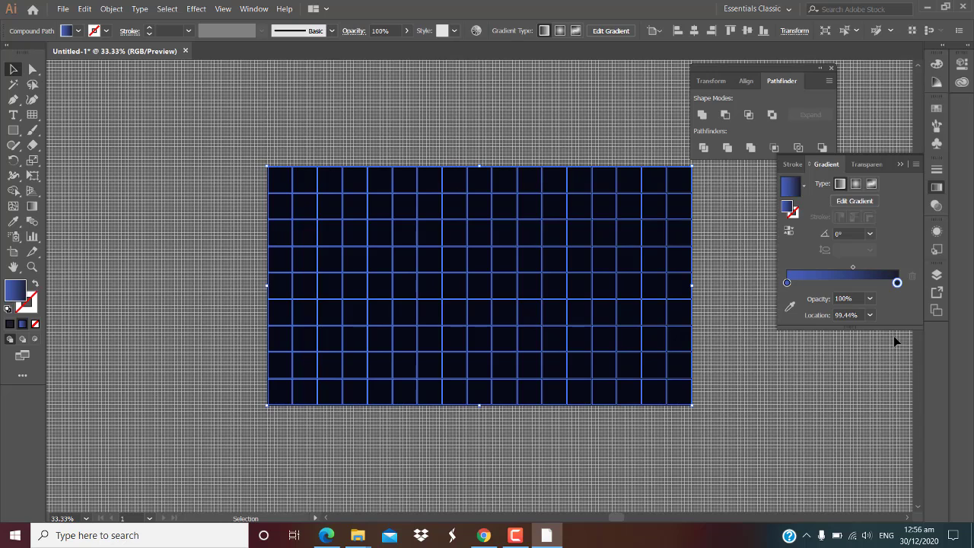
Lower the right gradient stop's opacity to 25%.
click(870, 298)
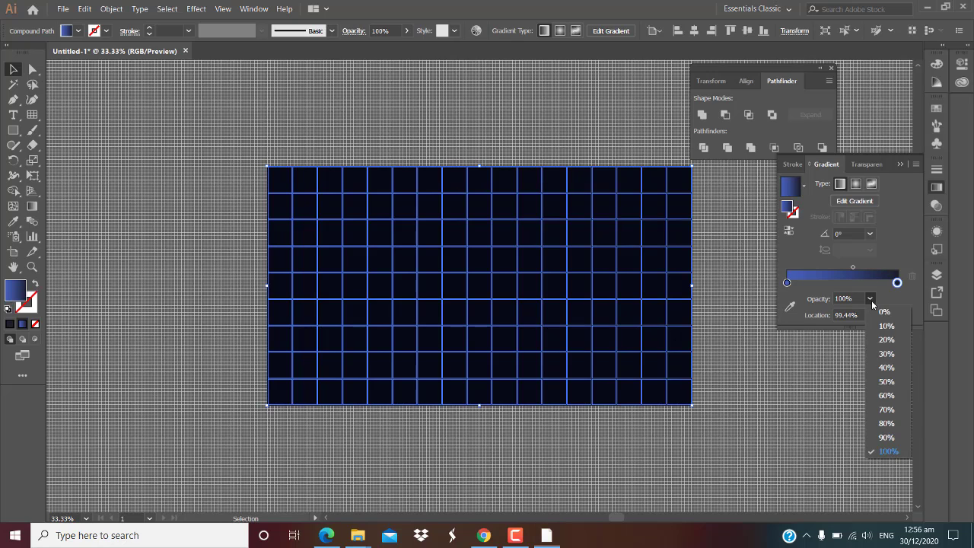
click(881, 340)
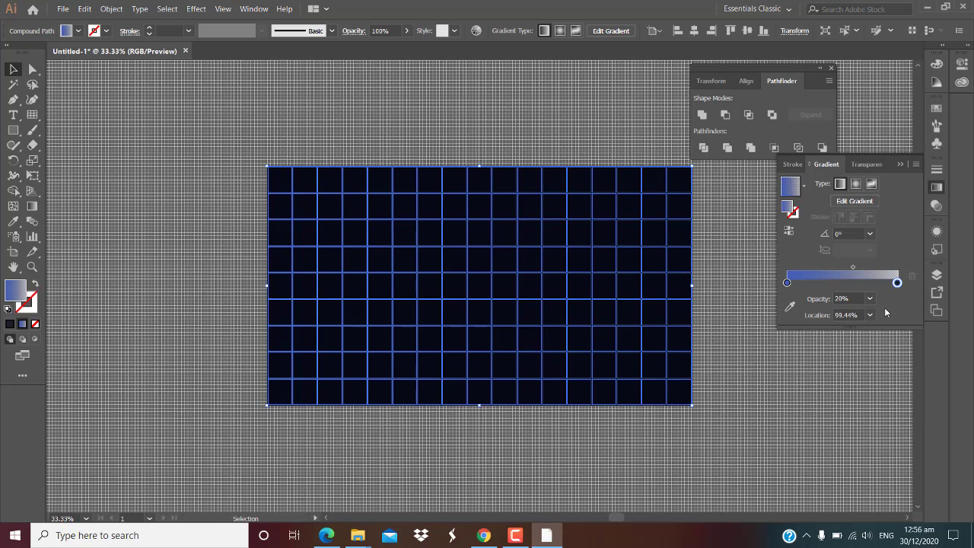
double_click(845, 299)
text(25)
key(Return)
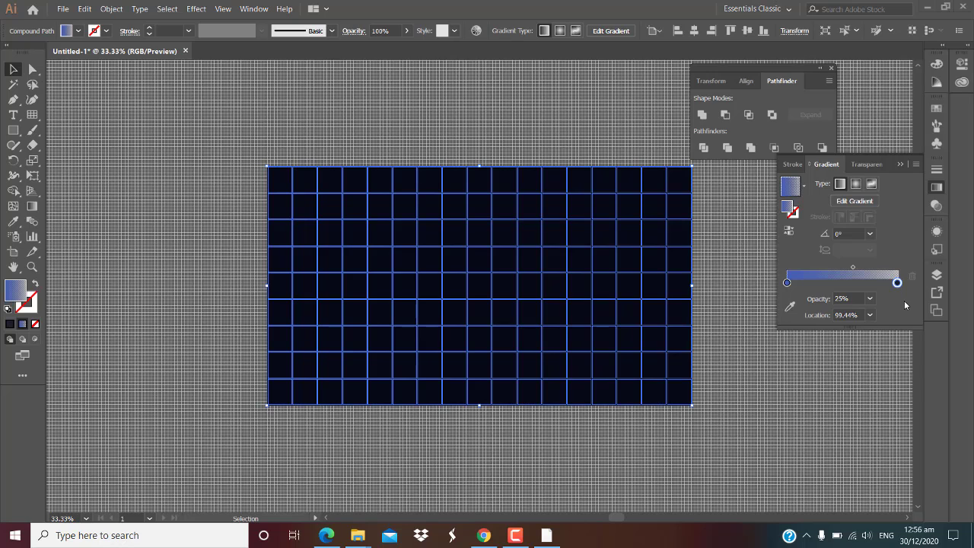
click(653, 440)
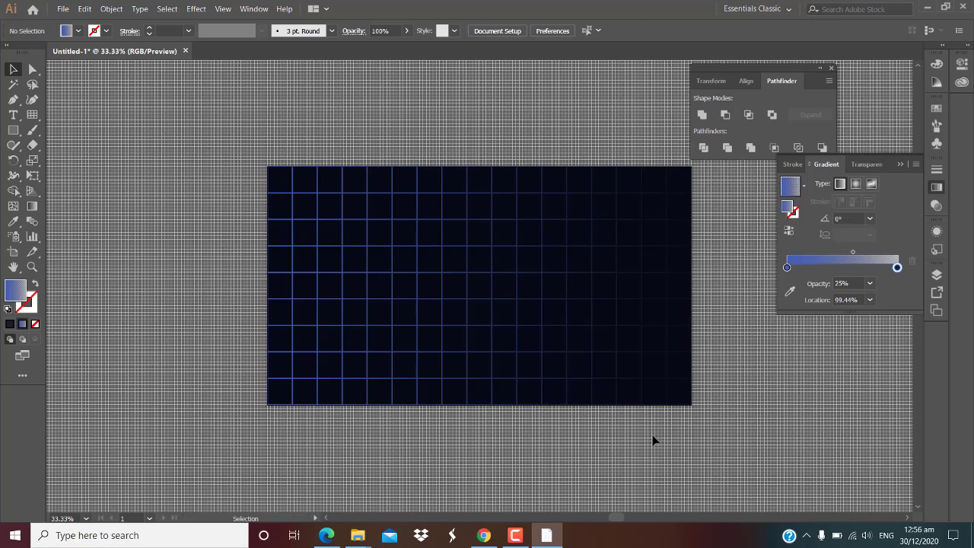
Switch the grid's gradient from linear to radial.
click(545, 335)
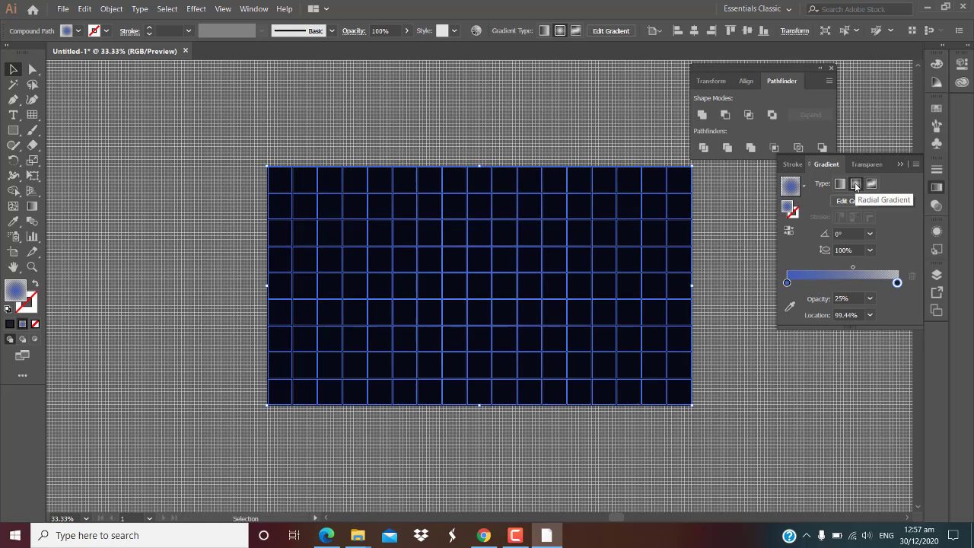
click(856, 184)
click(784, 382)
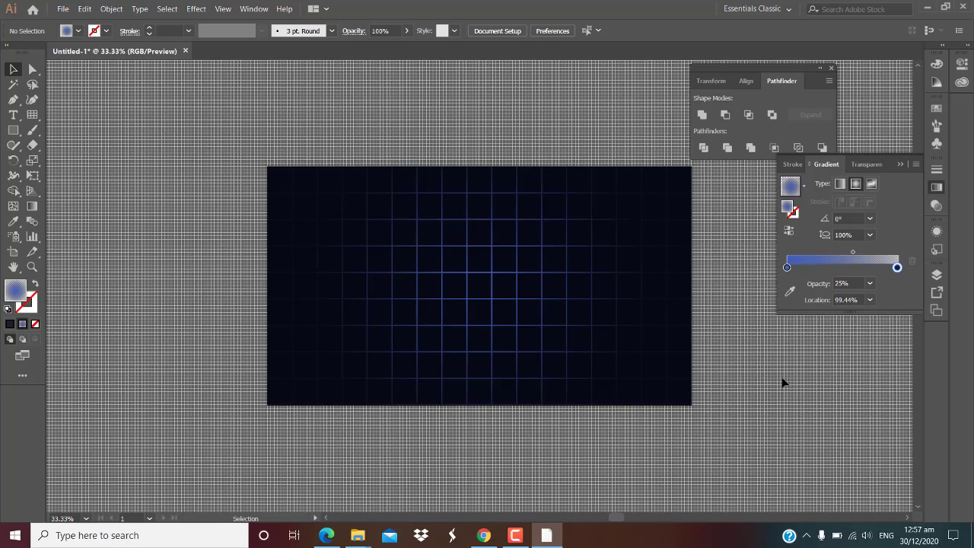
Set the radial gradient's aspect ratio to 51.6%.
click(871, 235)
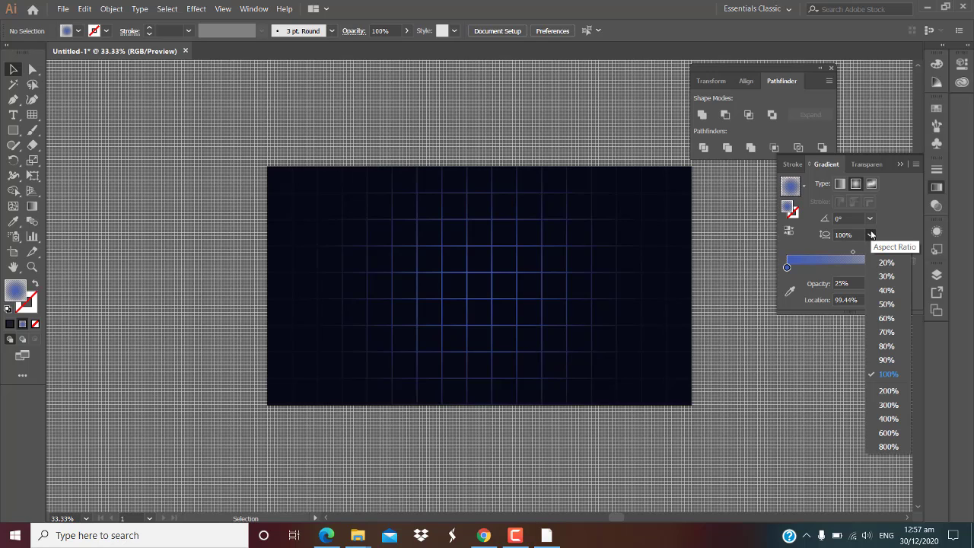
click(898, 261)
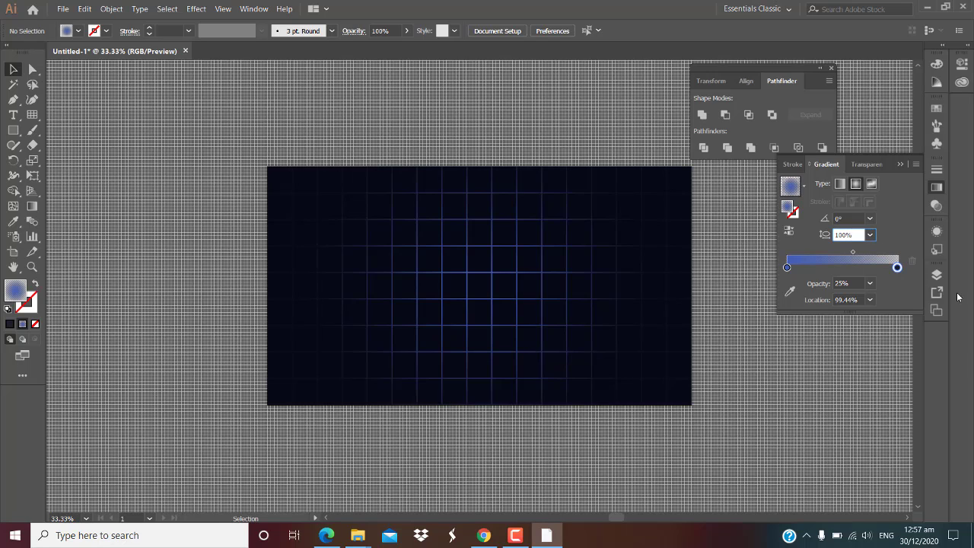
key(BackSpace)
text(51.6)
click(897, 233)
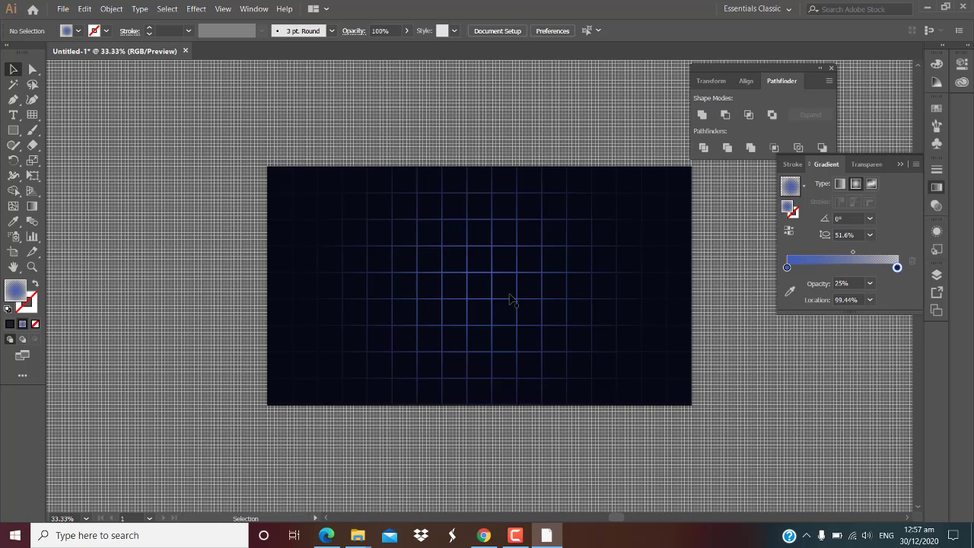
click(509, 294)
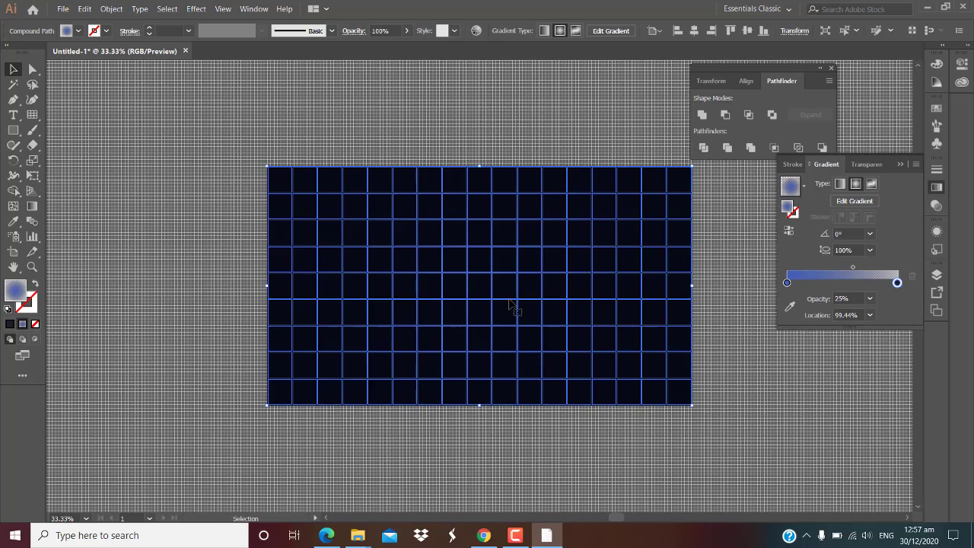
click(845, 250)
text(51.6)
key(Return)
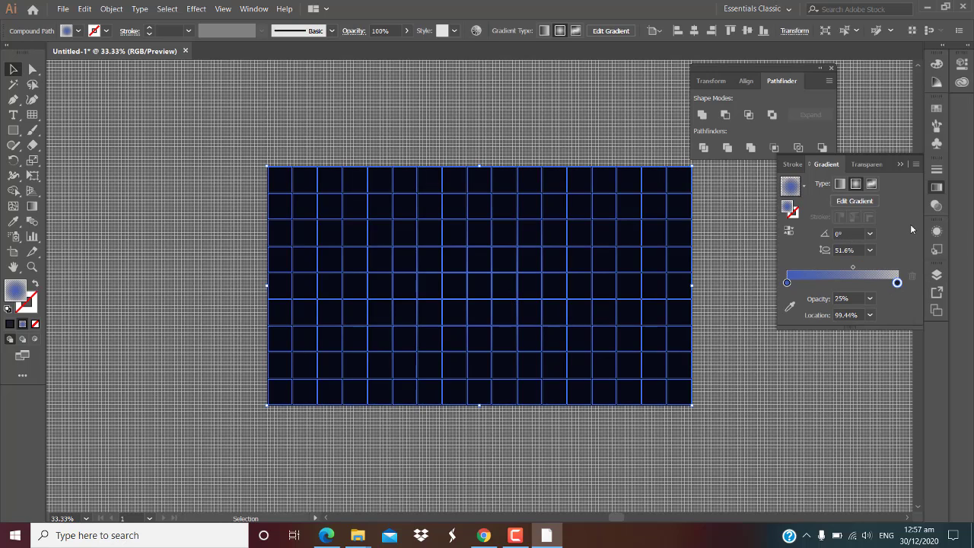
click(680, 488)
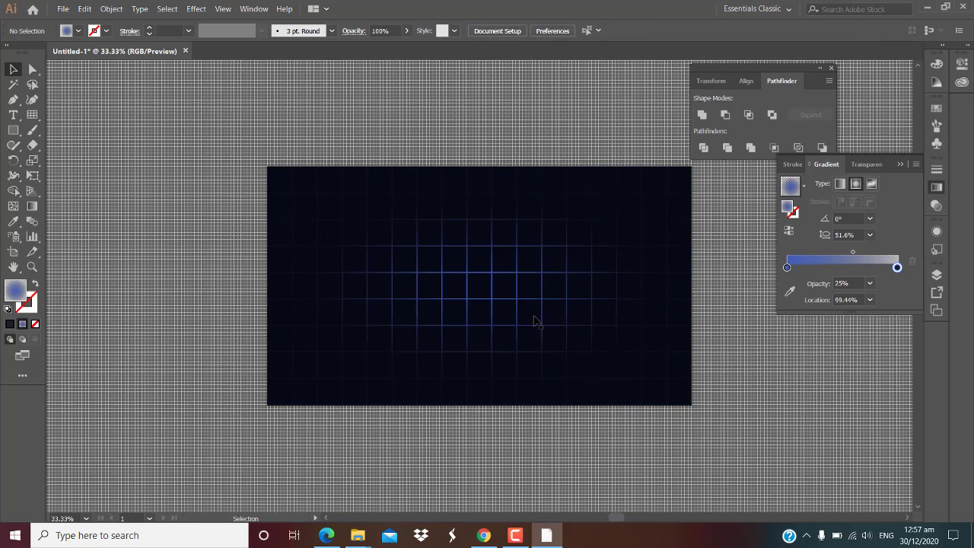
Lock all the grid and background objects in place.
drag(323, 180, 698, 426)
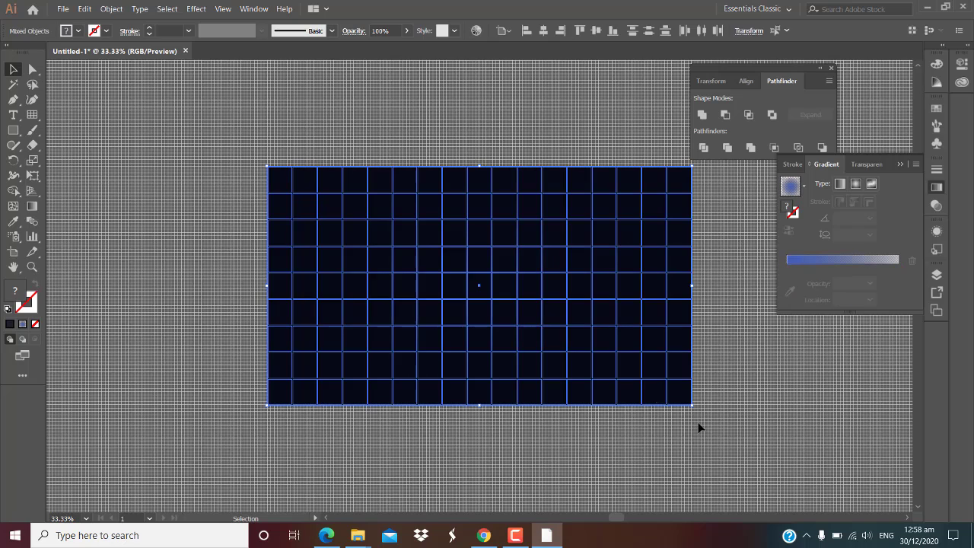
click(111, 8)
click(289, 86)
Add placeholder text at 108 pt with a near-white fill.
key(t)
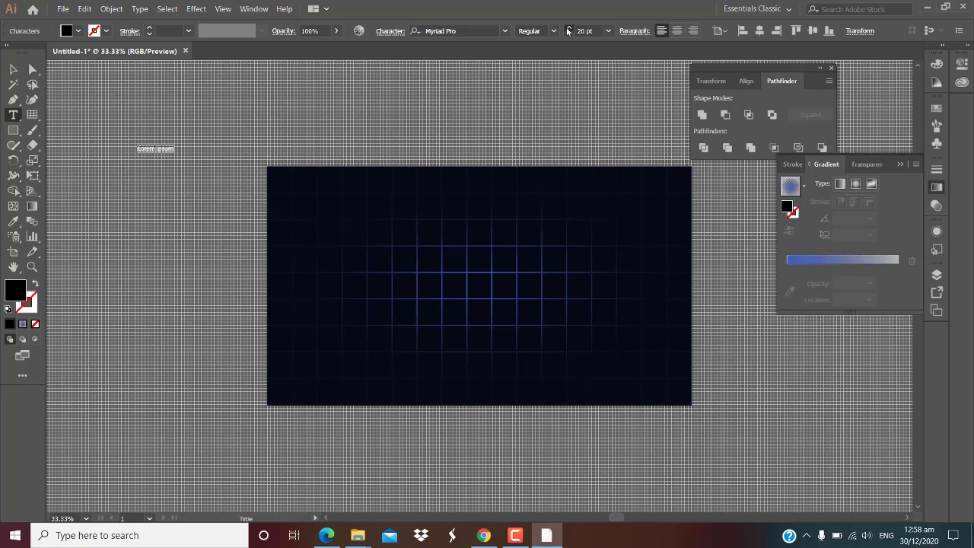
click(568, 27)
click(569, 28)
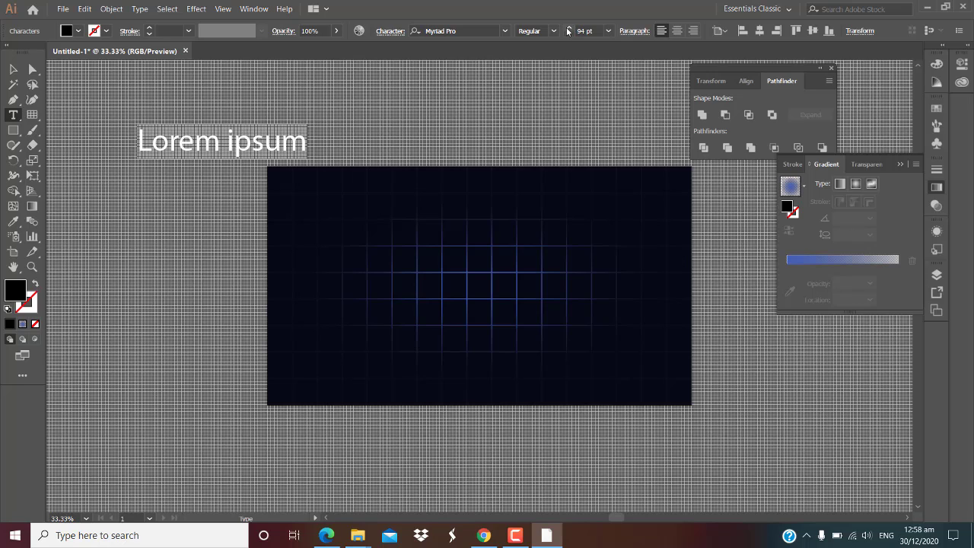
click(568, 28)
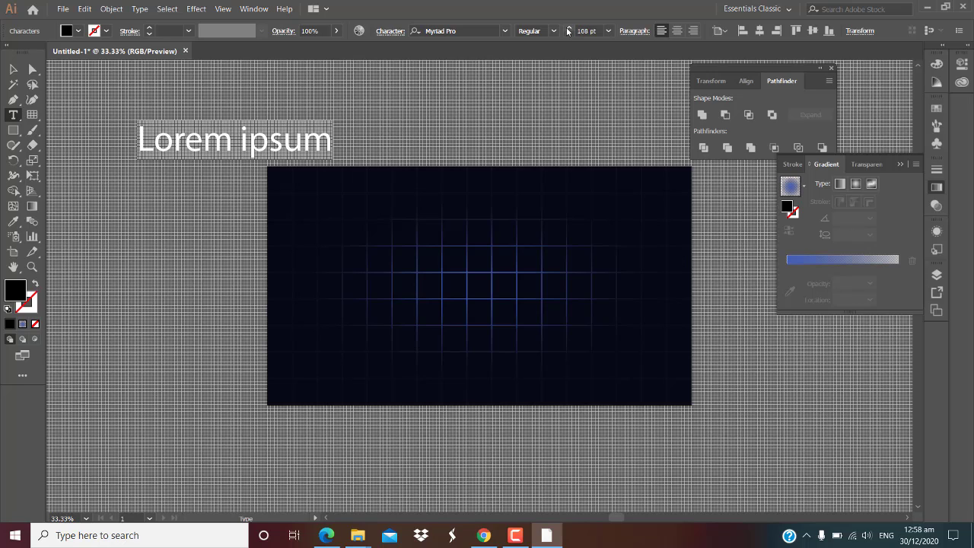
double_click(23, 291)
click(326, 185)
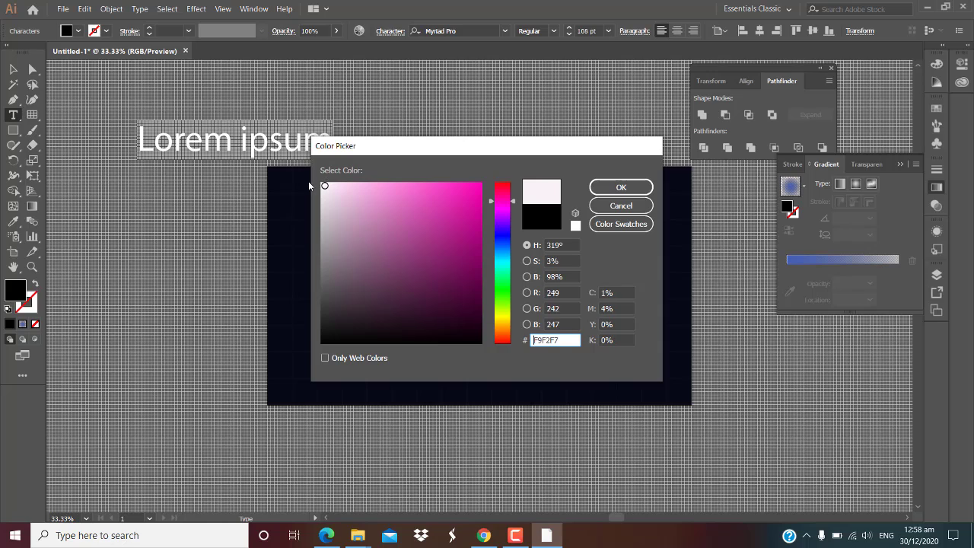
click(616, 189)
Replace the placeholder with '2021' and set it in Ebrima Bold.
key(Right)
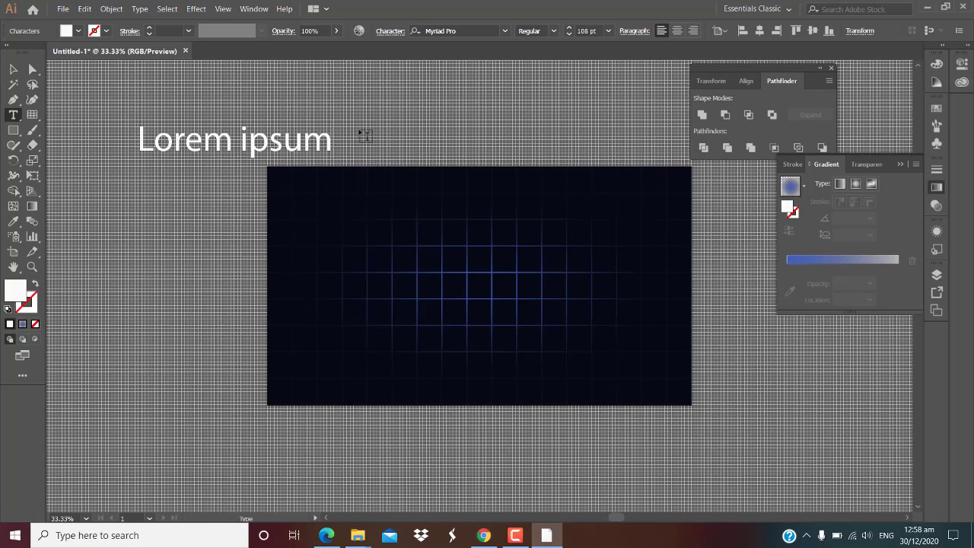
key(BackSpace)
key(BackSpace)
key(BackSpace)
key(BackSpace)
key(BackSpace)
key(BackSpace)
key(BackSpace)
text(202)
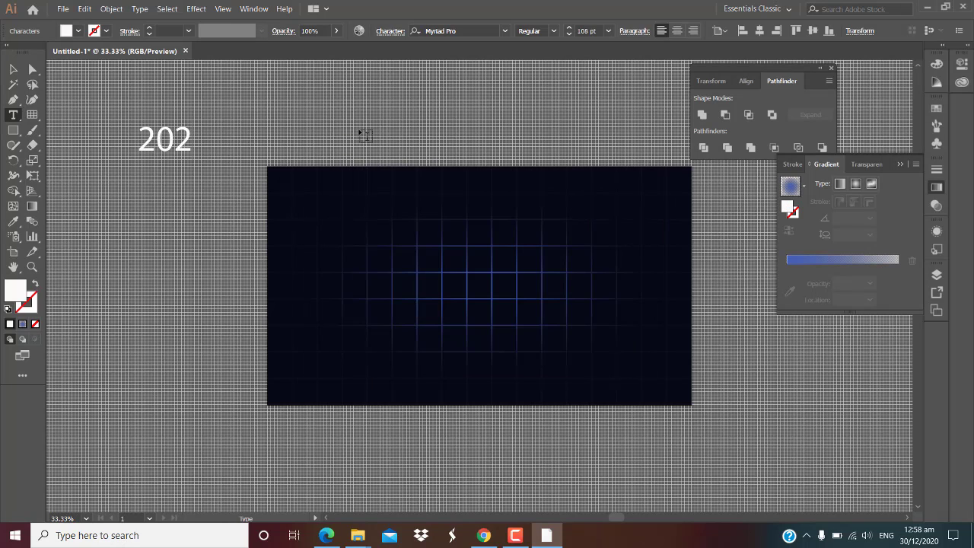
text(1)
key(Escape)
click(505, 30)
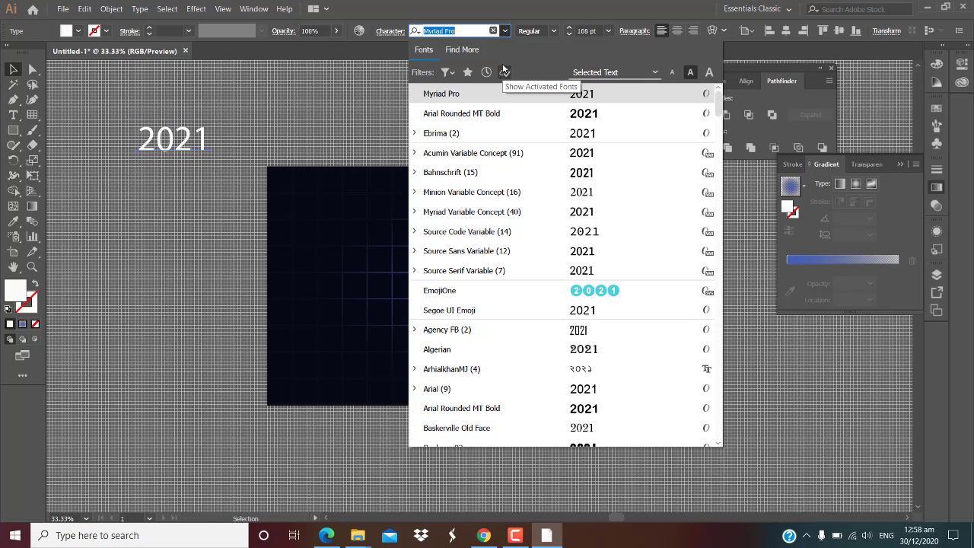
text(eb)
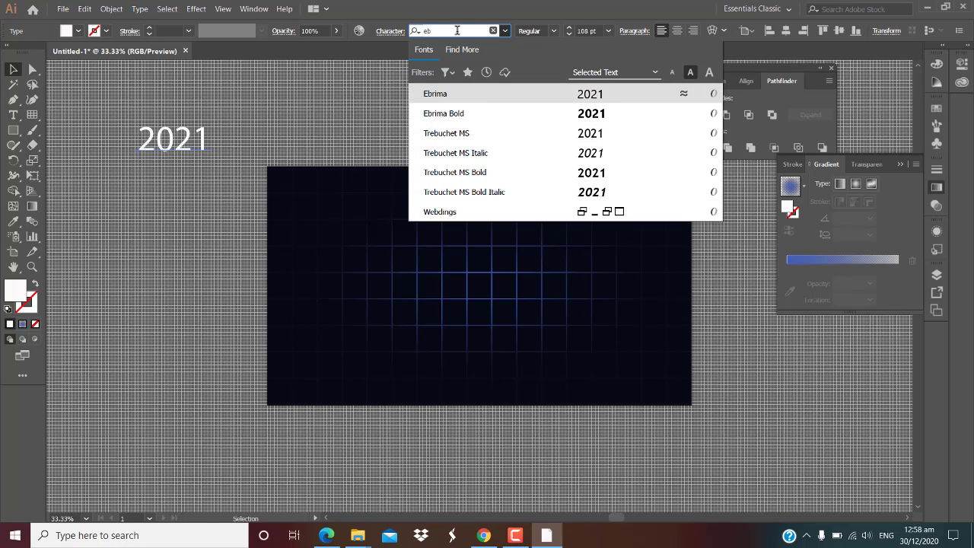
click(509, 115)
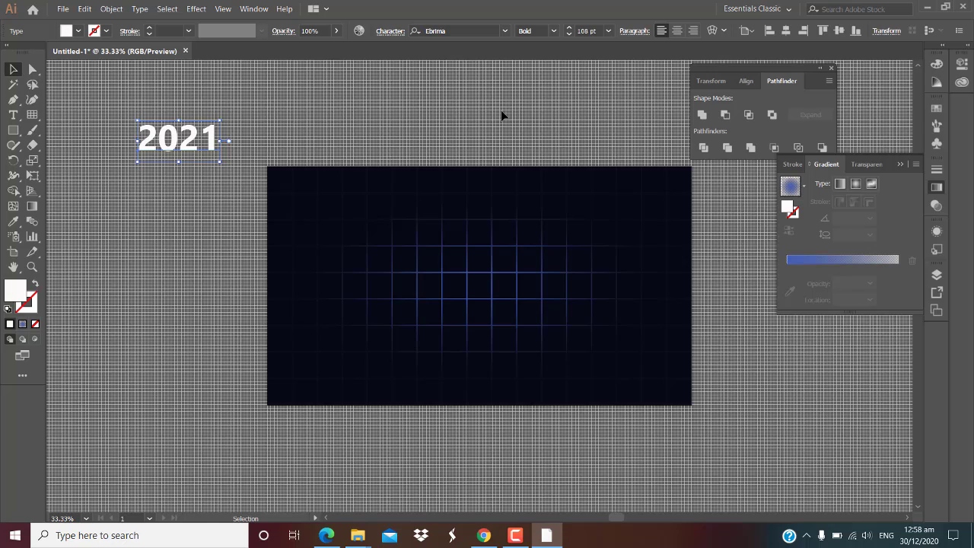
Move '2021' onto the artboard and enlarge it to about 238 pt.
drag(161, 145, 454, 293)
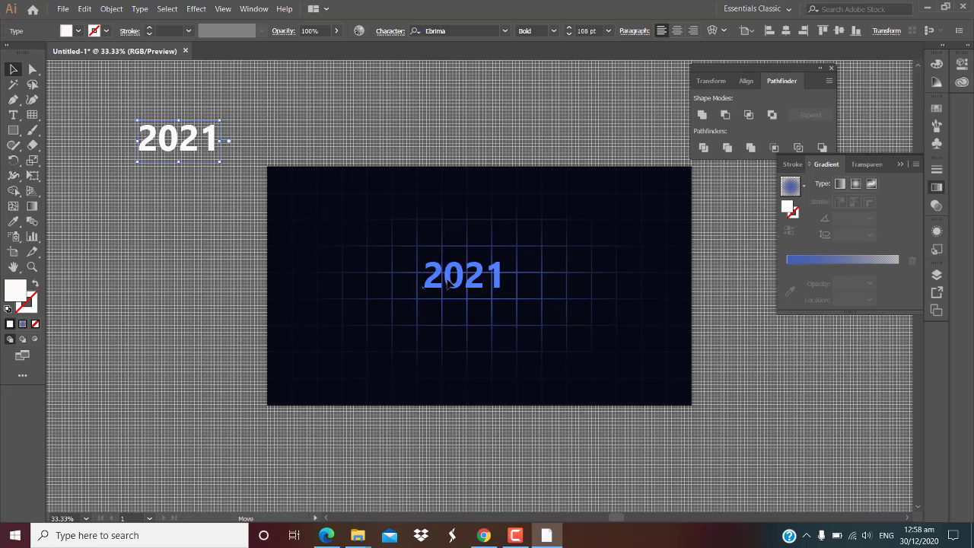
drag(512, 310, 561, 352)
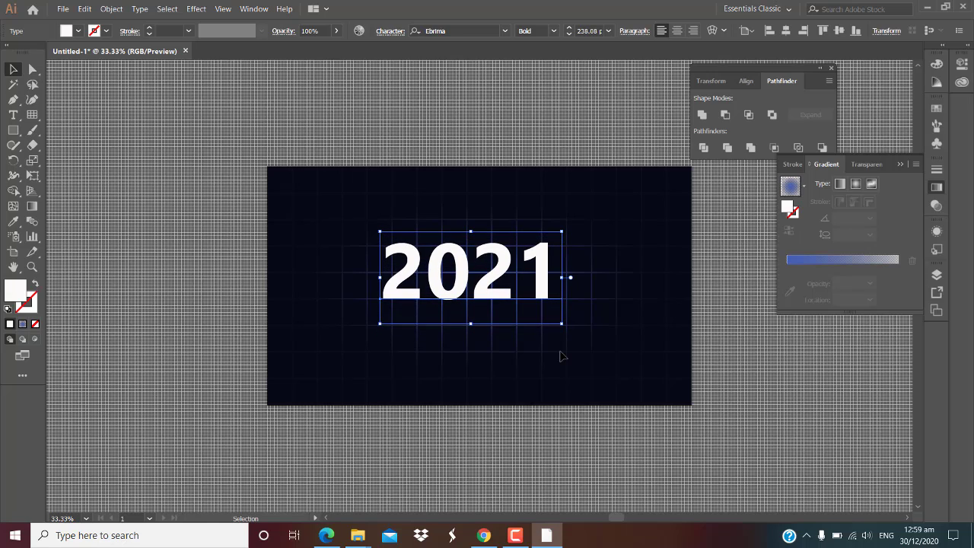
click(545, 367)
click(561, 323)
Centre '2021' horizontally and vertically on the artboard.
click(747, 81)
click(819, 189)
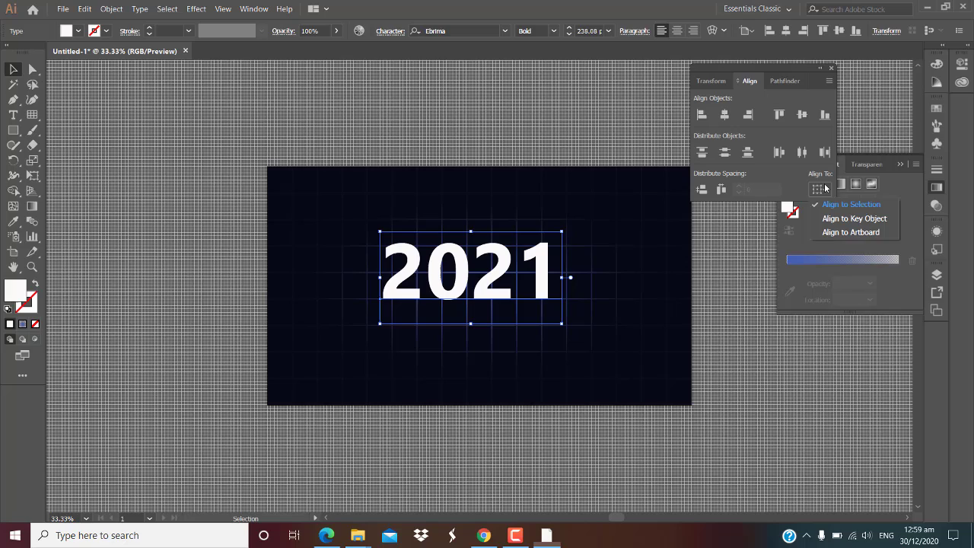
click(845, 233)
click(802, 114)
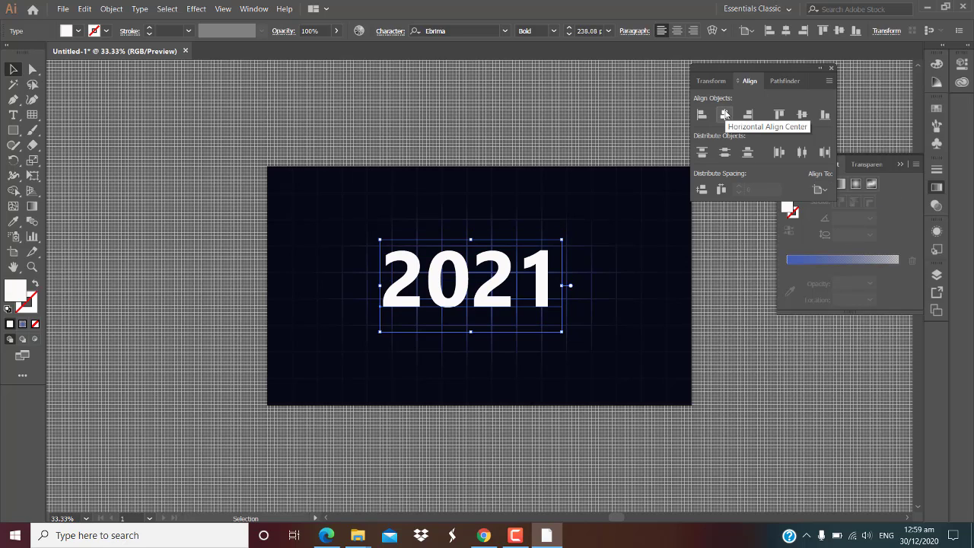
click(724, 114)
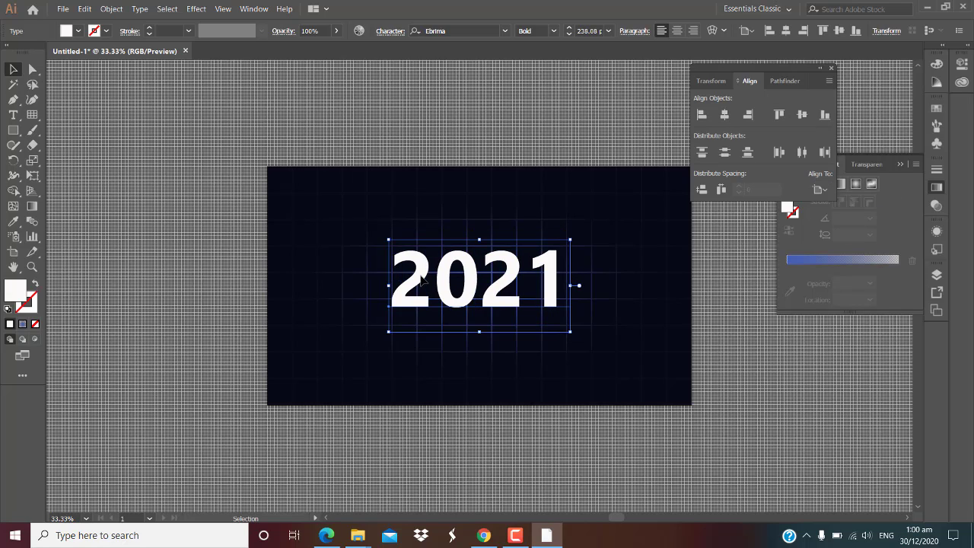
Set the text's tracking to 100 and re-centre it on the artboard.
click(254, 8)
mouse_move(304, 520)
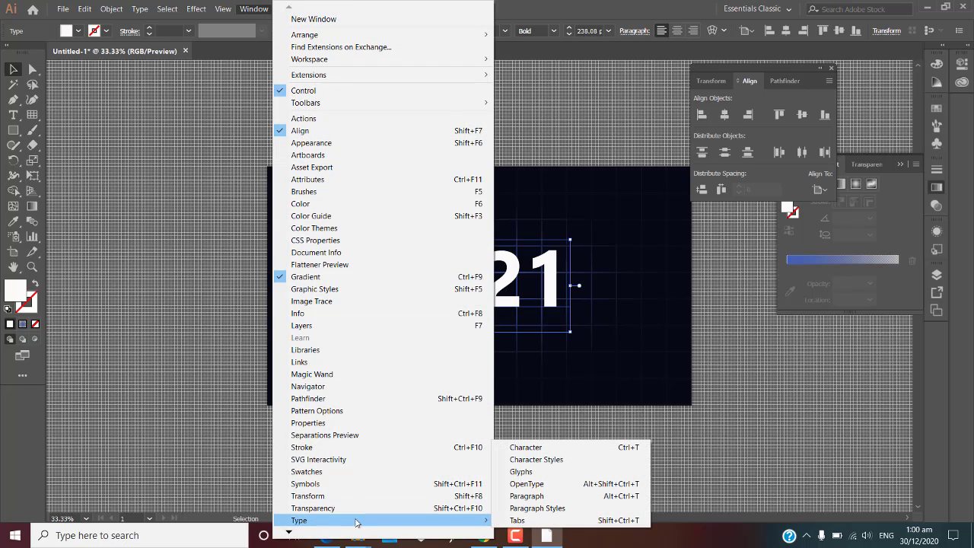
click(533, 448)
drag(827, 68, 787, 355)
click(829, 439)
text(100)
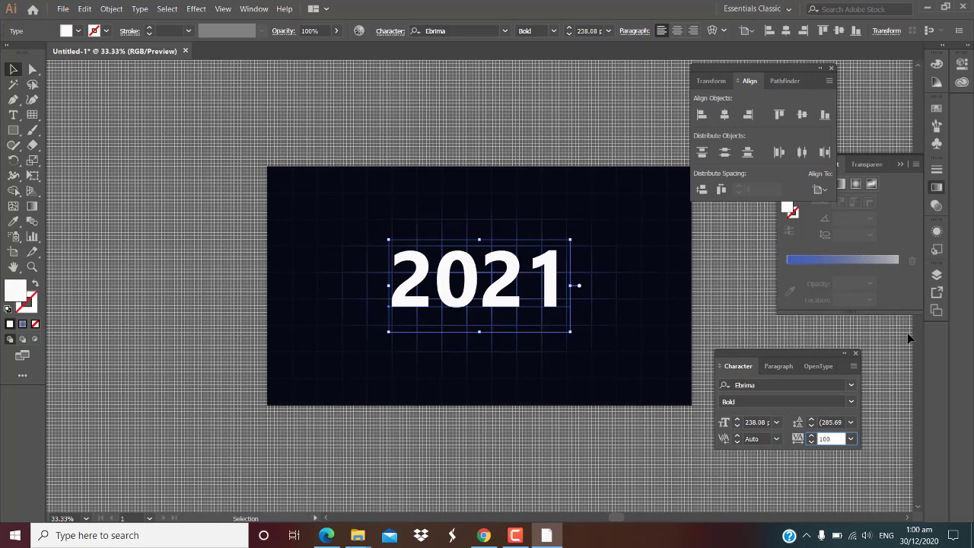
key(Return)
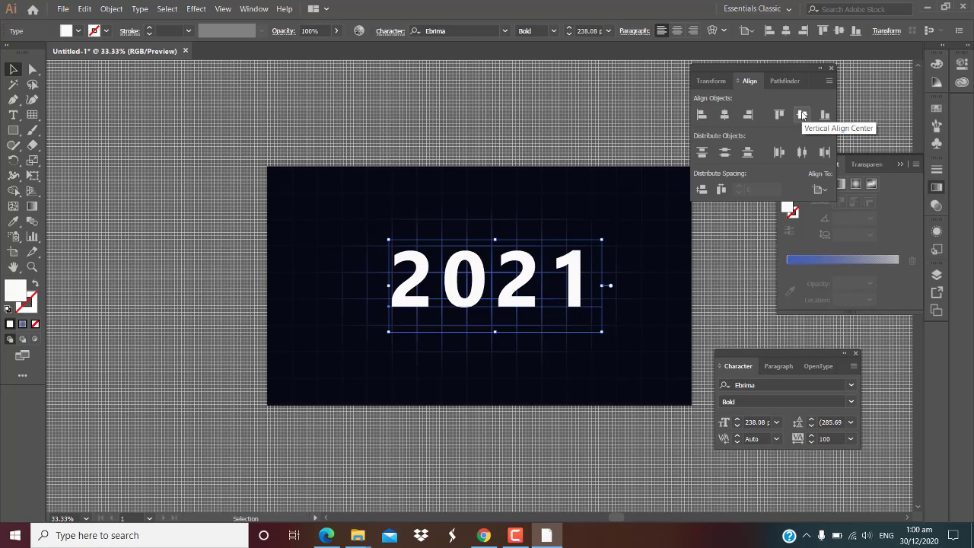
click(725, 114)
click(725, 303)
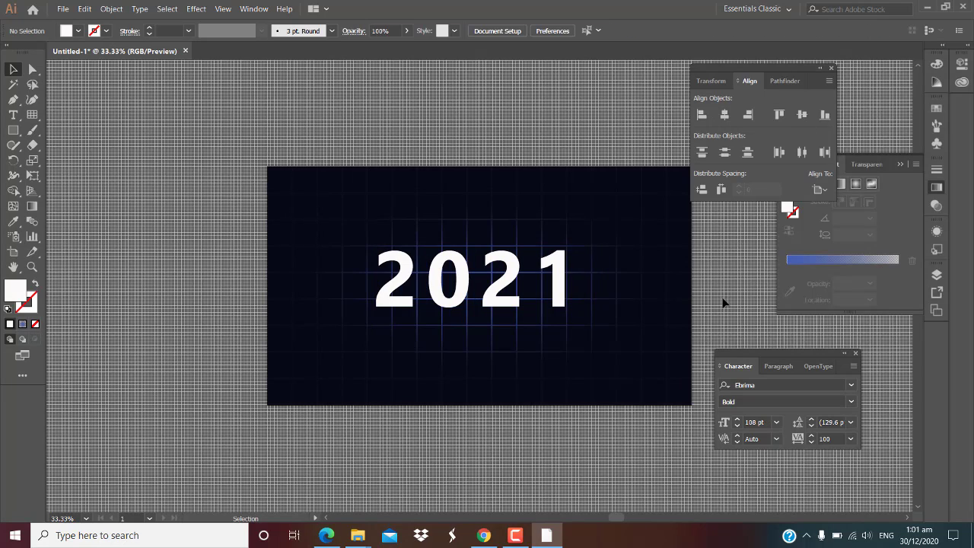
click(485, 303)
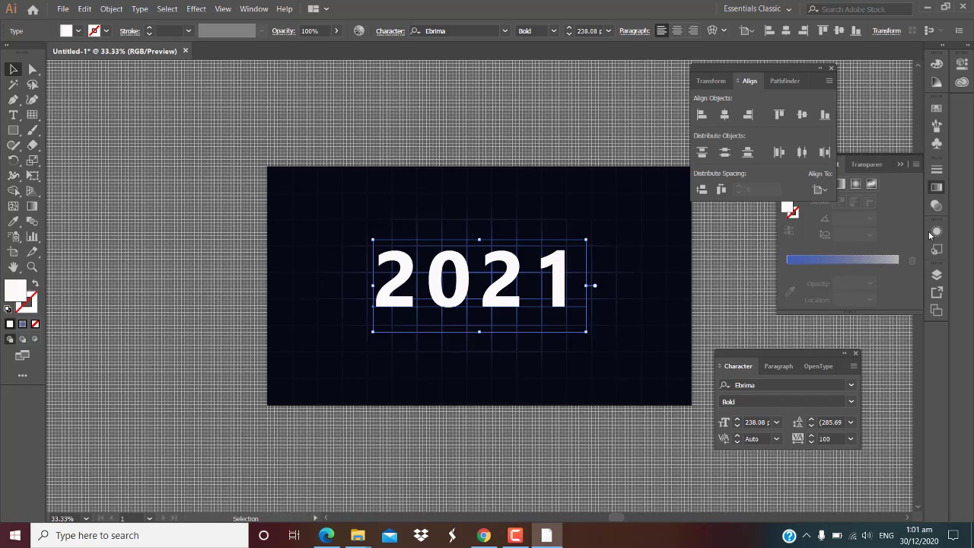
Add a new fill to the 2021 text and make it a linear gradient.
click(831, 68)
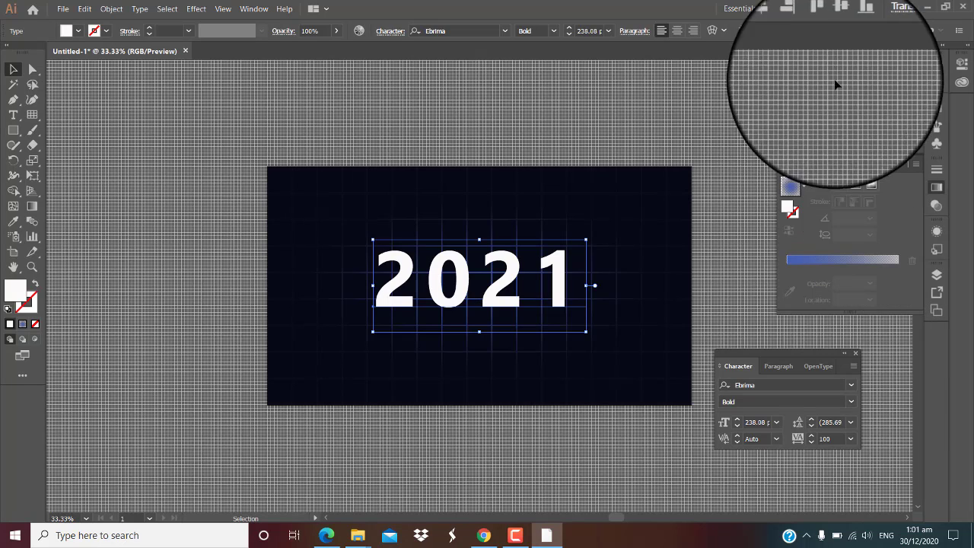
click(857, 355)
click(937, 230)
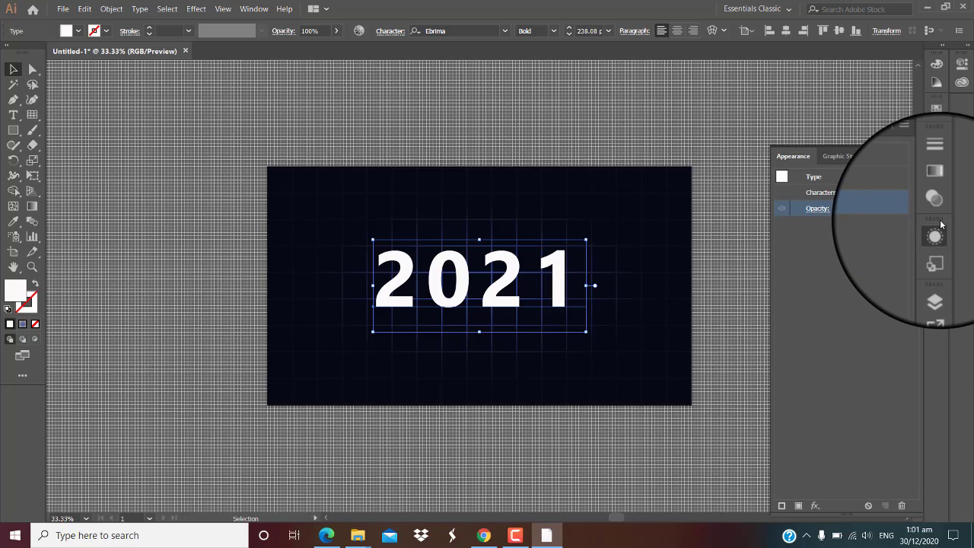
click(799, 505)
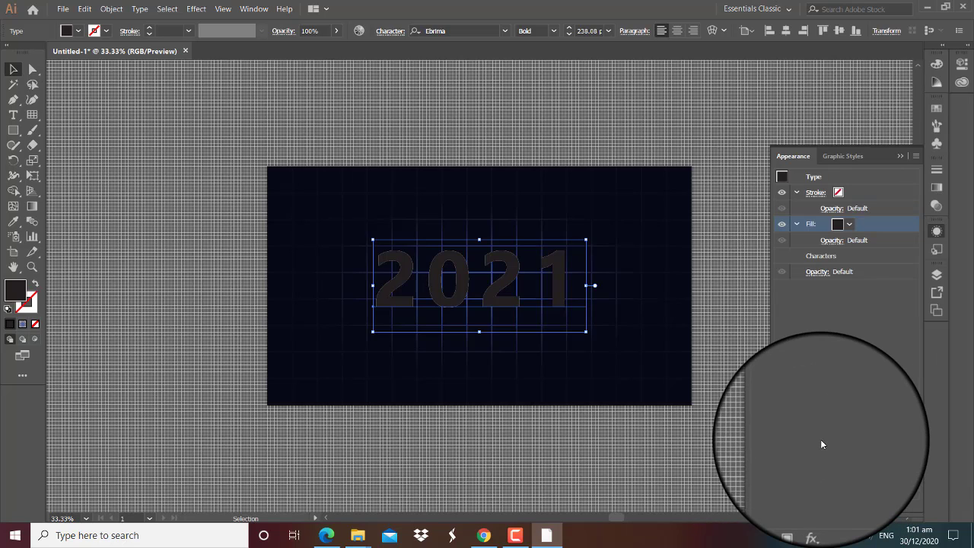
click(936, 188)
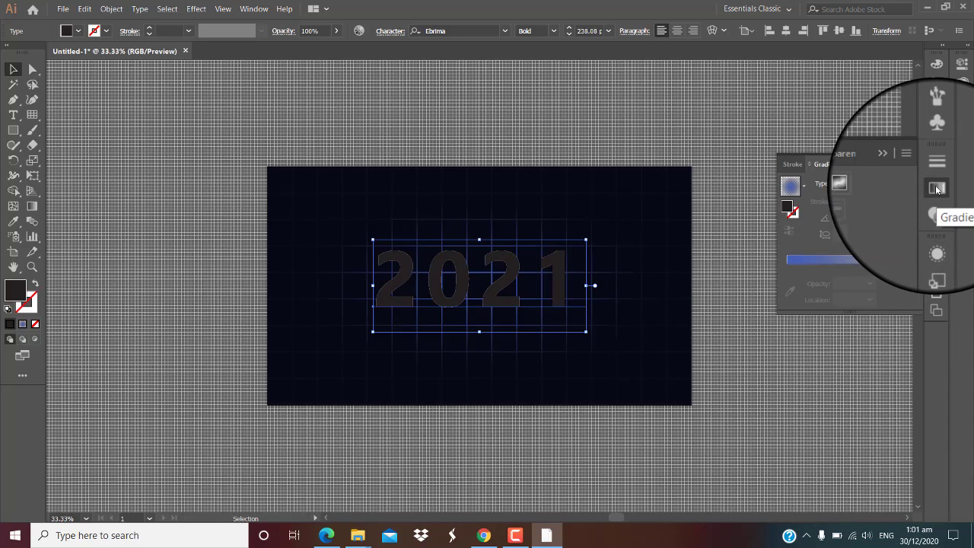
click(837, 187)
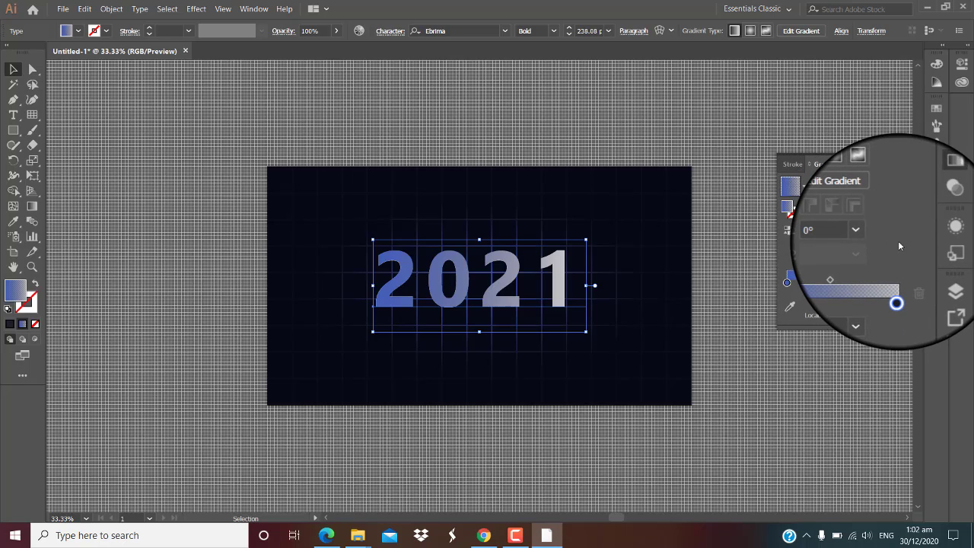
click(871, 235)
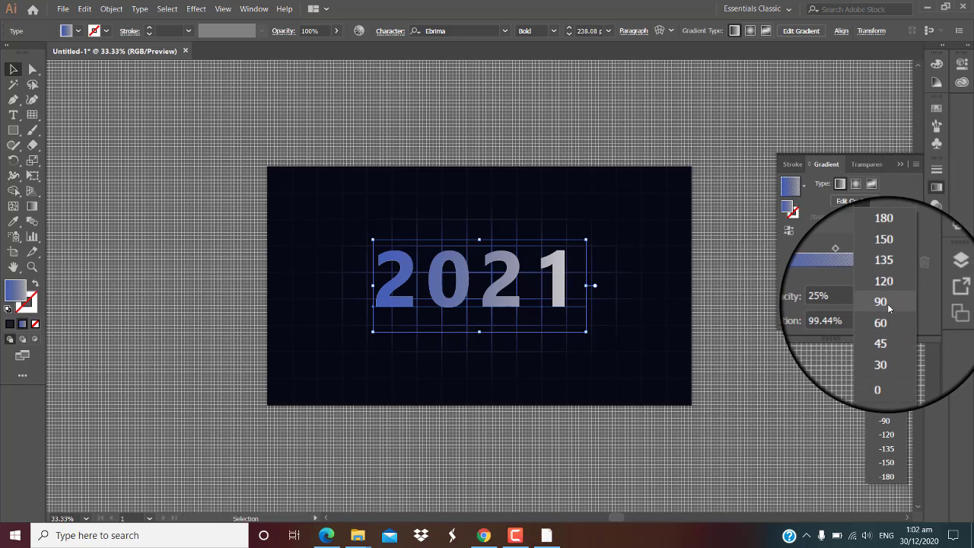
Set the gradient angle to 90° and recolour its first stop to pink R255 G191 B199.
click(887, 304)
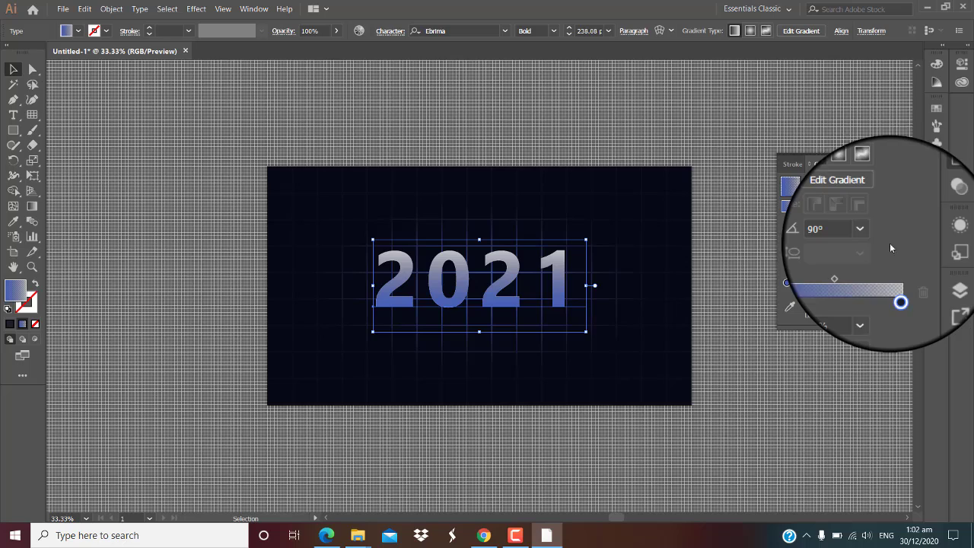
double_click(788, 283)
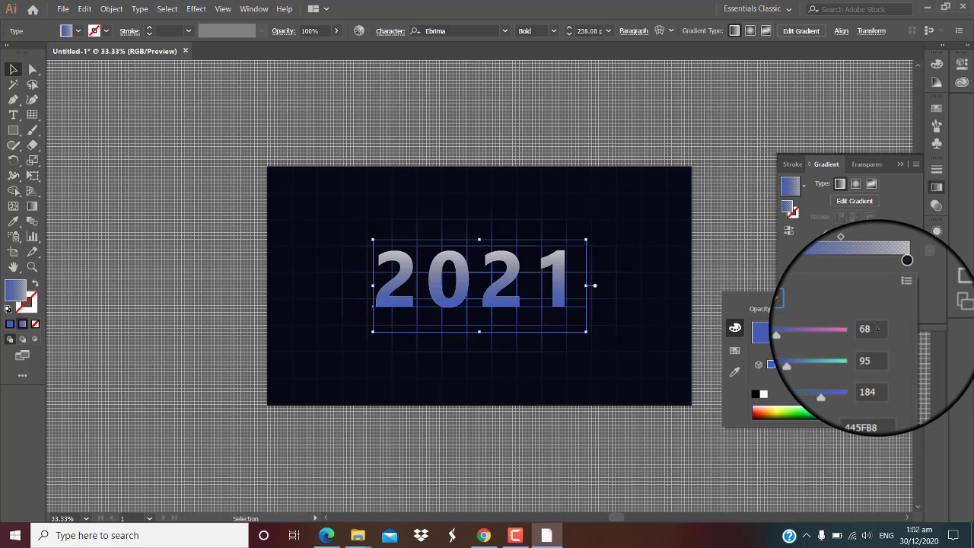
double_click(868, 328)
text(2)
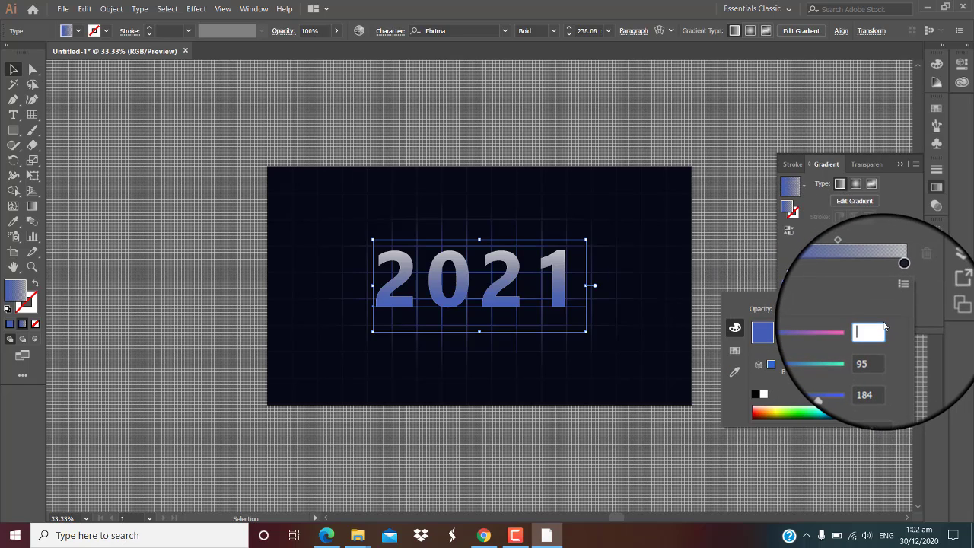
text(55)
key(Tab)
text(19)
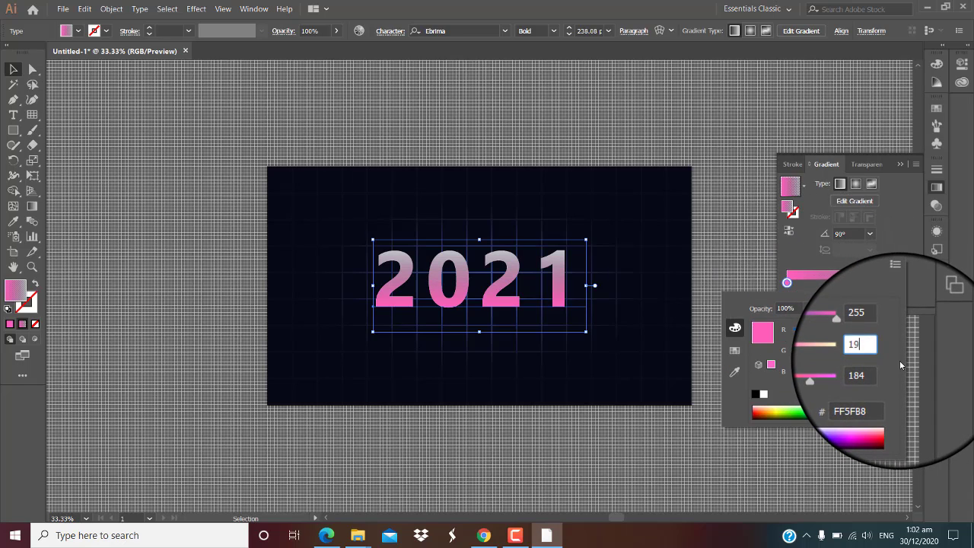
text(1)
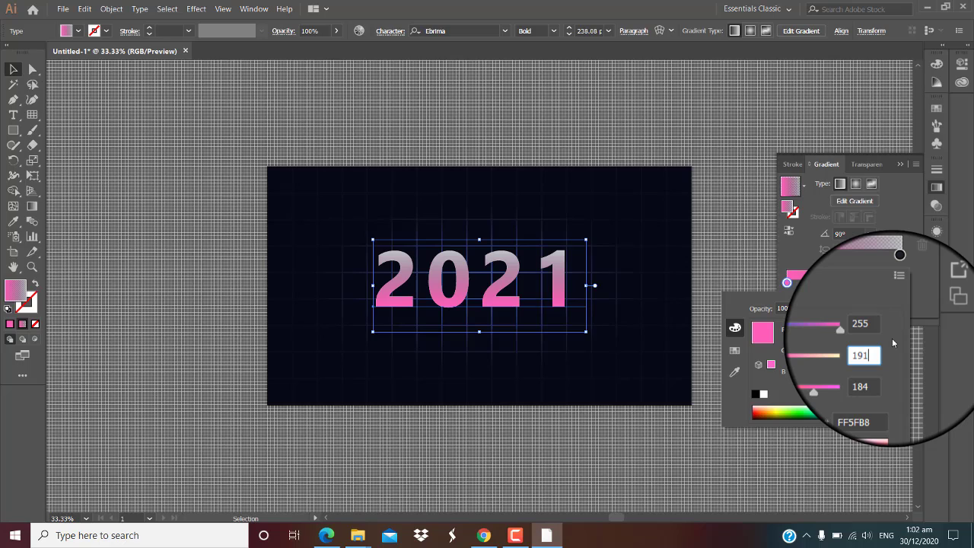
key(Tab)
text(1)
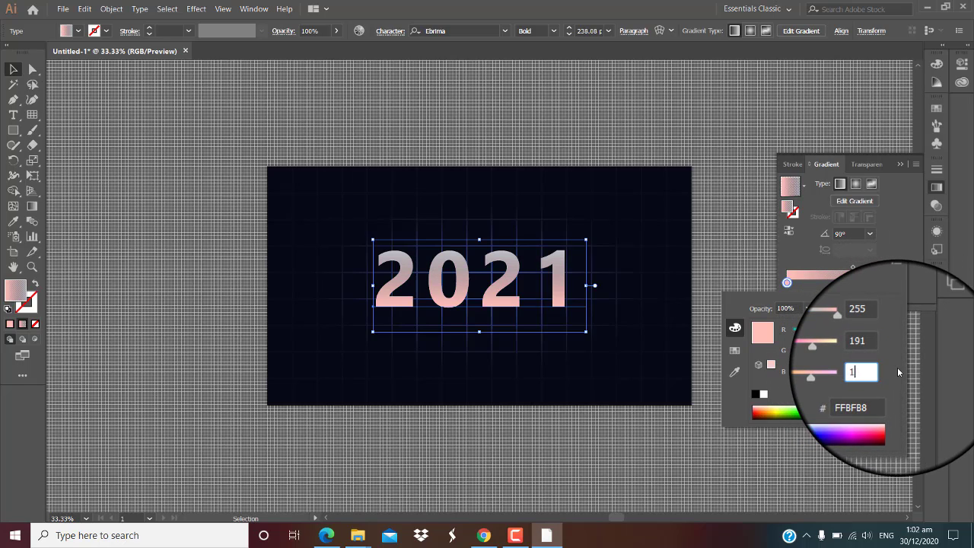
text(99)
key(Return)
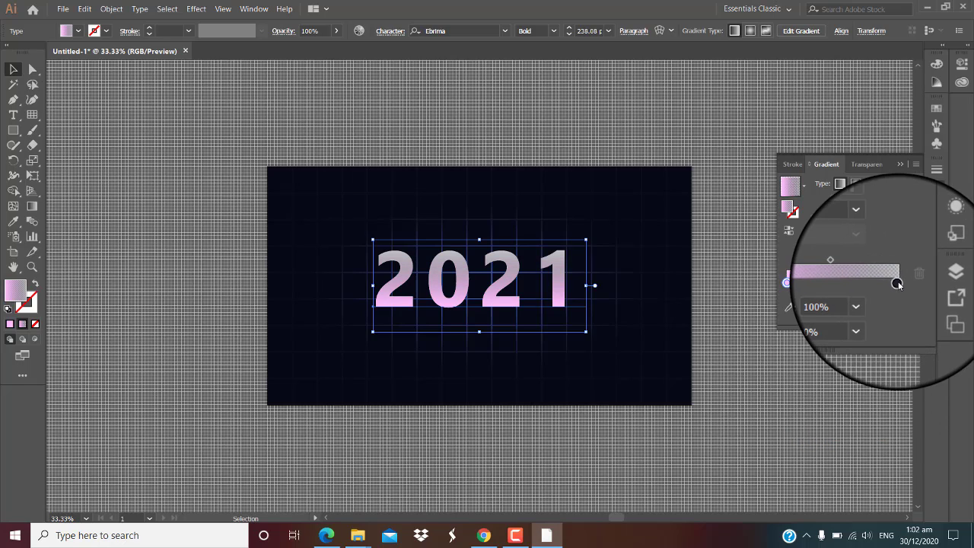
Add a gradient stop at 15% location with 100% opacity.
click(803, 281)
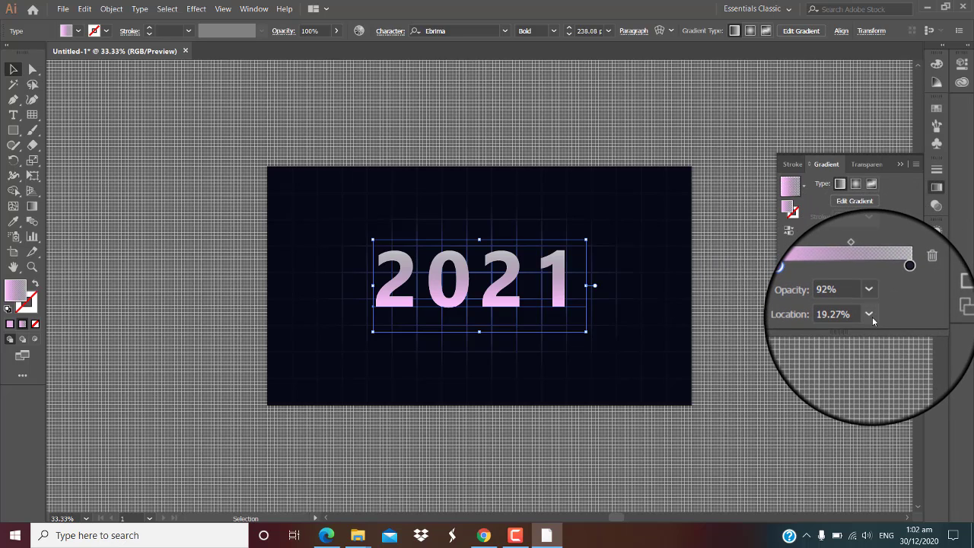
click(874, 314)
key(BackSpace)
key(BackSpace)
key(BackSpace)
key(BackSpace)
key(BackSpace)
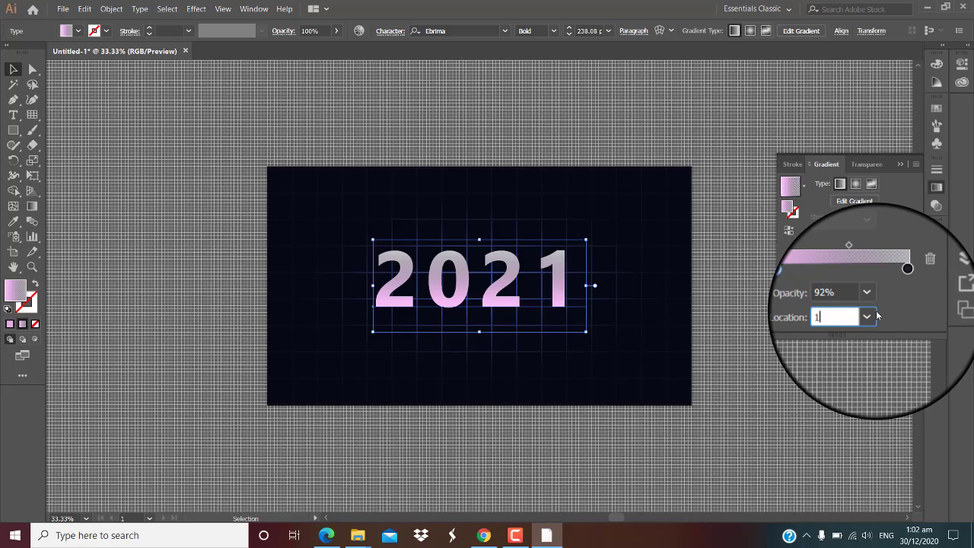
text(5)
key(Return)
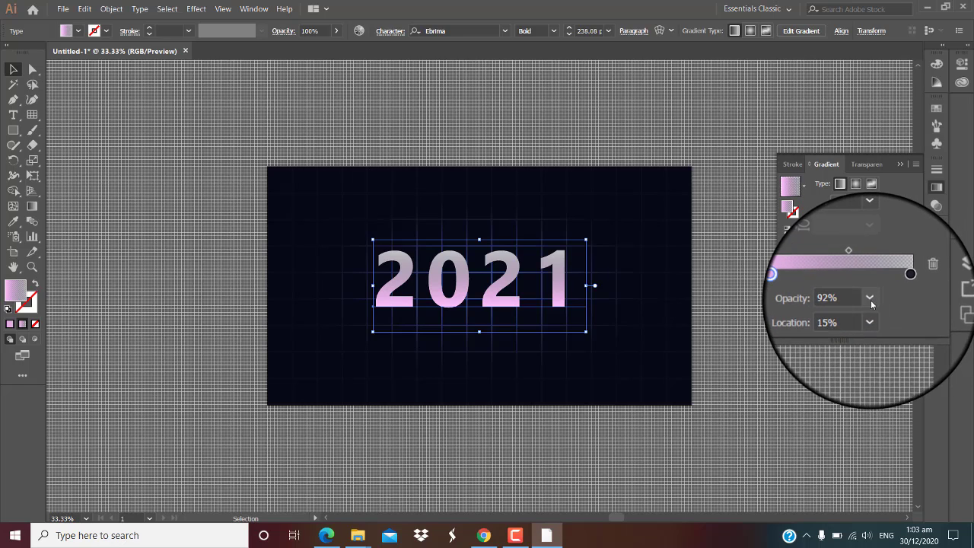
click(872, 302)
click(891, 451)
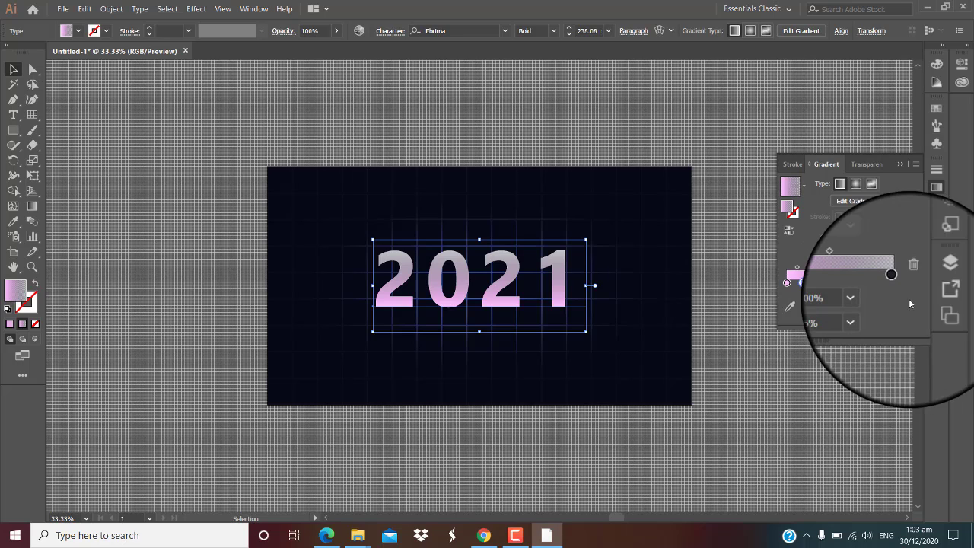
Make the dark end stop fully opaque at 100% location.
click(897, 282)
click(867, 303)
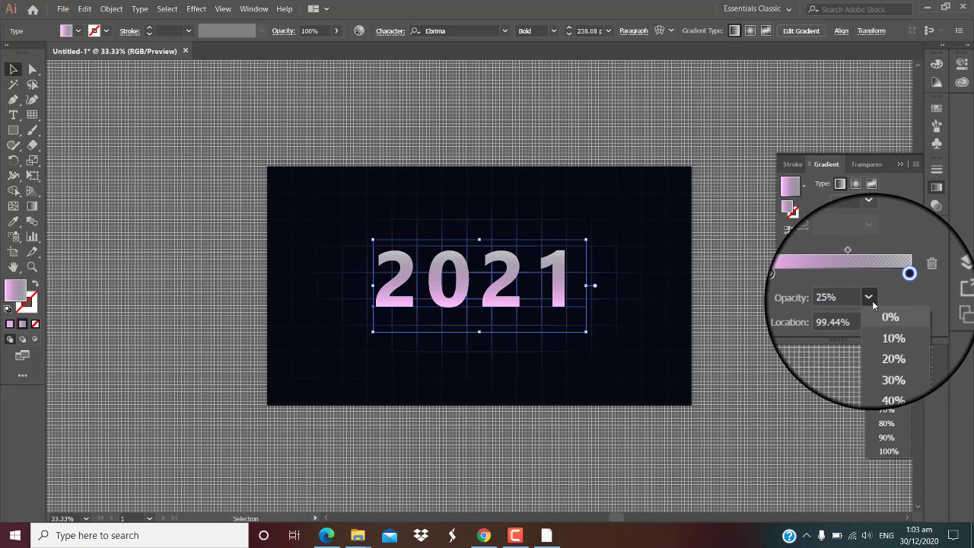
click(898, 449)
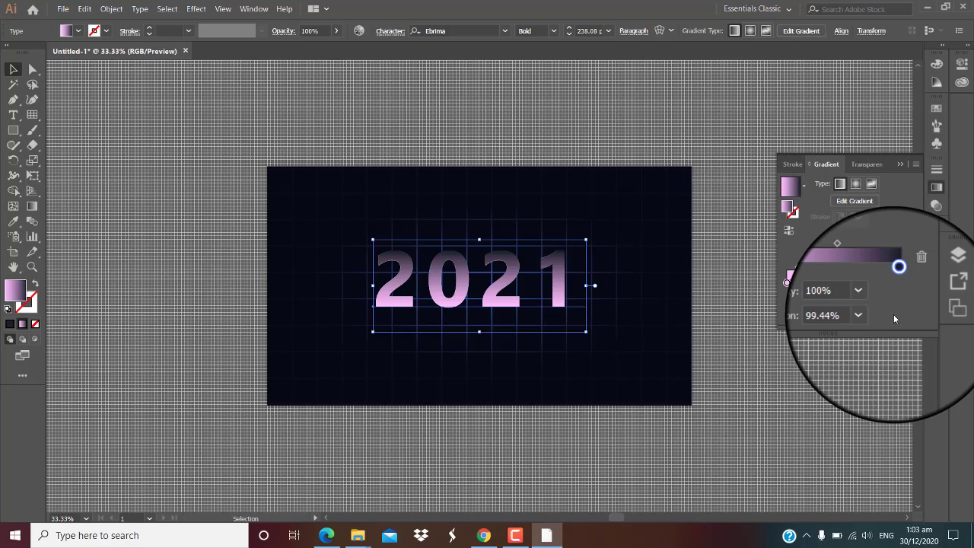
click(870, 326)
click(890, 468)
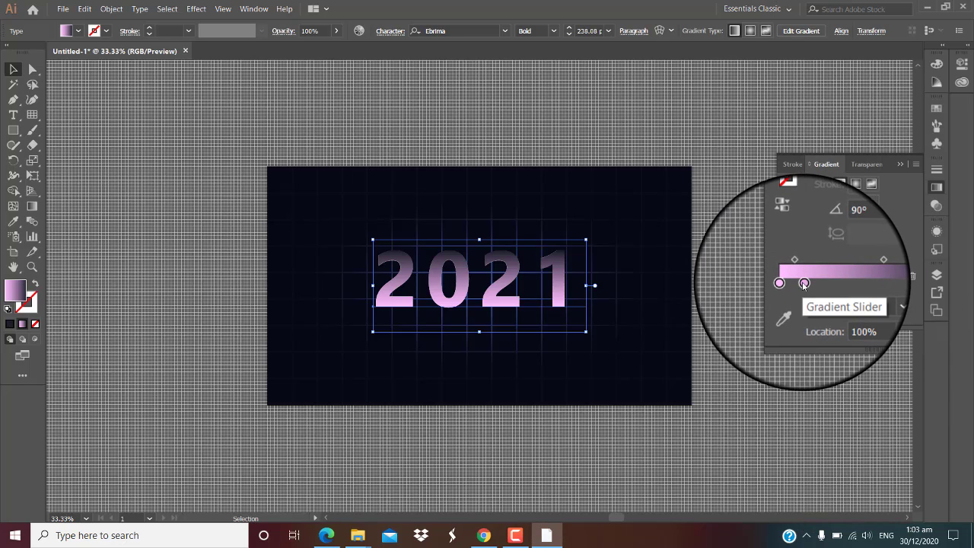
Colour the new left-hand stop magenta-pink, RGB 226/109/190.
click(805, 284)
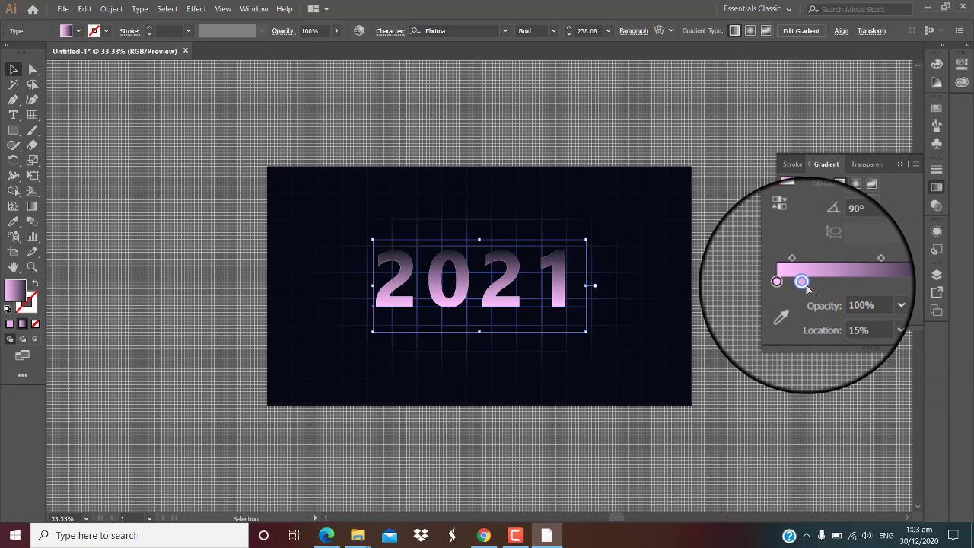
double_click(804, 284)
click(879, 278)
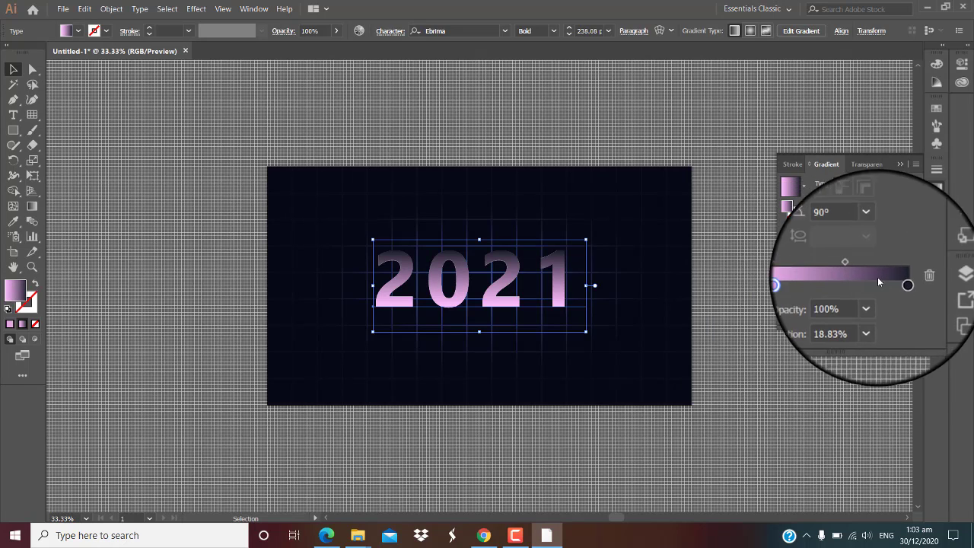
double_click(805, 284)
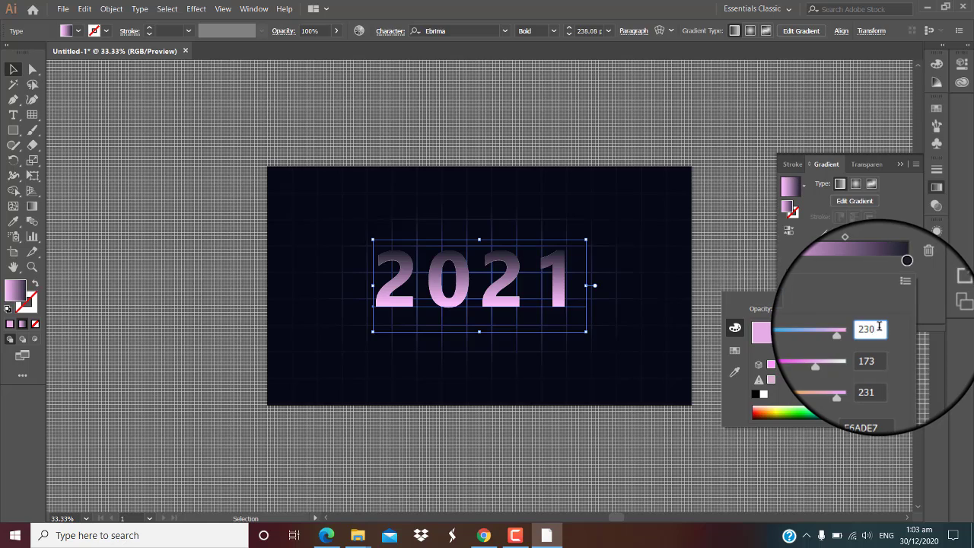
key(BackSpace)
key(BackSpace)
text(26)
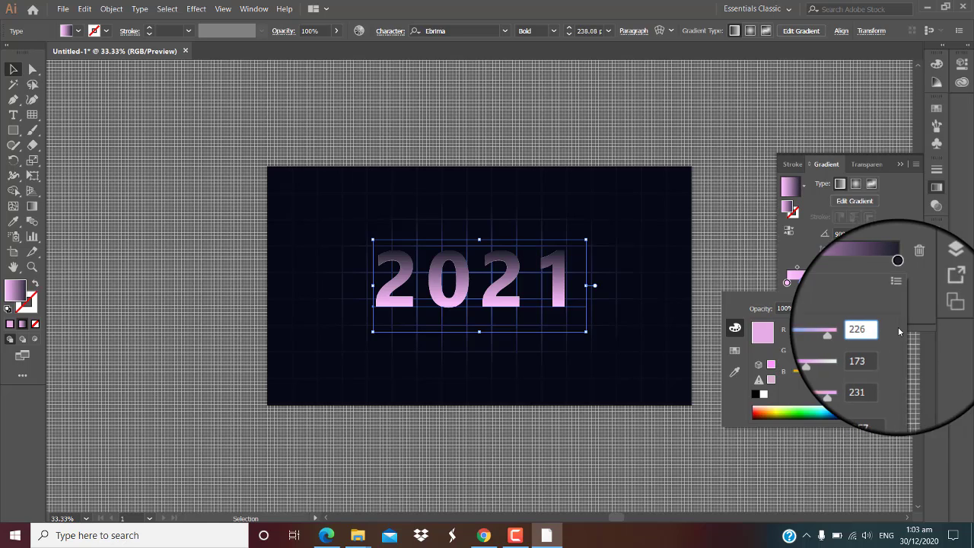
click(878, 348)
key(BackSpace)
key(BackSpace)
key(BackSpace)
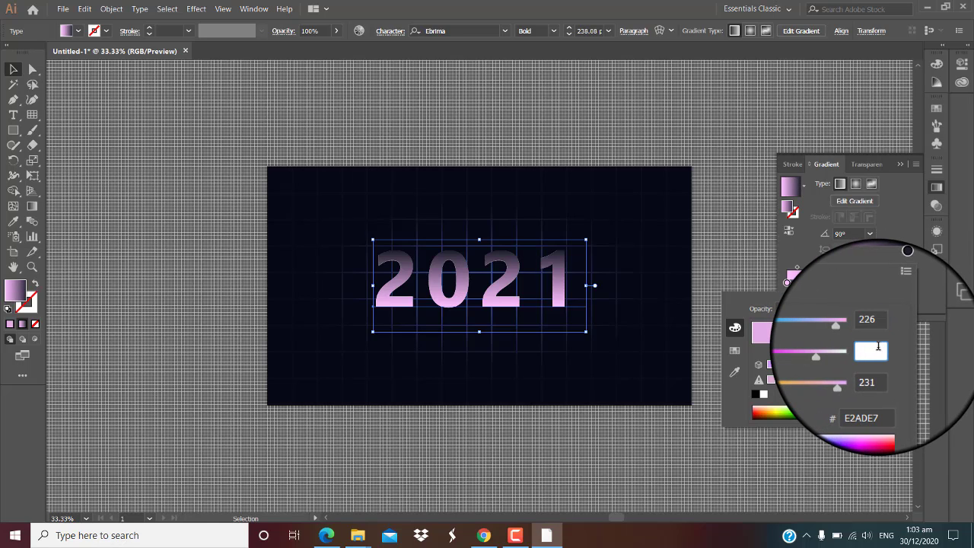
text(1)
text(09)
key(Tab)
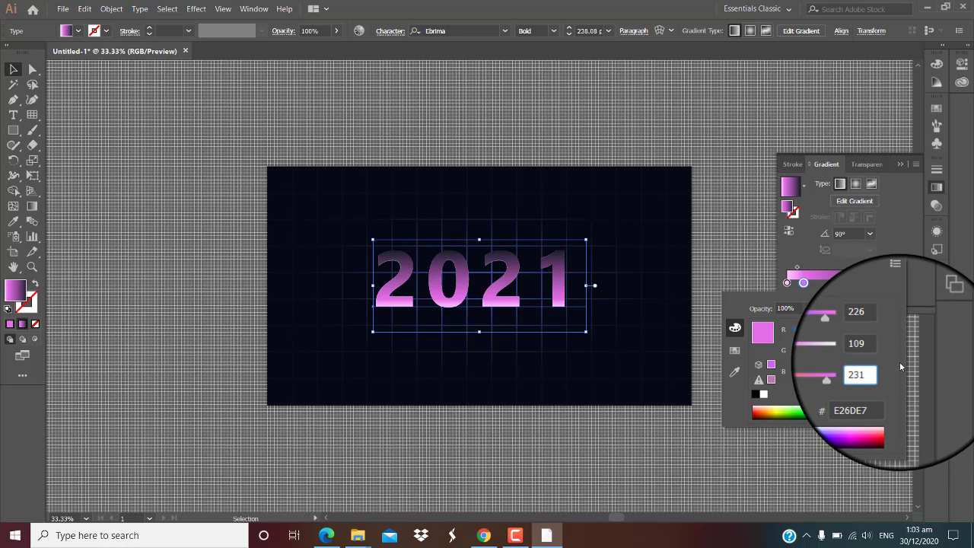
key(BackSpace)
key(BackSpace)
key(BackSpace)
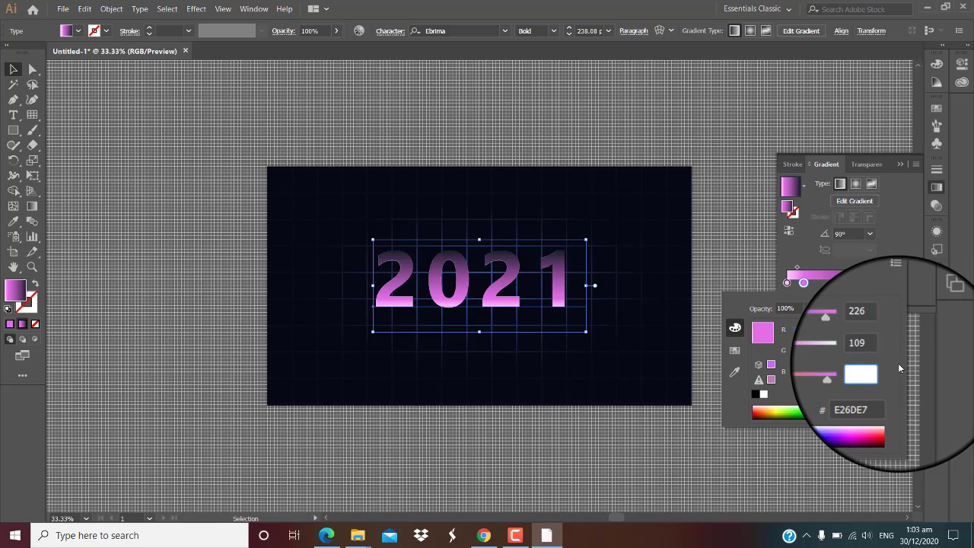
text(190)
key(Return)
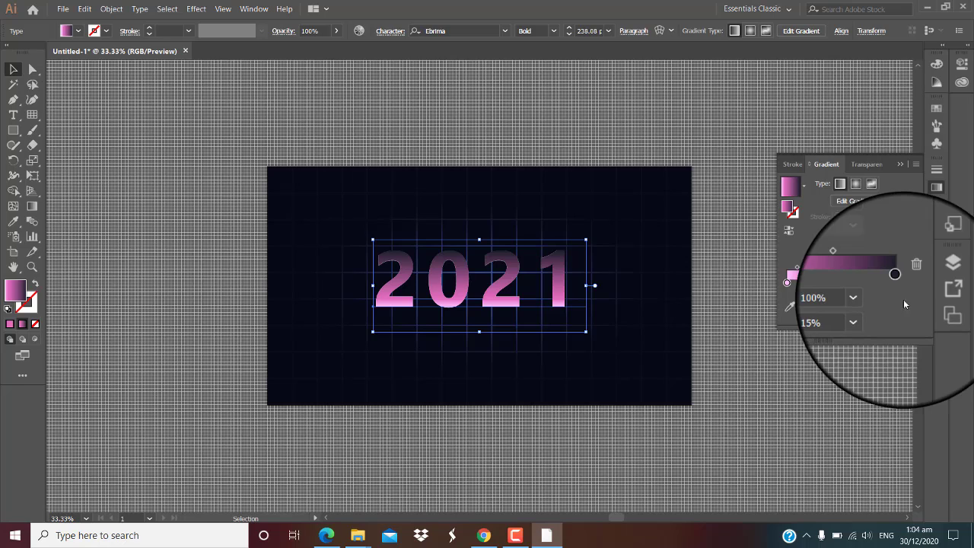
Add another gradient stop coloured dark purple (R51 G3 B59).
click(834, 282)
double_click(834, 282)
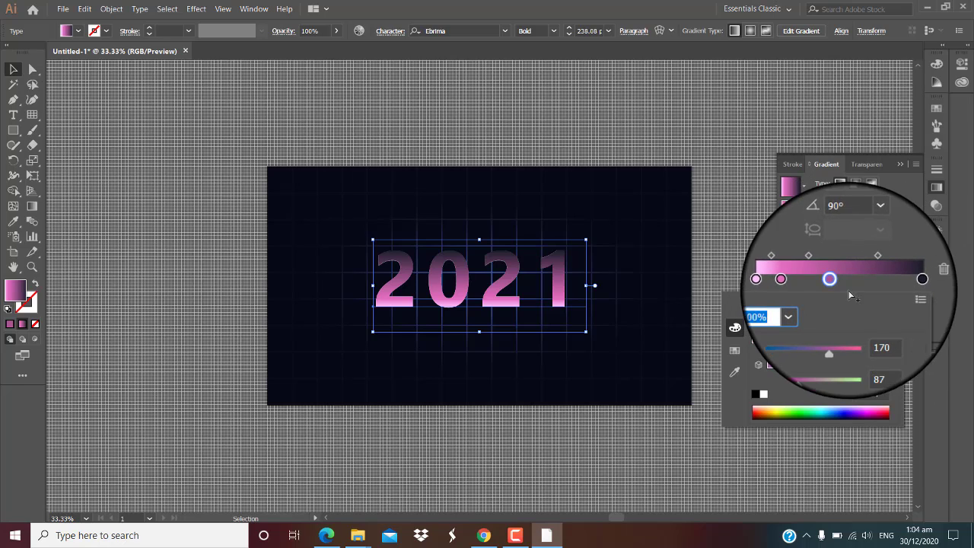
click(893, 326)
key(BackSpace)
text(51)
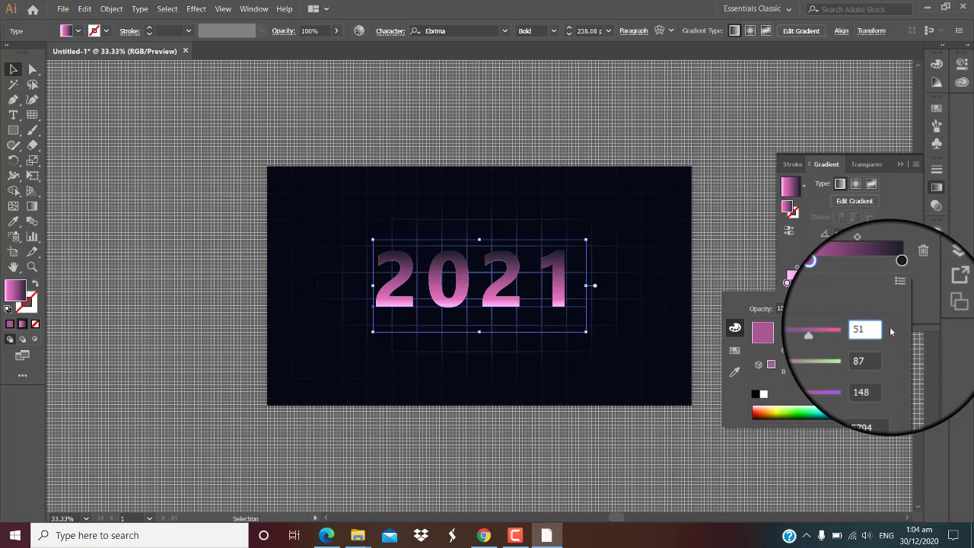
key(Tab)
key(BackSpace)
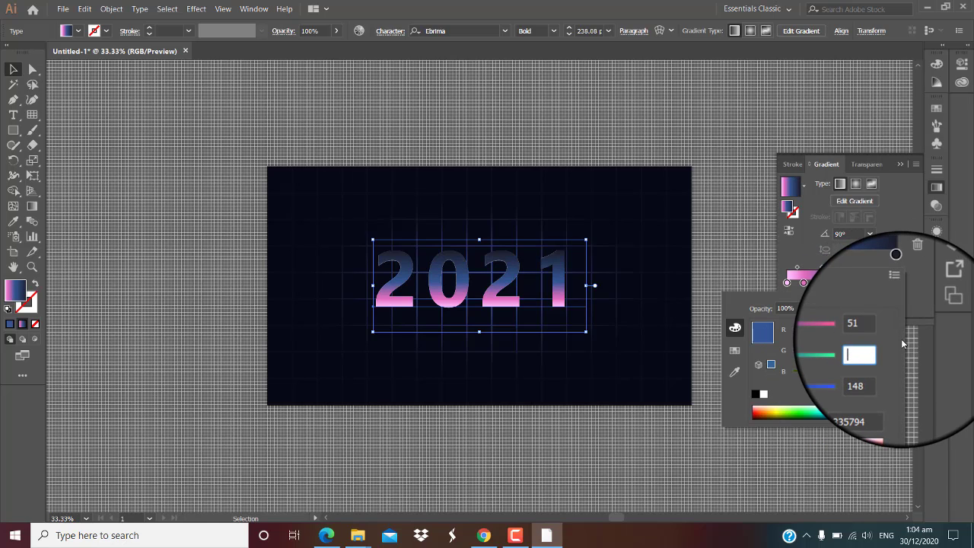
text(3)
key(Tab)
key(BackSpace)
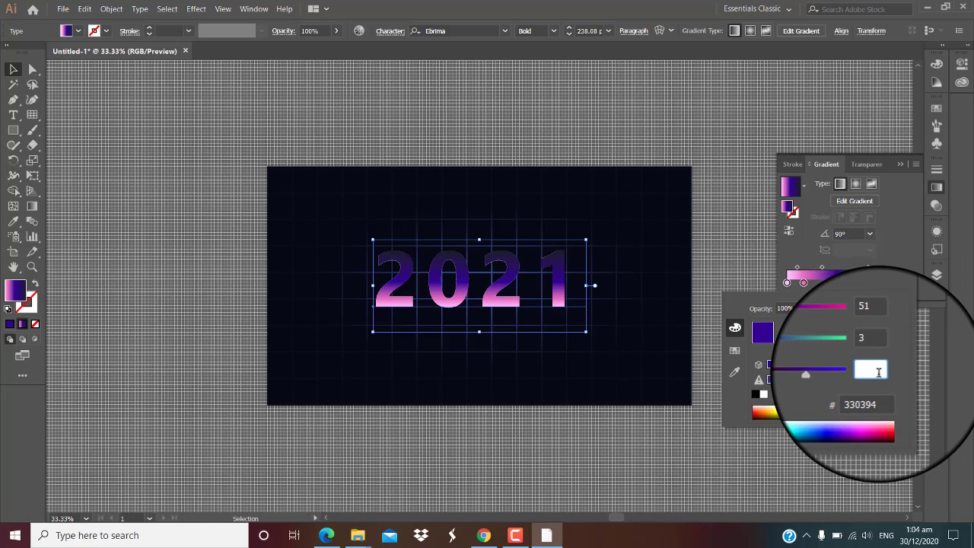
text(59)
key(Return)
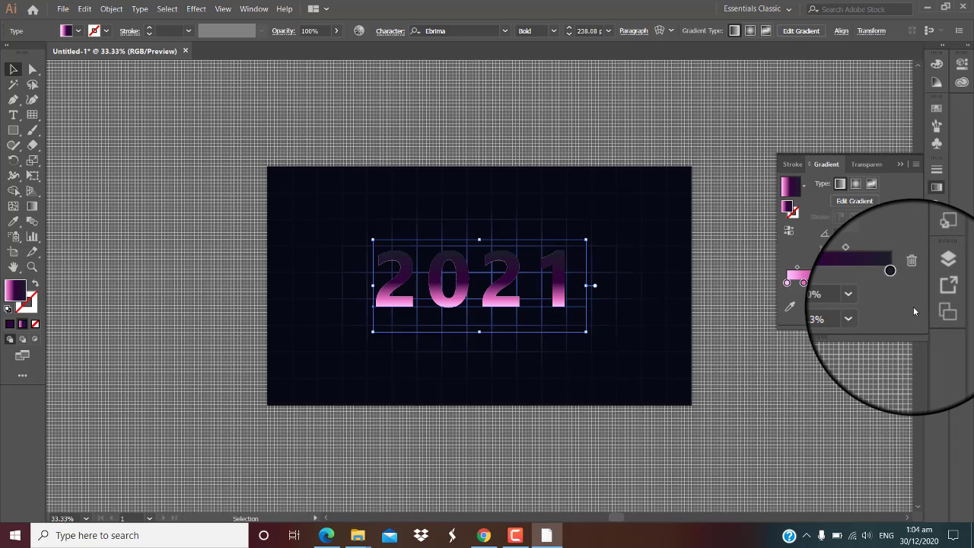
Position the new stop at 53% location.
click(836, 282)
click(875, 312)
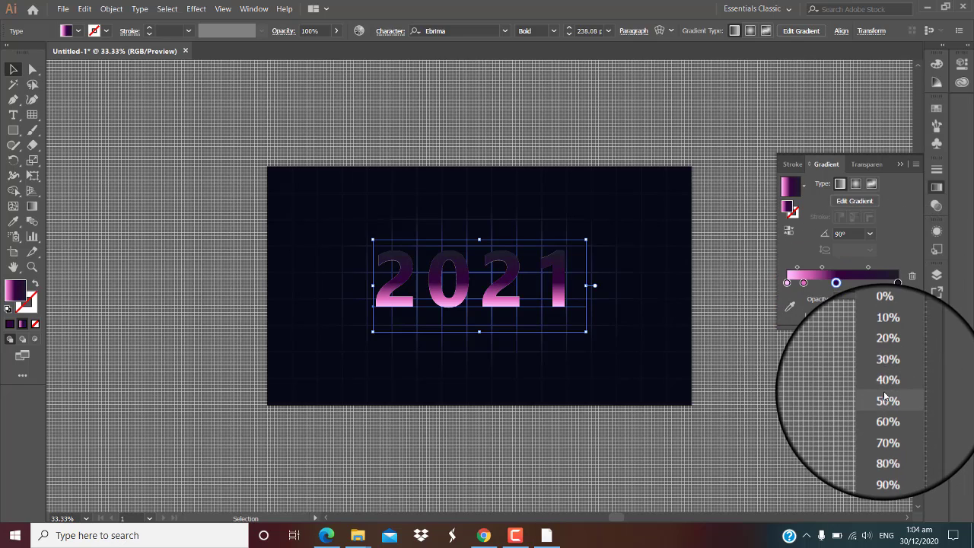
click(886, 399)
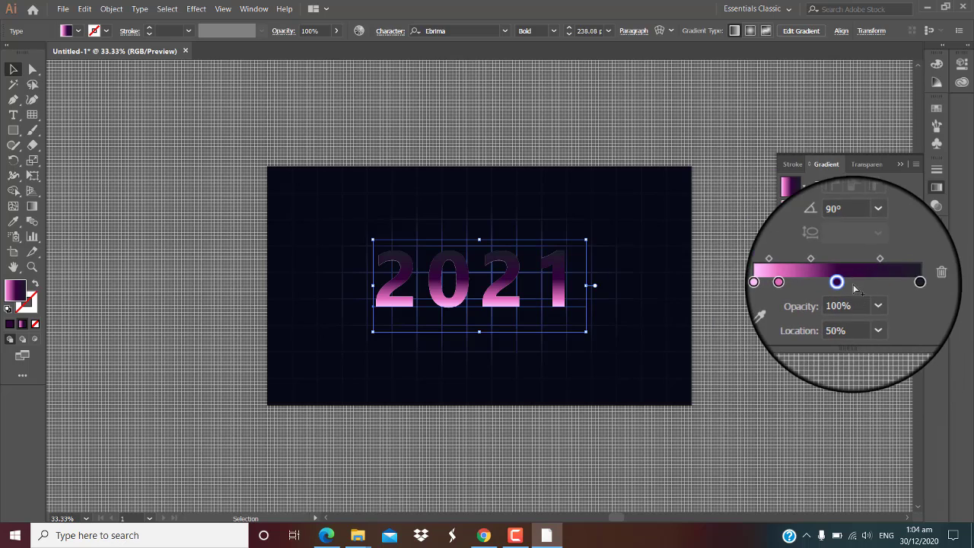
drag(836, 283, 848, 280)
click(872, 317)
click(860, 315)
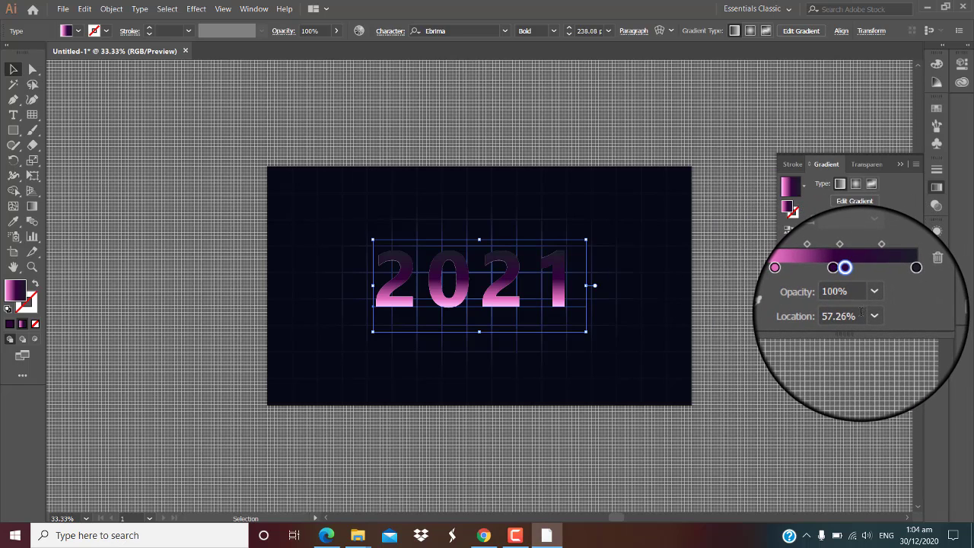
key(BackSpace)
key(BackSpace)
key(BackSpace)
key(BackSpace)
key(BackSpace)
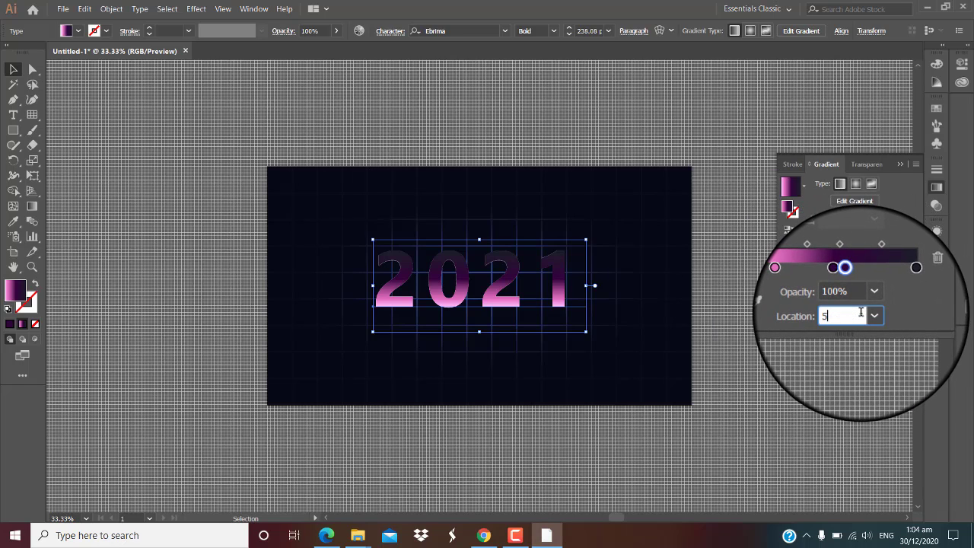
text(3)
key(Return)
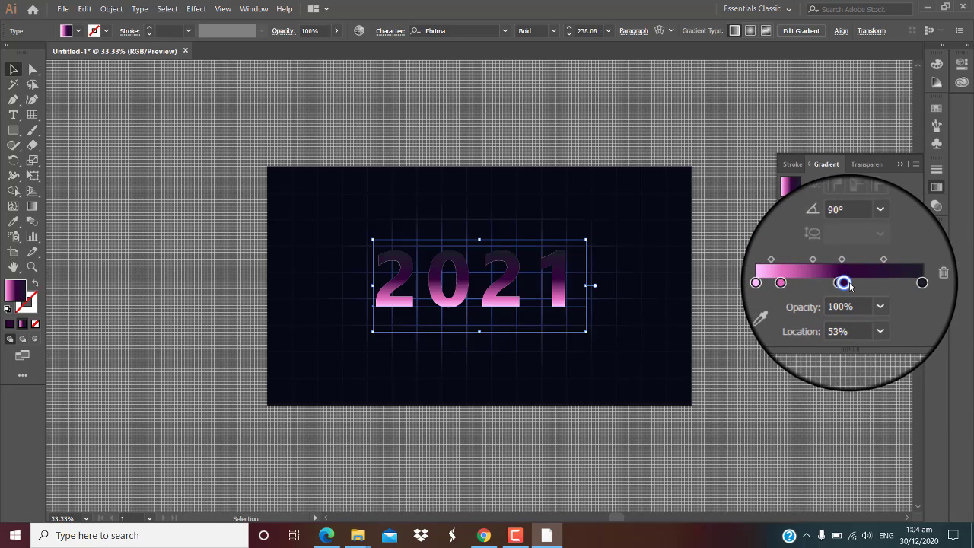
Recolour that stop to near-white, RGB 255/254/255.
double_click(845, 281)
click(874, 329)
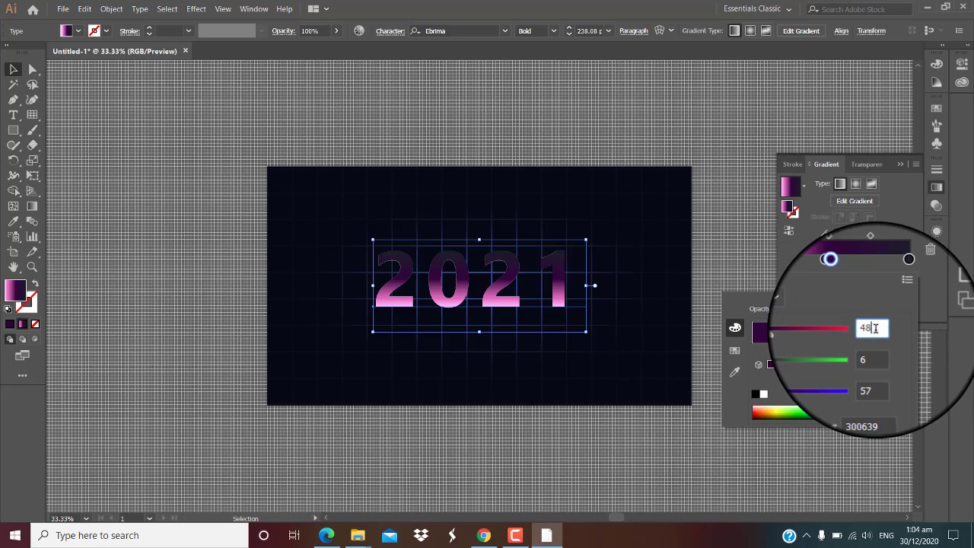
key(BackSpace)
text(55)
click(879, 349)
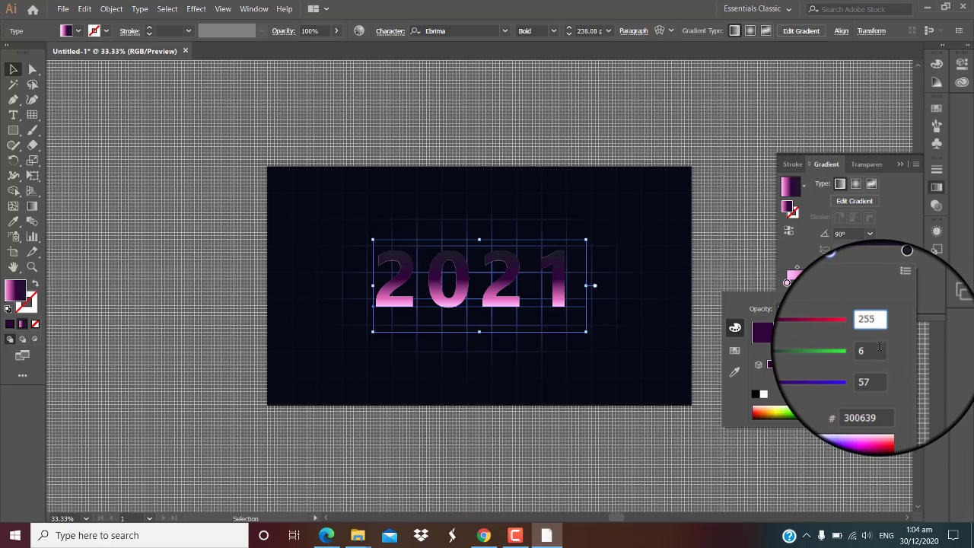
key(BackSpace)
text(25)
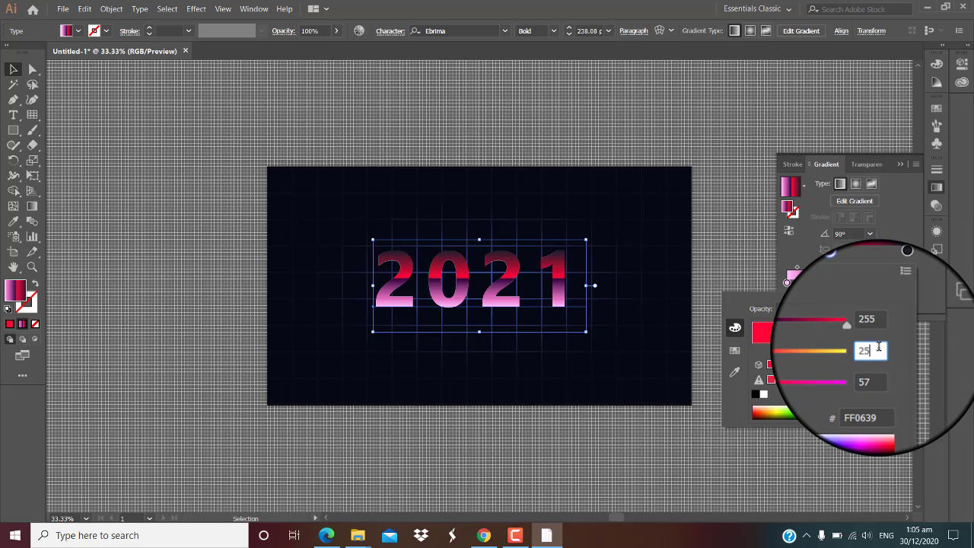
text(4)
click(877, 370)
key(BackSpace)
key(BackSpace)
text(255)
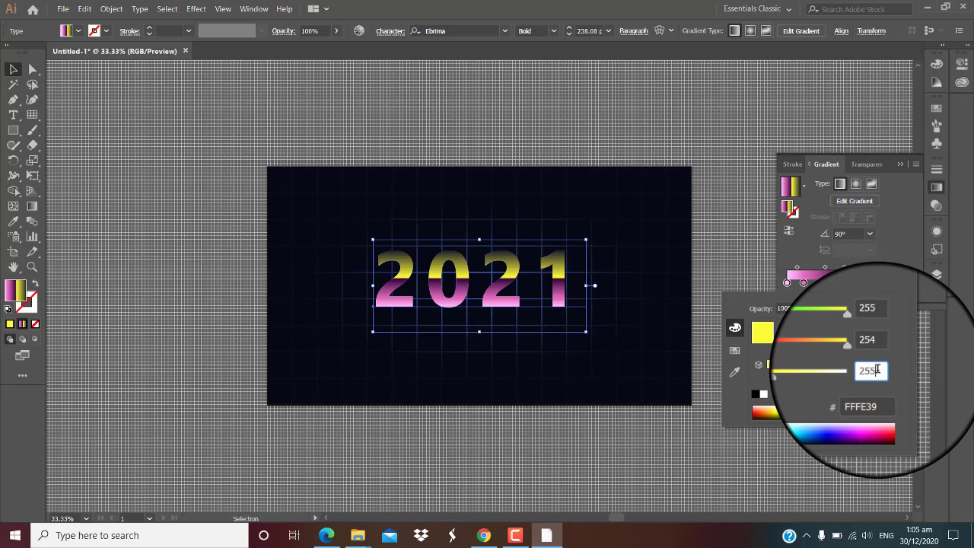
key(Return)
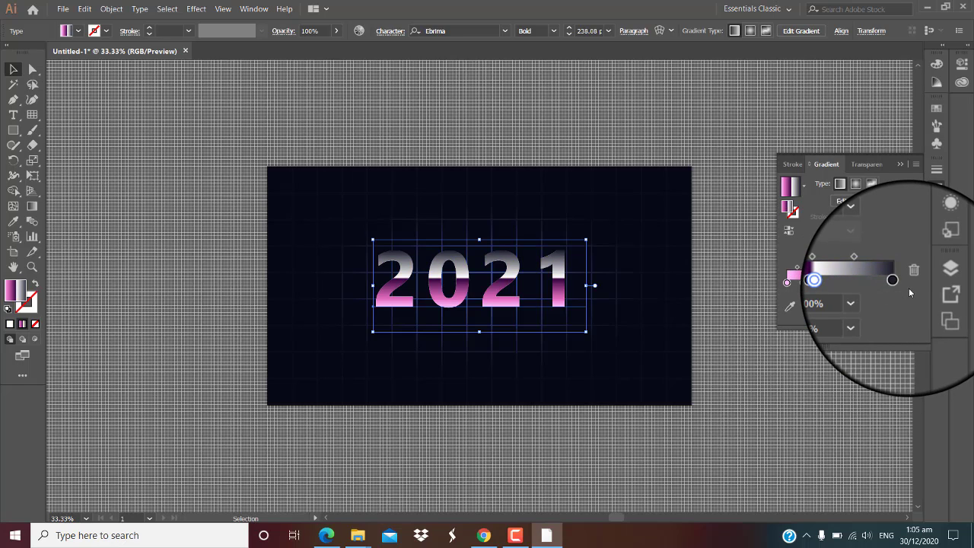
Add a pale light-blue stop (R209 G224 B255) at 60% location.
click(855, 268)
click(868, 315)
click(887, 411)
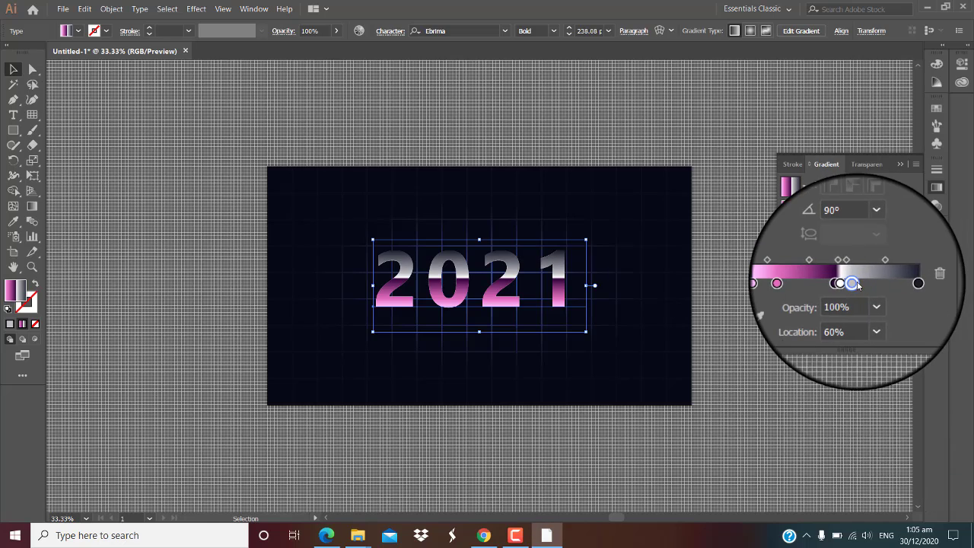
double_click(850, 280)
click(877, 327)
text(209)
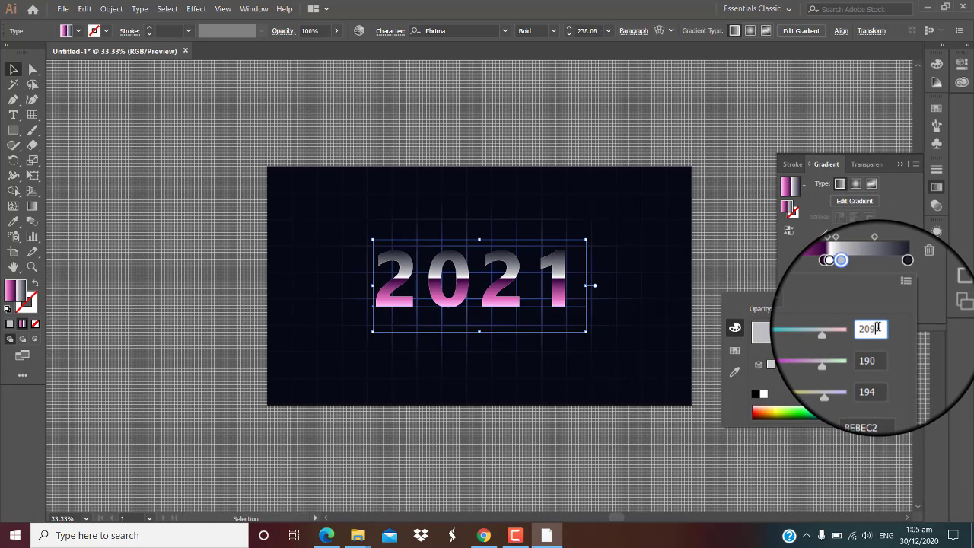
key(Tab)
text(1)
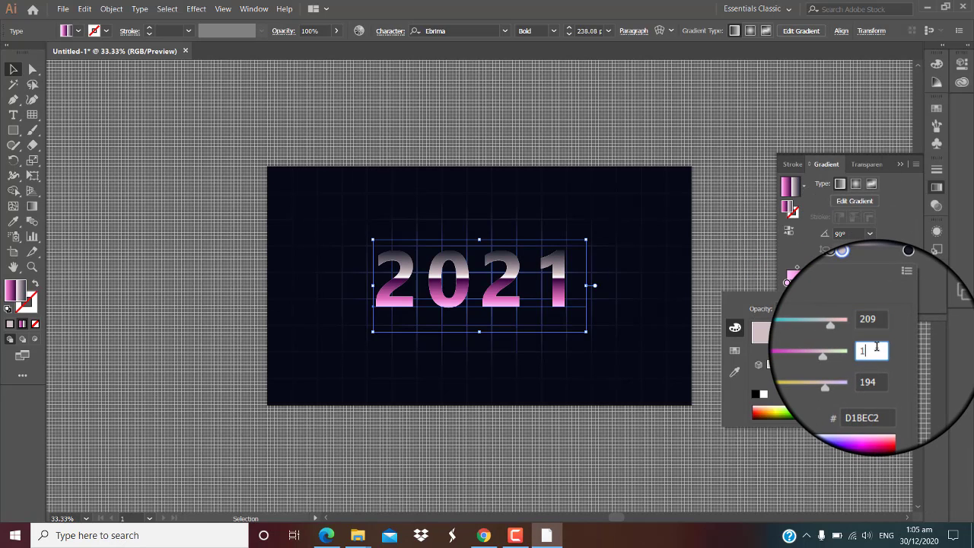
text(24)
key(Tab)
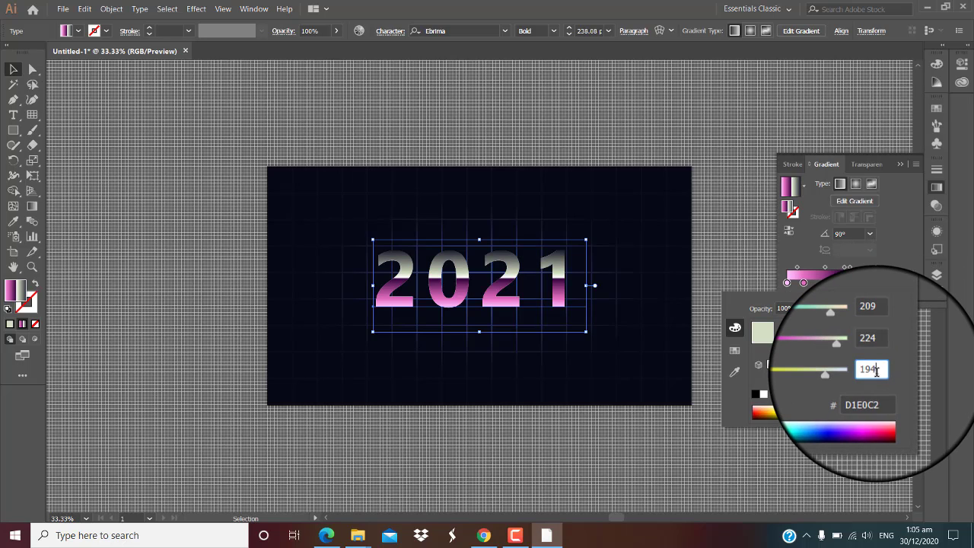
key(BackSpace)
text(255)
key(Return)
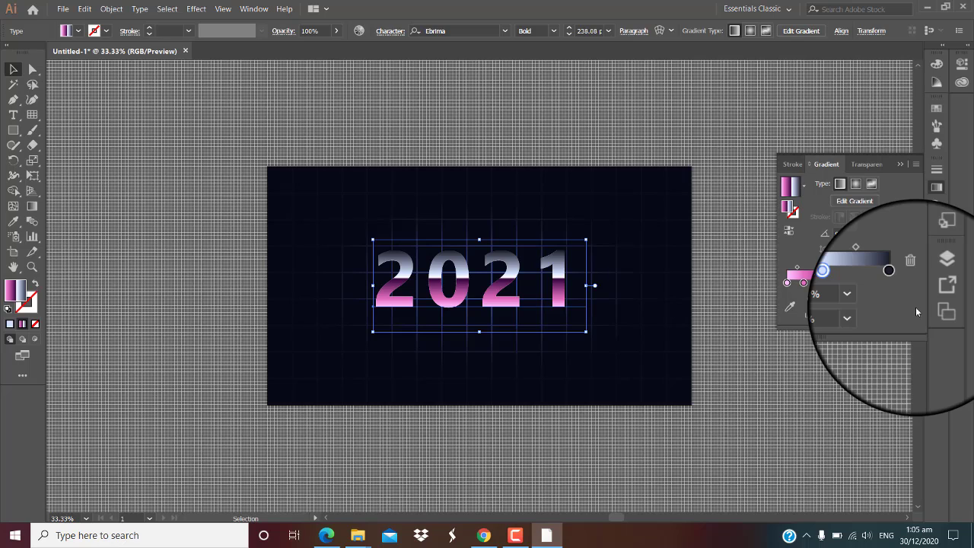
Add a blue stop at 90% location with RGB 68/95/184.
click(880, 282)
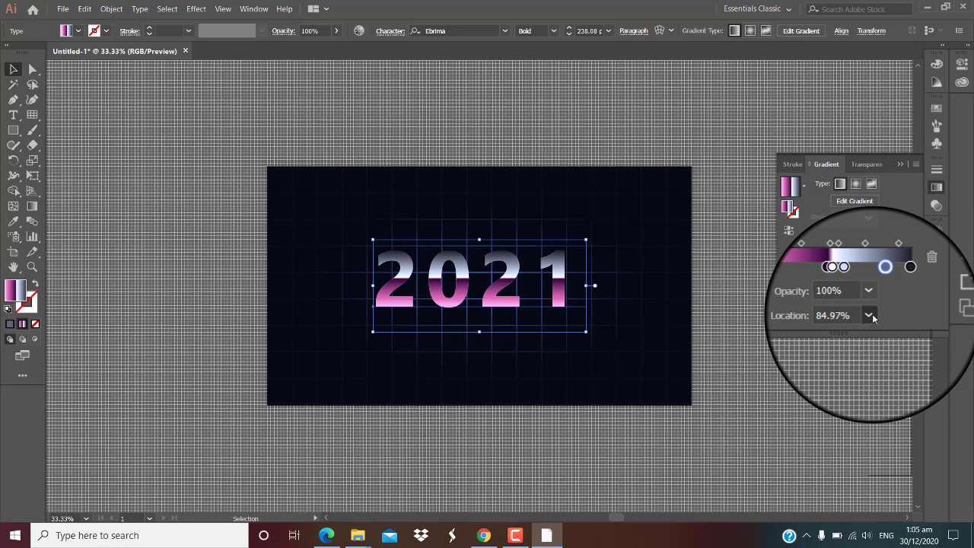
click(873, 319)
click(883, 454)
double_click(888, 268)
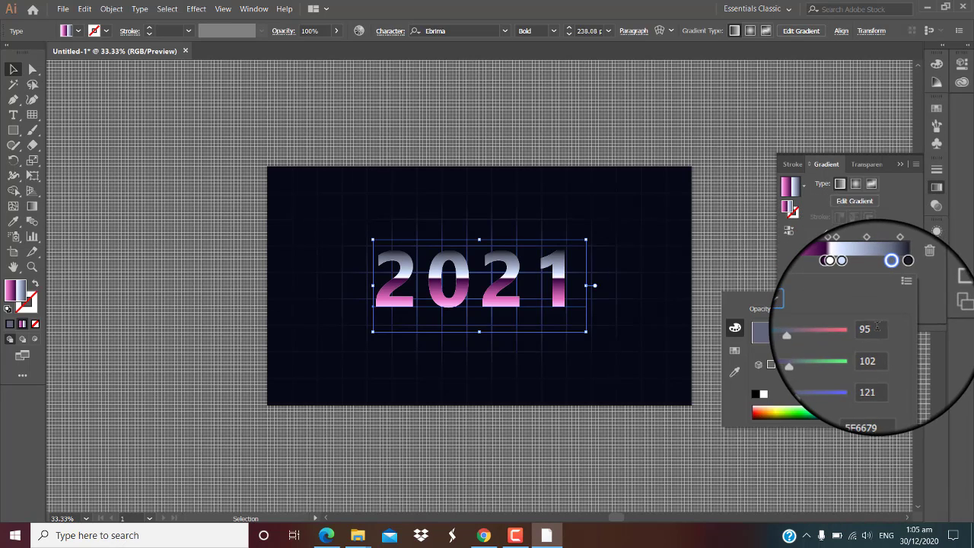
double_click(875, 328)
text(68)
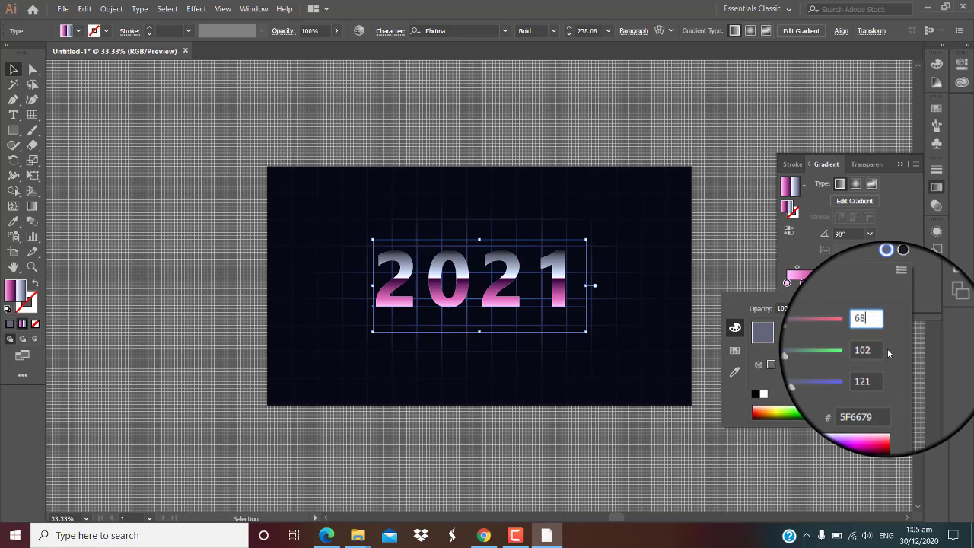
click(880, 346)
double_click(867, 351)
text(95)
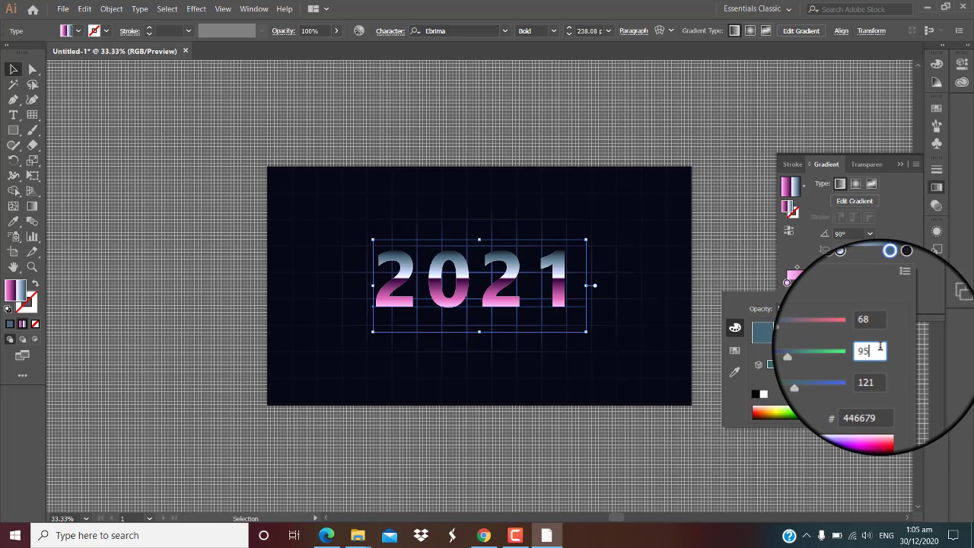
click(878, 371)
key(BackSpace)
text(84)
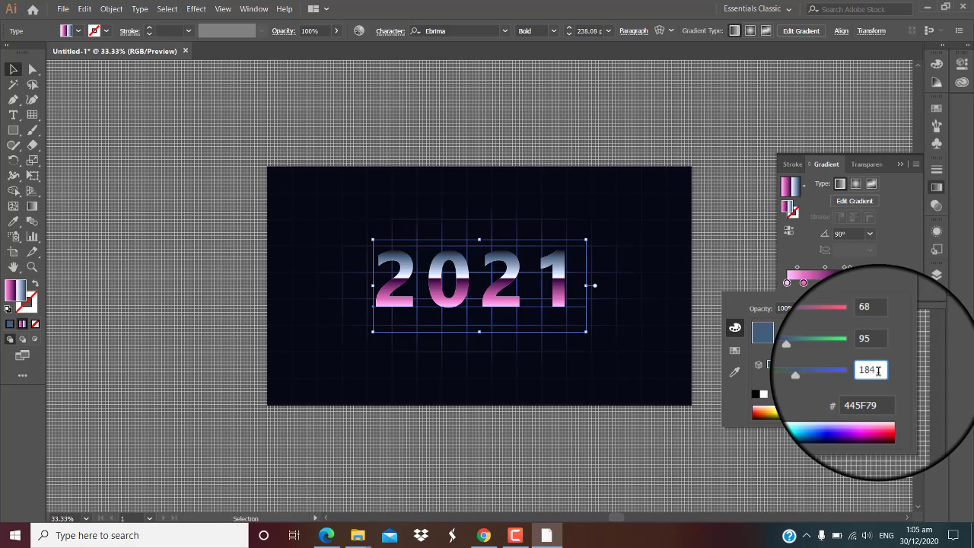
click(912, 310)
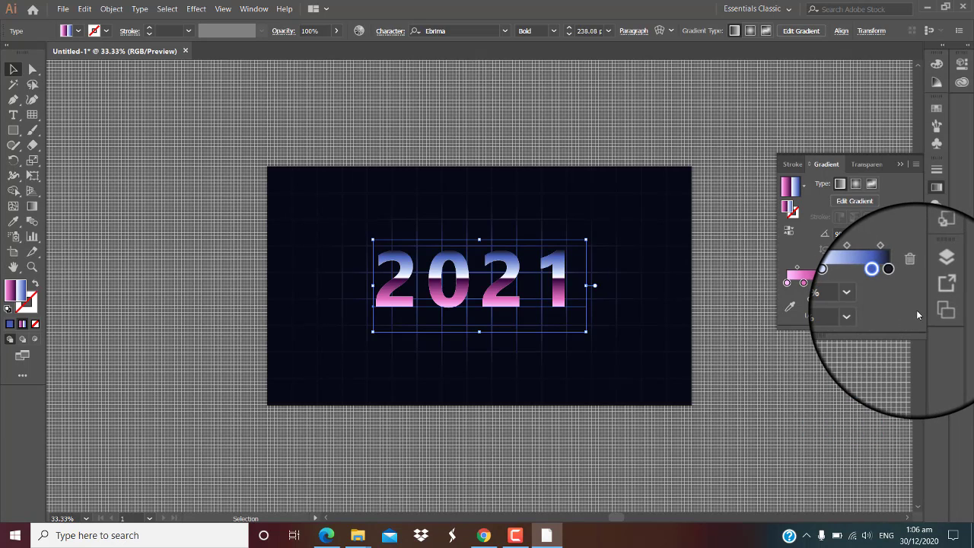
Recolour the gradient's end stop to deep blue (R20 G13 B125).
double_click(897, 281)
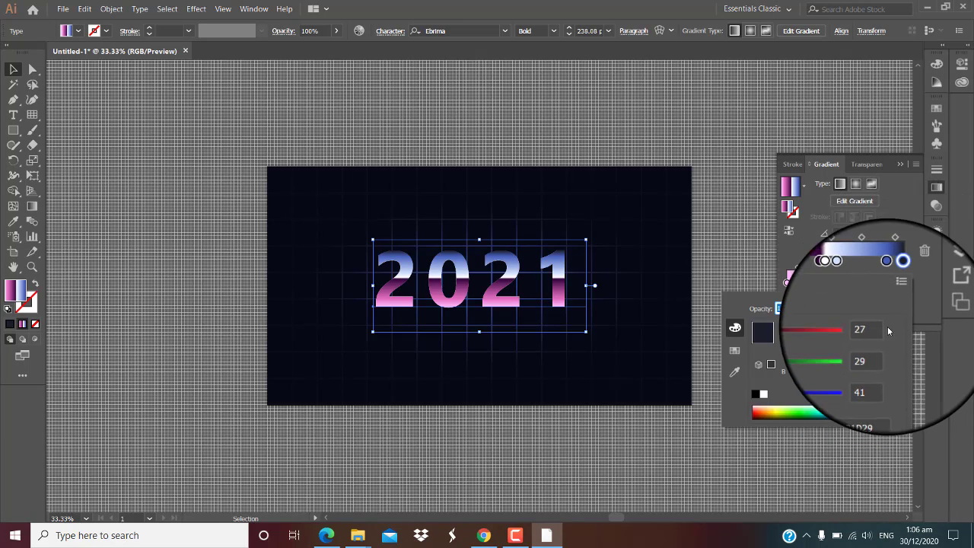
click(880, 326)
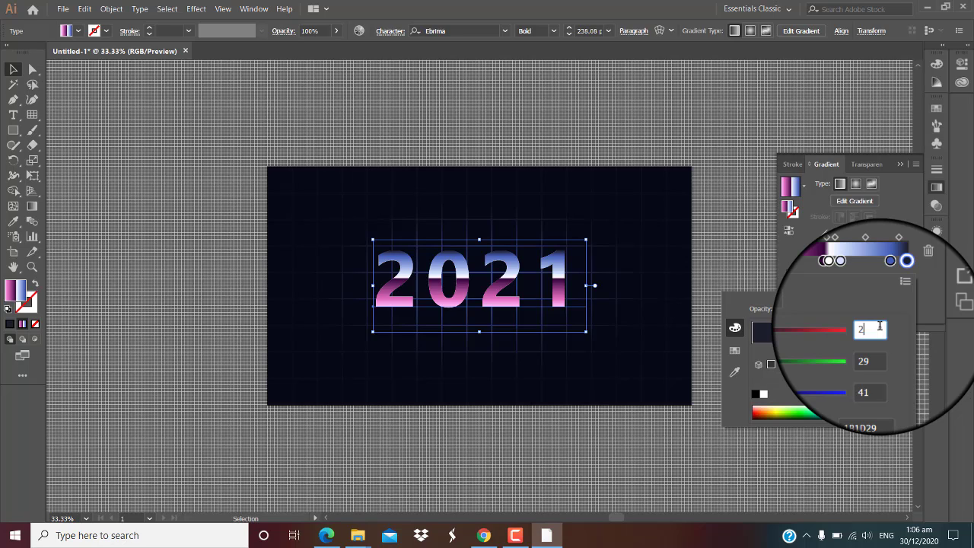
text(0)
double_click(879, 344)
text(1)
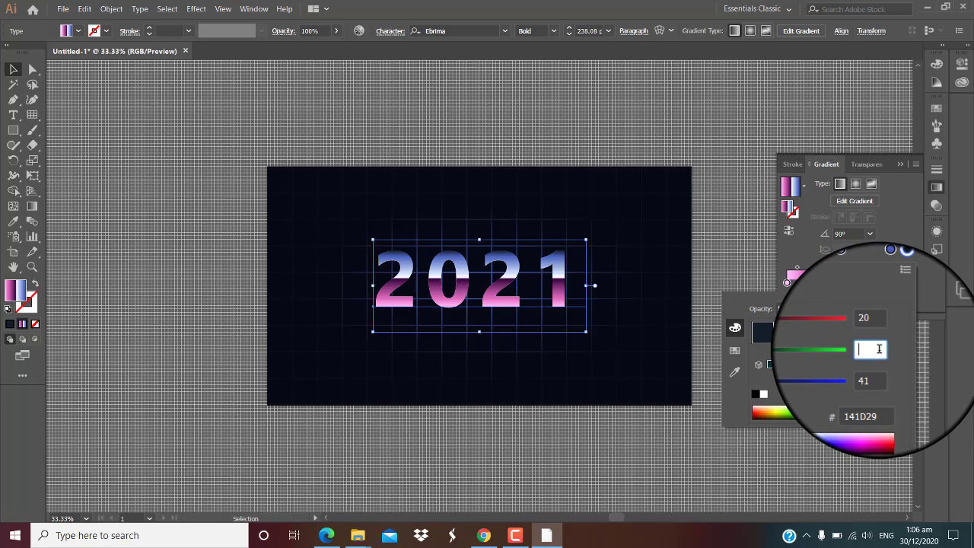
text(3)
click(878, 371)
double_click(878, 370)
text(129)
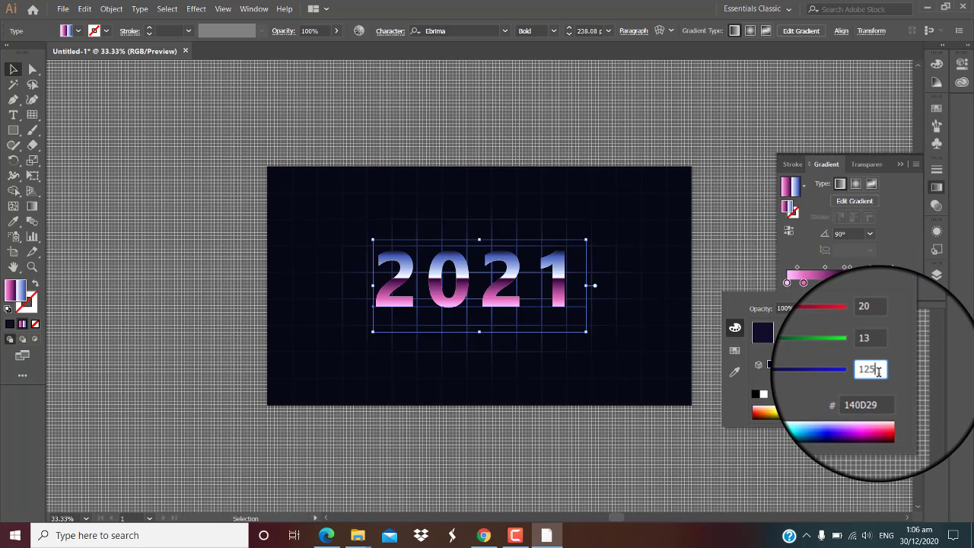
key(Return)
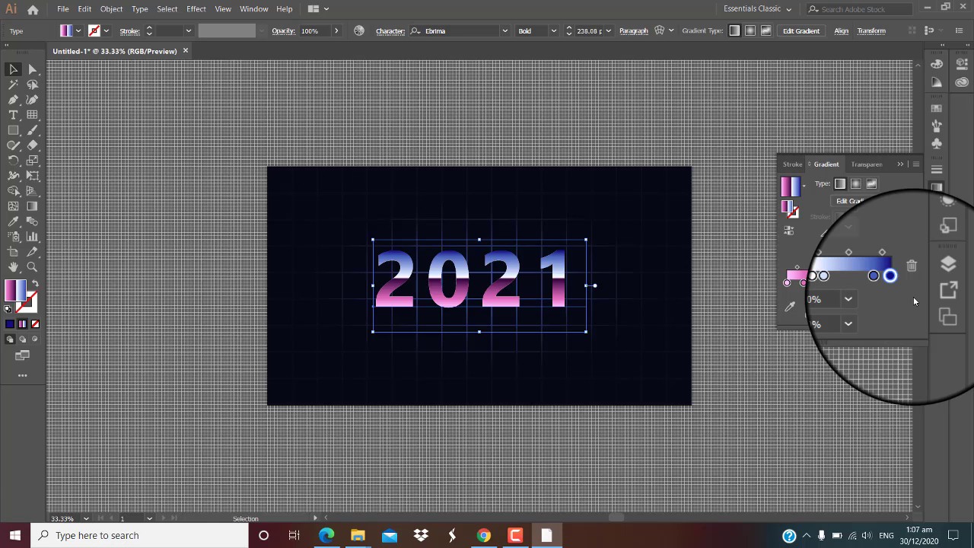
Add an Inner Glow to the gradient fill: Overlay mode, 50% opacity, 10 px blur.
click(936, 226)
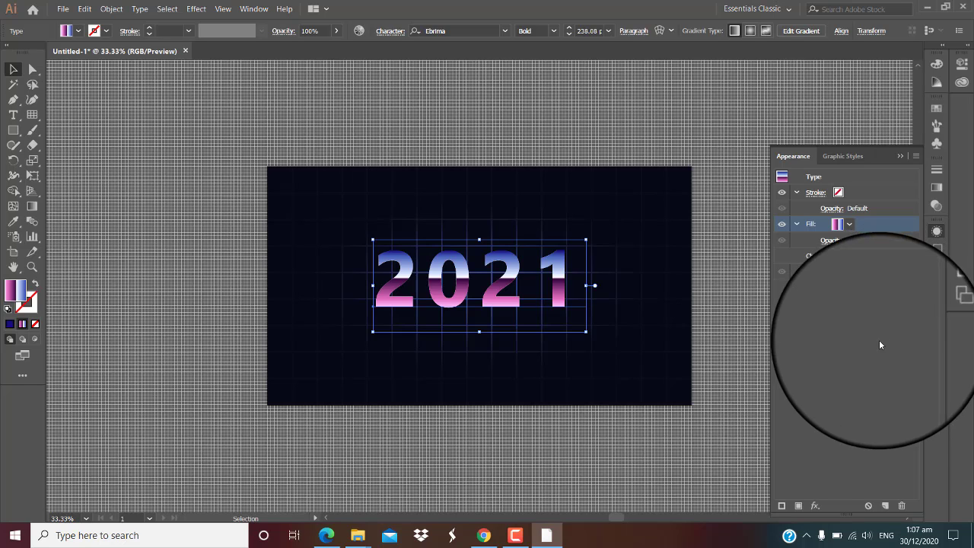
click(815, 505)
mouse_move(754, 332)
click(754, 356)
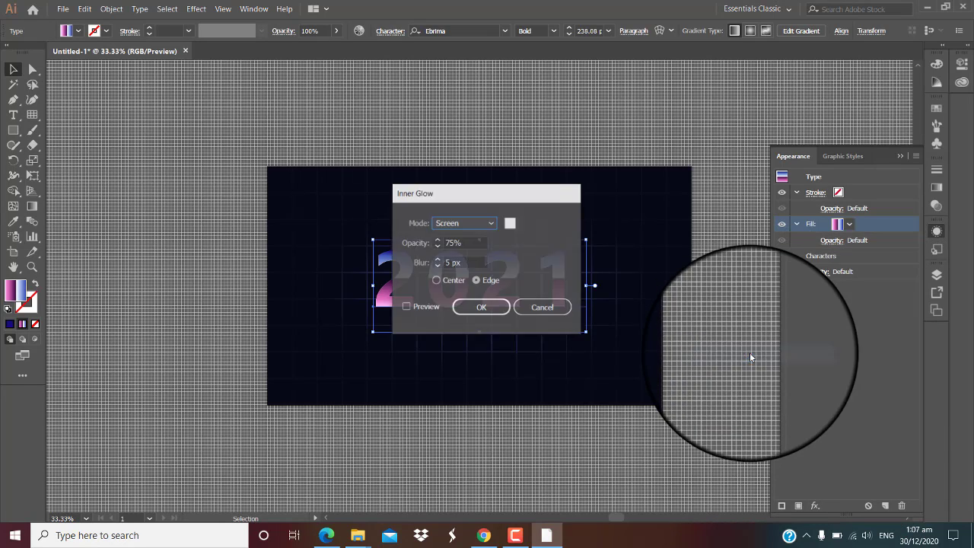
click(491, 227)
click(457, 283)
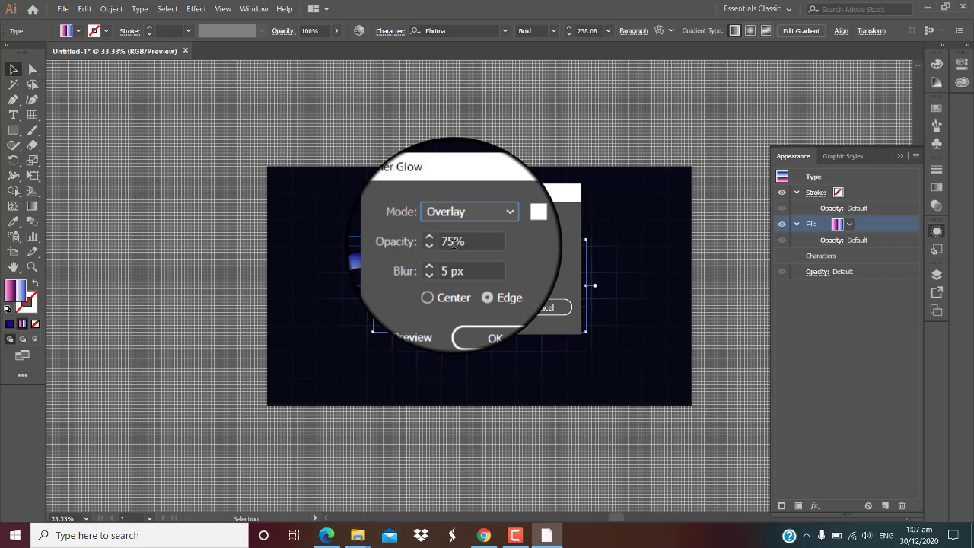
click(455, 242)
text(50)
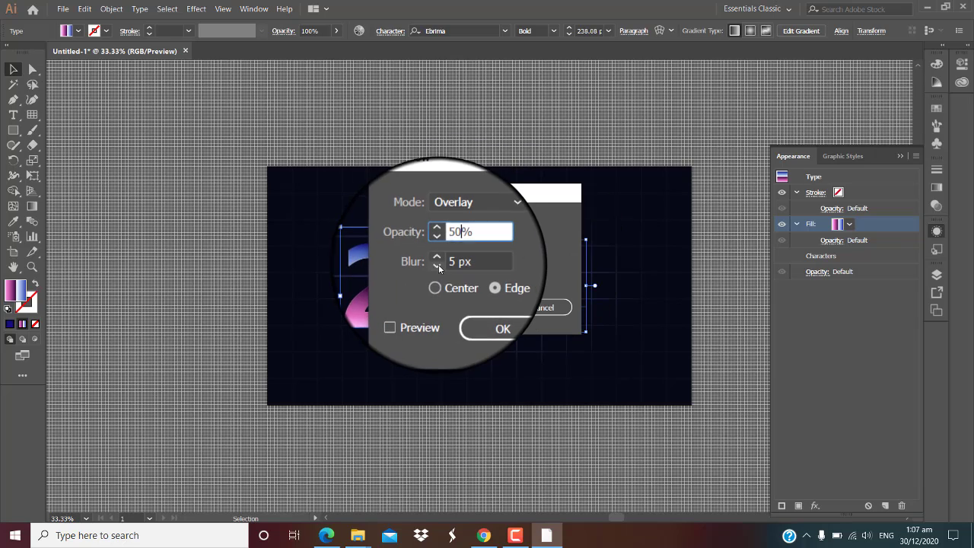
click(438, 260)
click(438, 260)
click(437, 261)
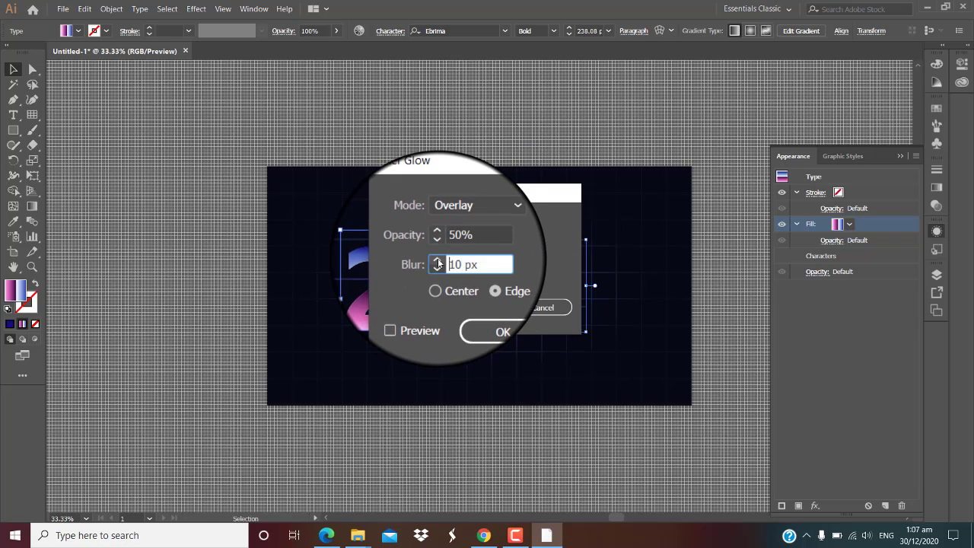
click(472, 308)
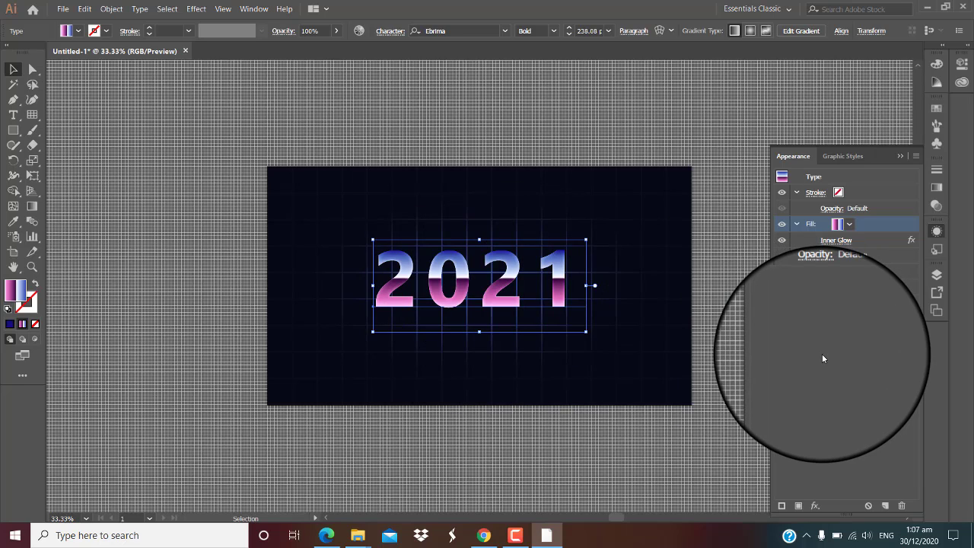
click(796, 224)
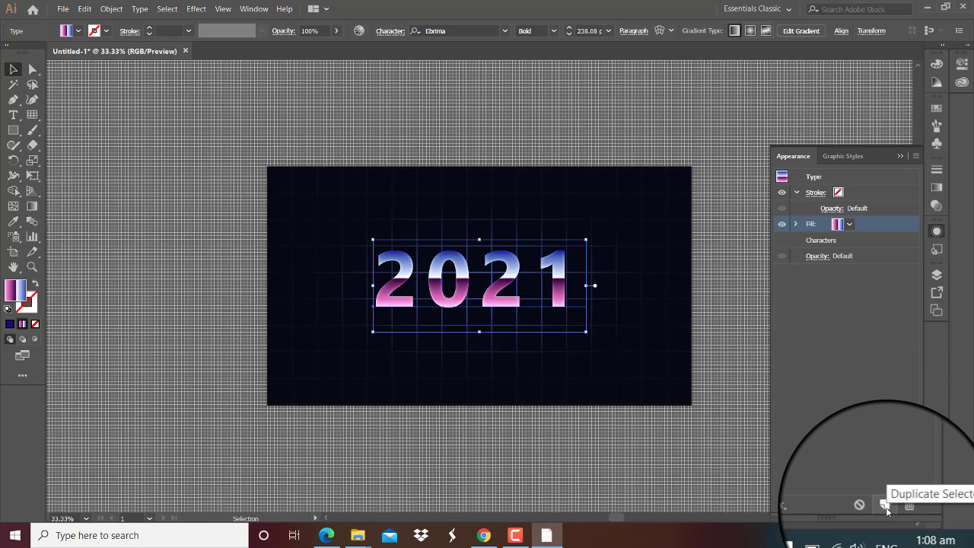
Duplicate the gradient fill and remove the Inner Glow from the lower copy.
click(886, 509)
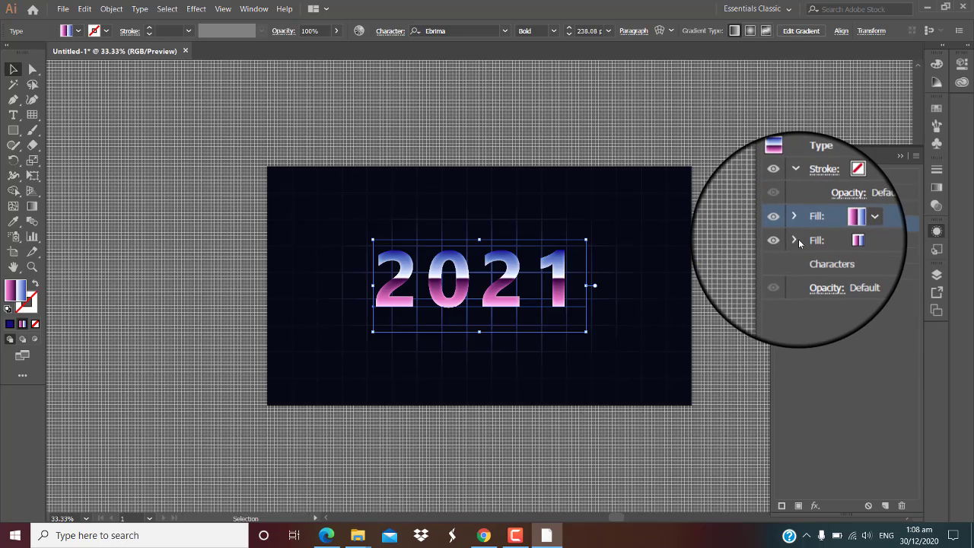
click(835, 255)
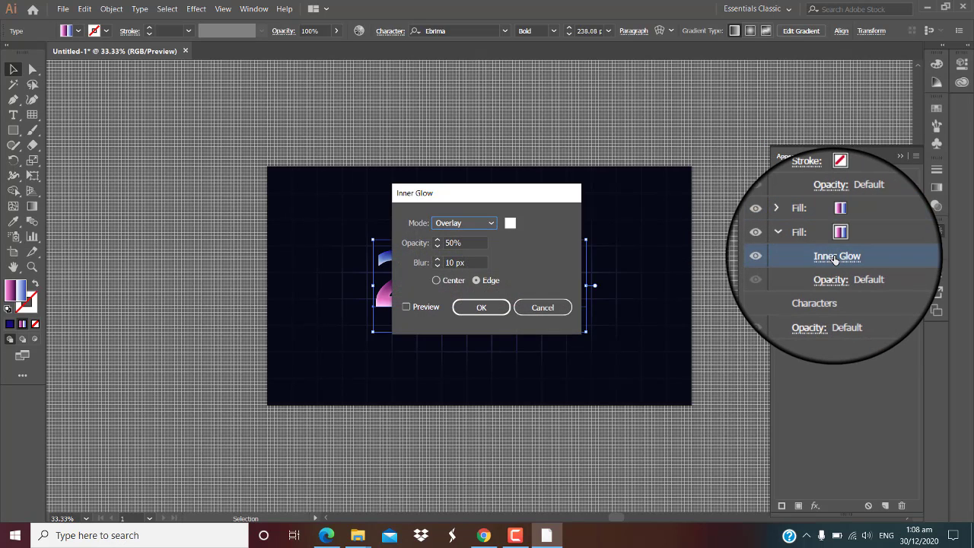
key(Escape)
click(907, 505)
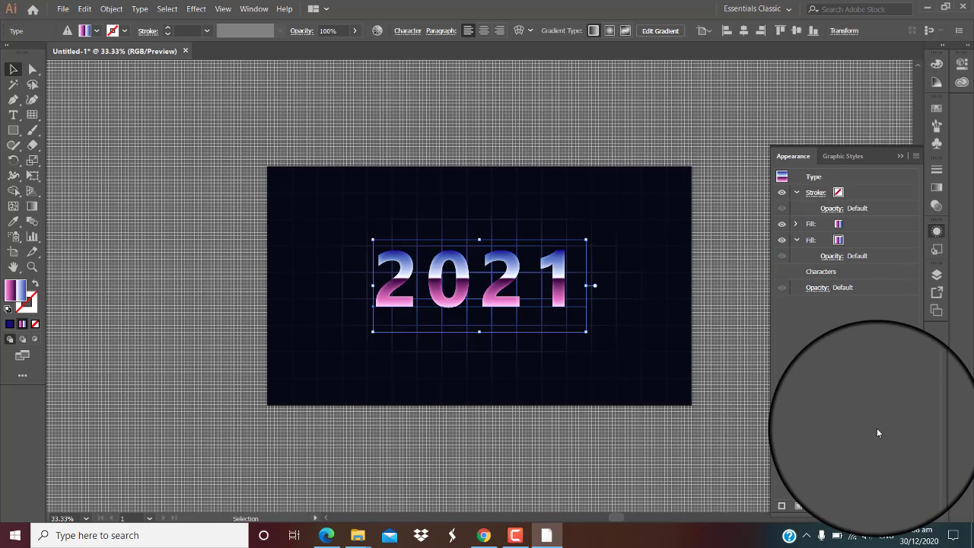
Apply a 10 px Offset Path with Miter joins, limit 4, to the lower fill only.
click(814, 506)
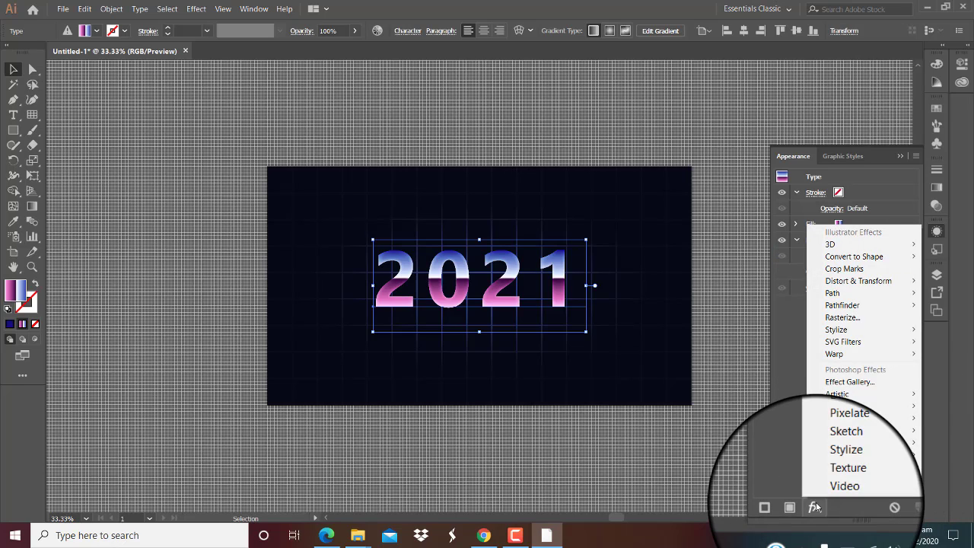
click(796, 295)
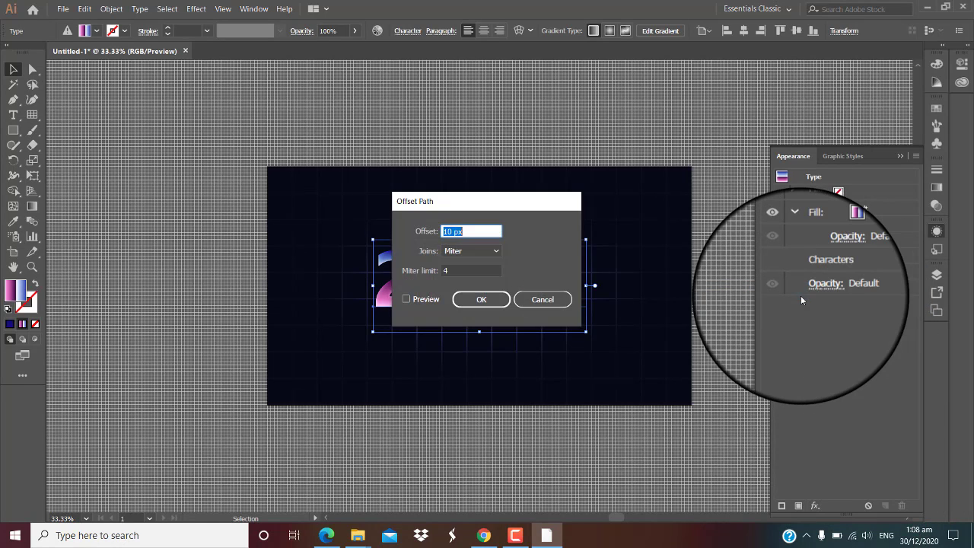
key(BackSpace)
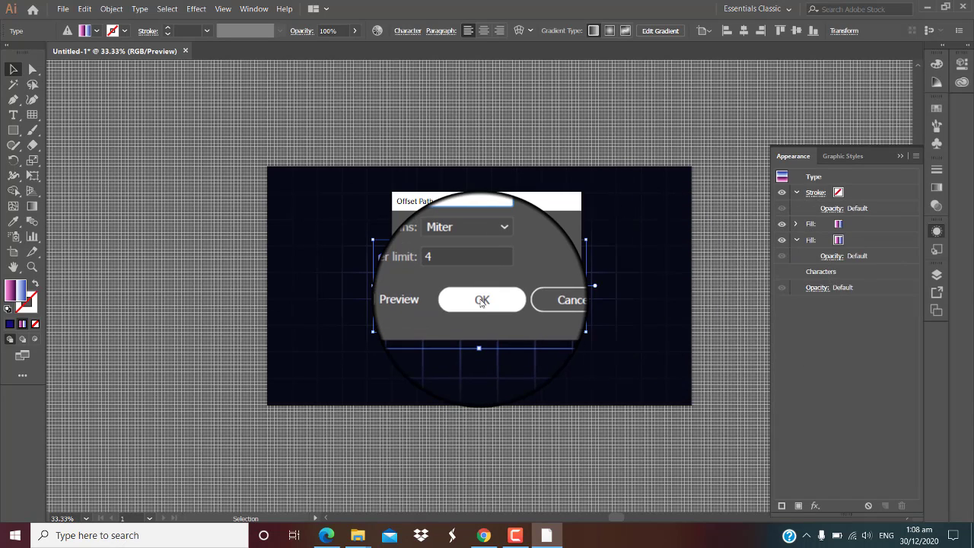
click(479, 300)
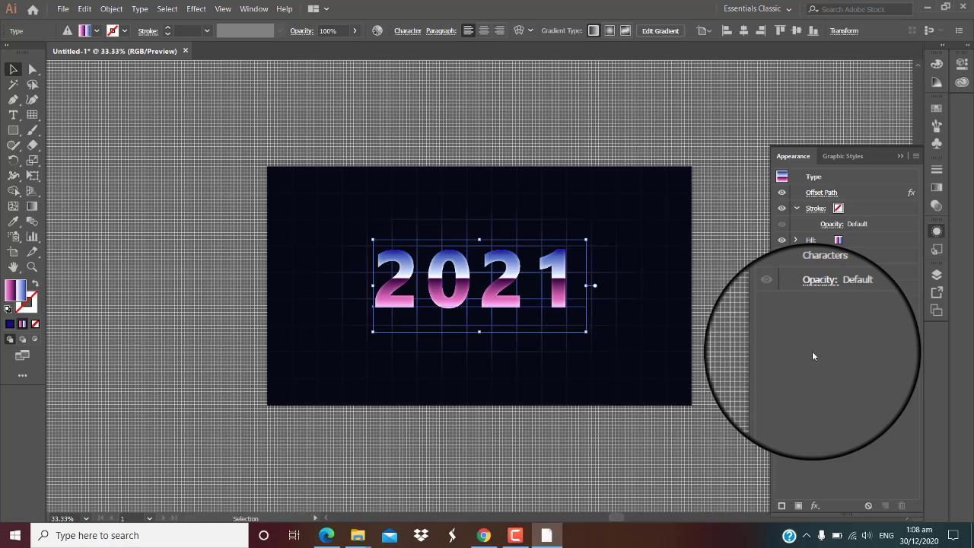
key(ctrl+slash)
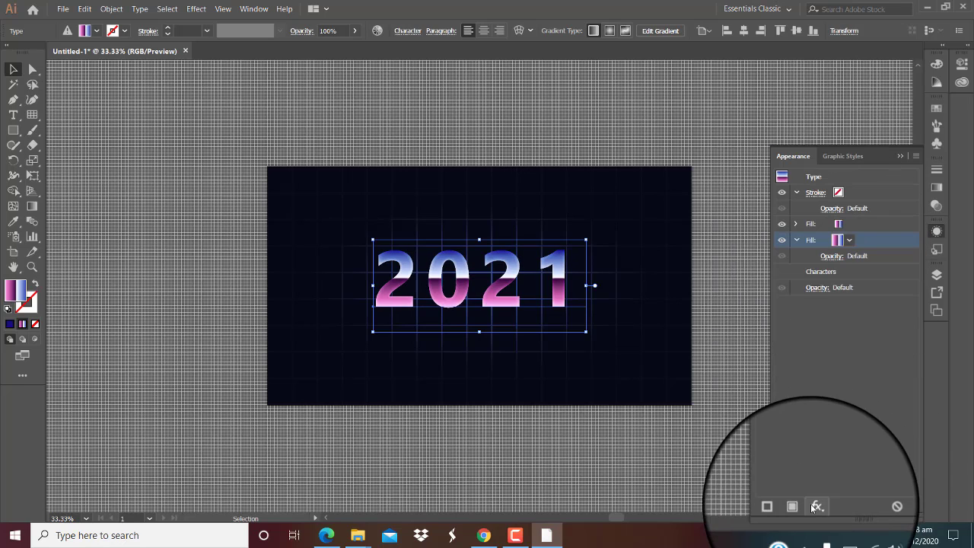
click(816, 506)
click(795, 290)
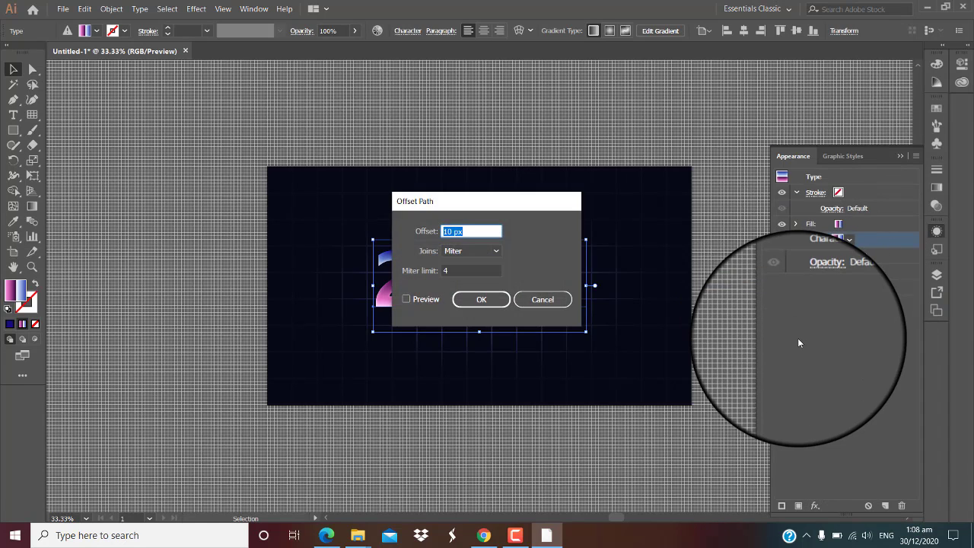
click(481, 299)
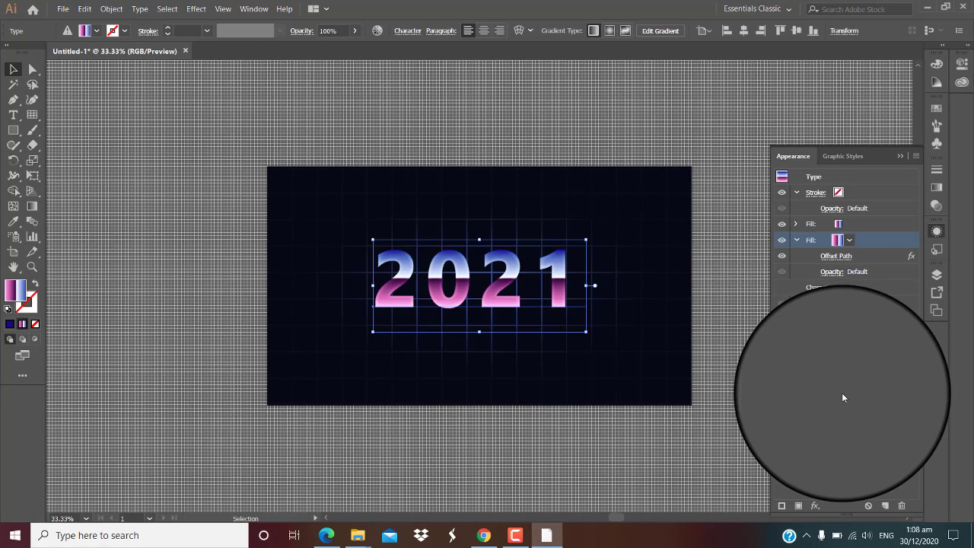
Add a Soft Light drop shadow to the 2021 gradient fill.
click(815, 506)
mouse_move(840, 306)
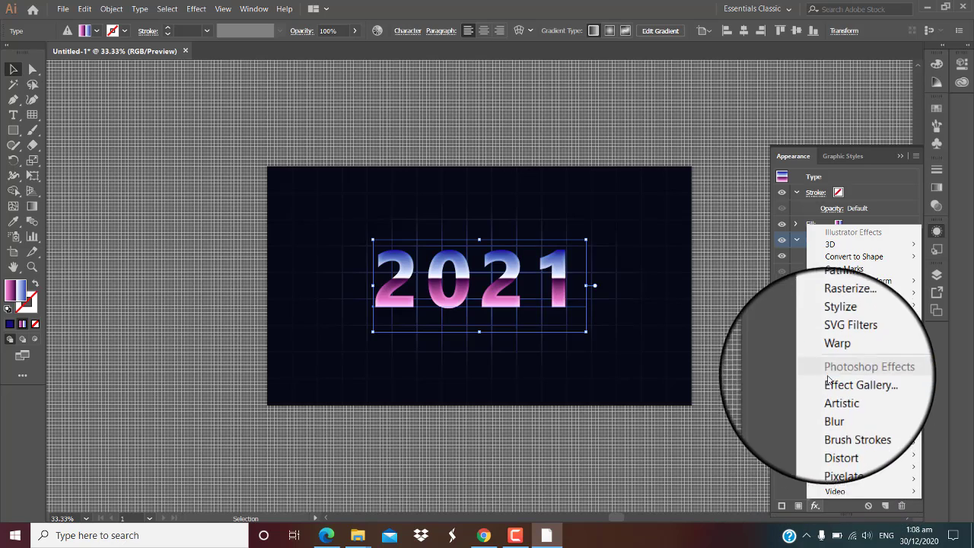
click(783, 331)
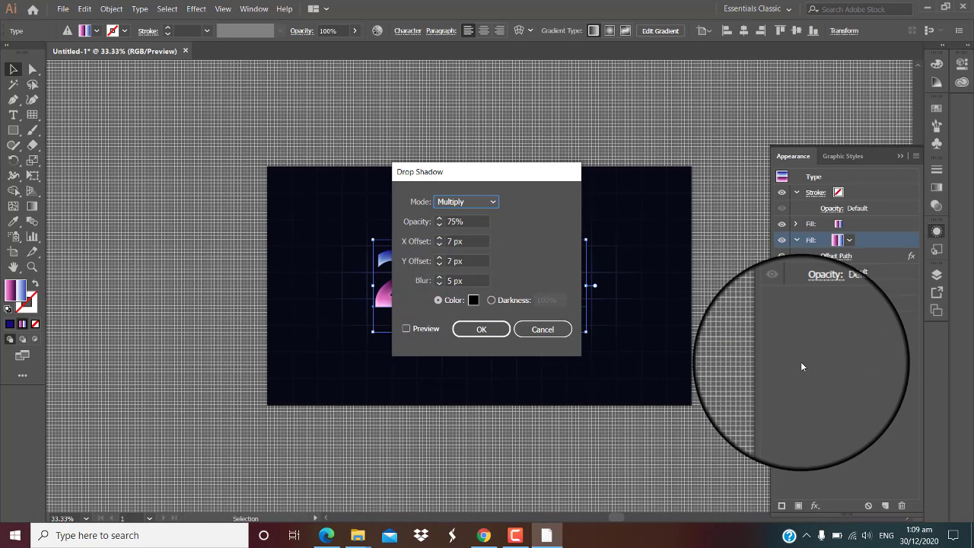
click(492, 202)
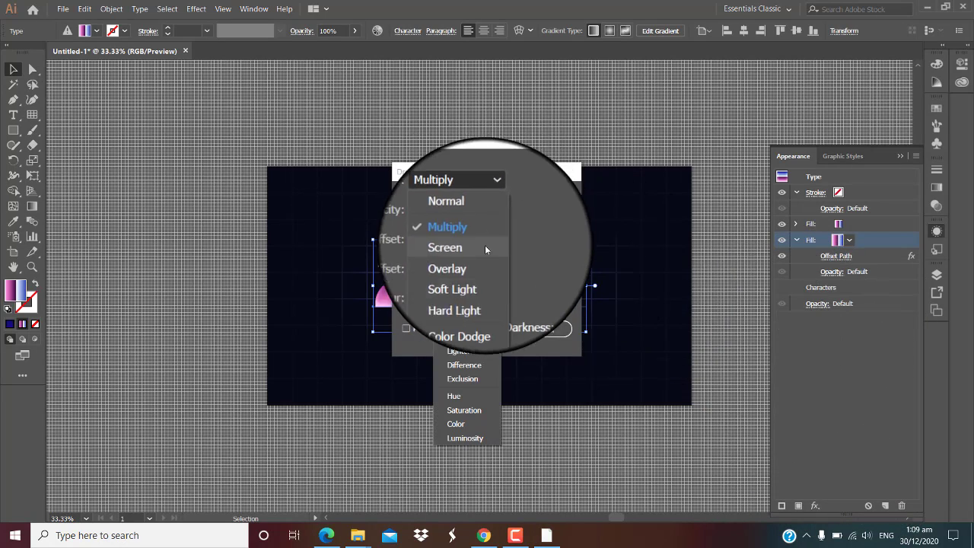
click(484, 268)
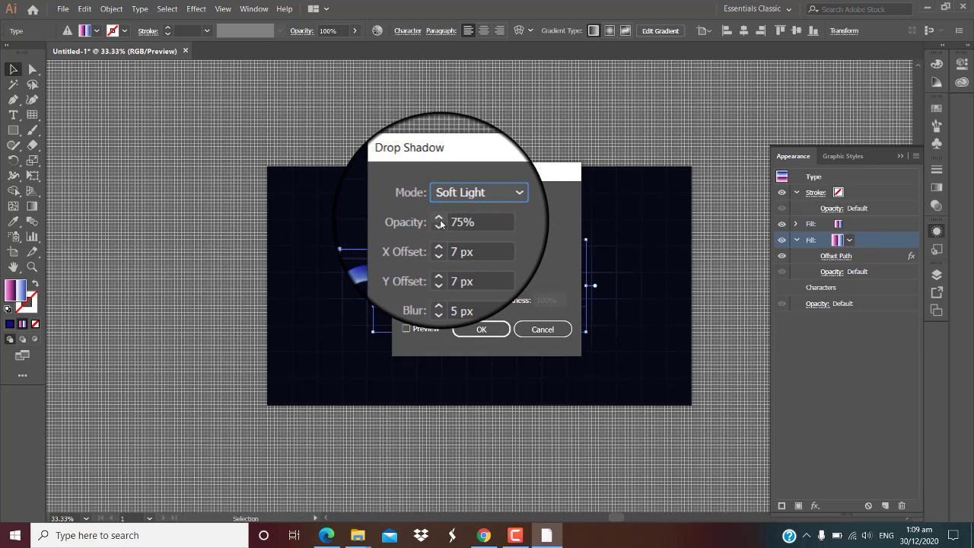
click(465, 222)
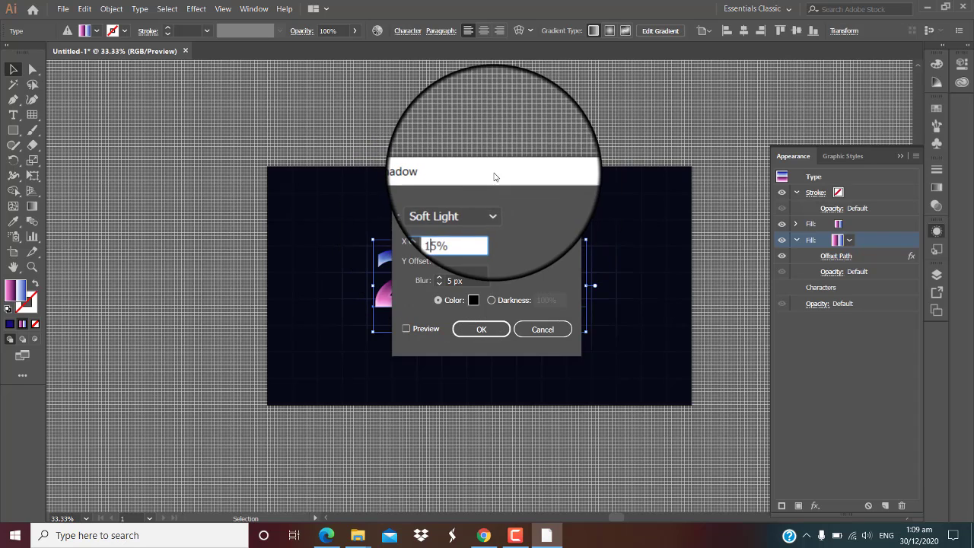
drag(494, 179, 224, 170)
Give the shadow 0 px horizontal and 1 px vertical offset, blur 0, black colour, and apply it.
key(Tab)
key(BackSpace)
text(0)
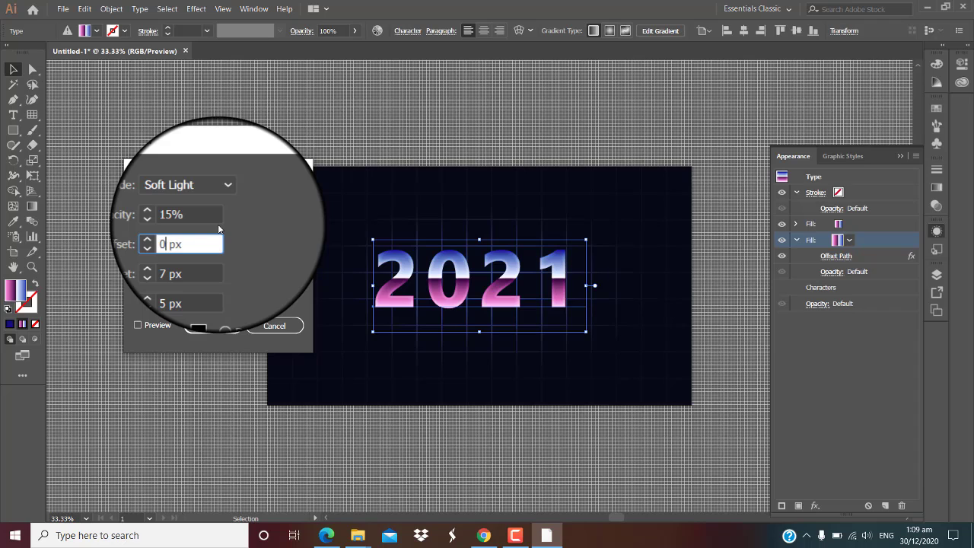
key(Tab)
text(1)
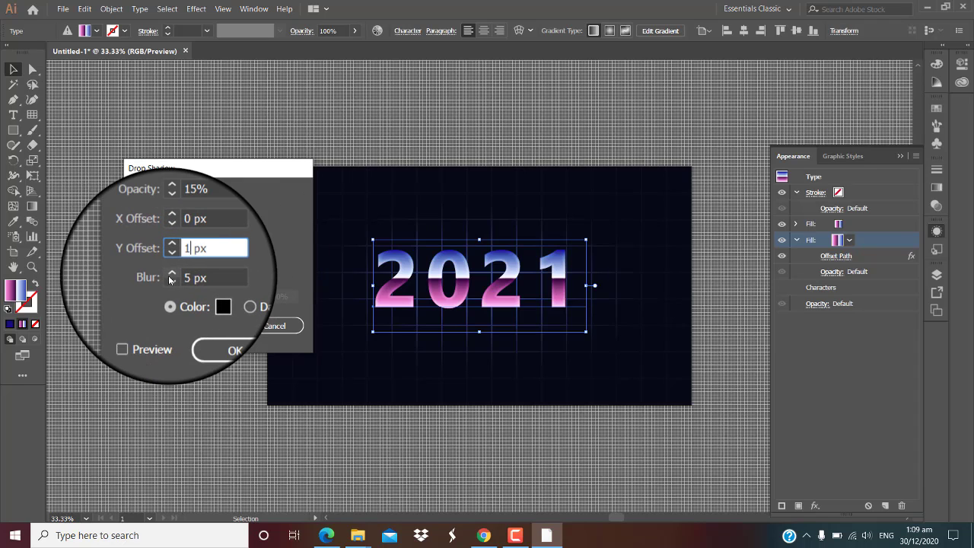
click(171, 280)
text(0)
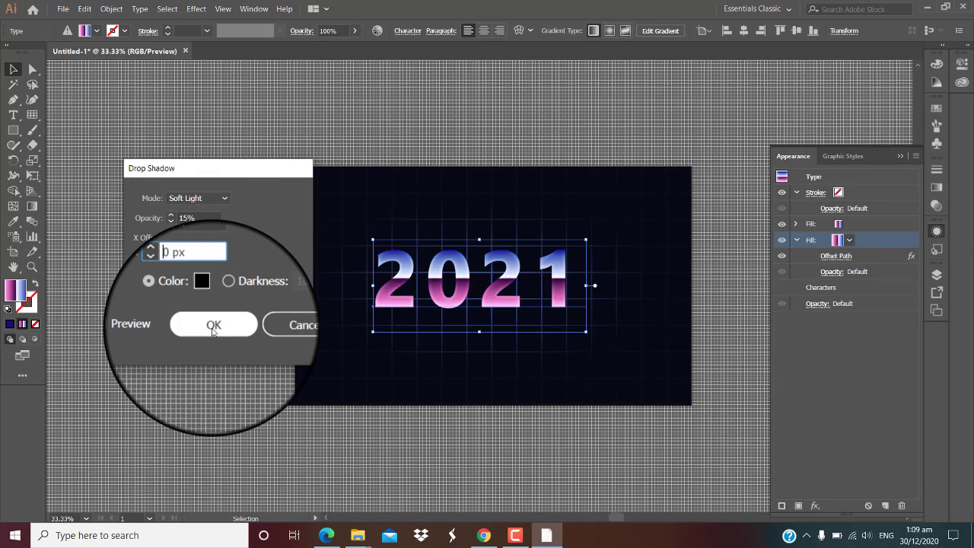
click(206, 296)
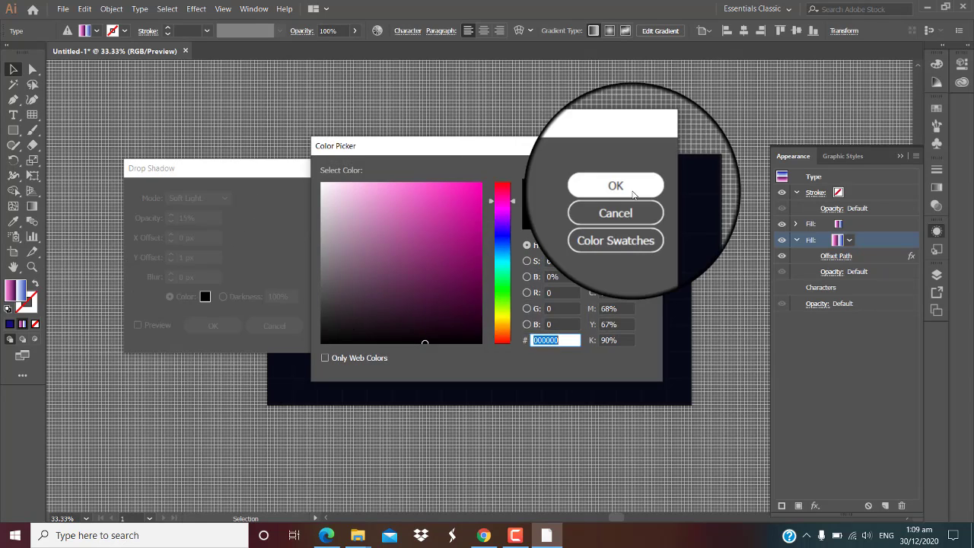
click(621, 188)
click(221, 326)
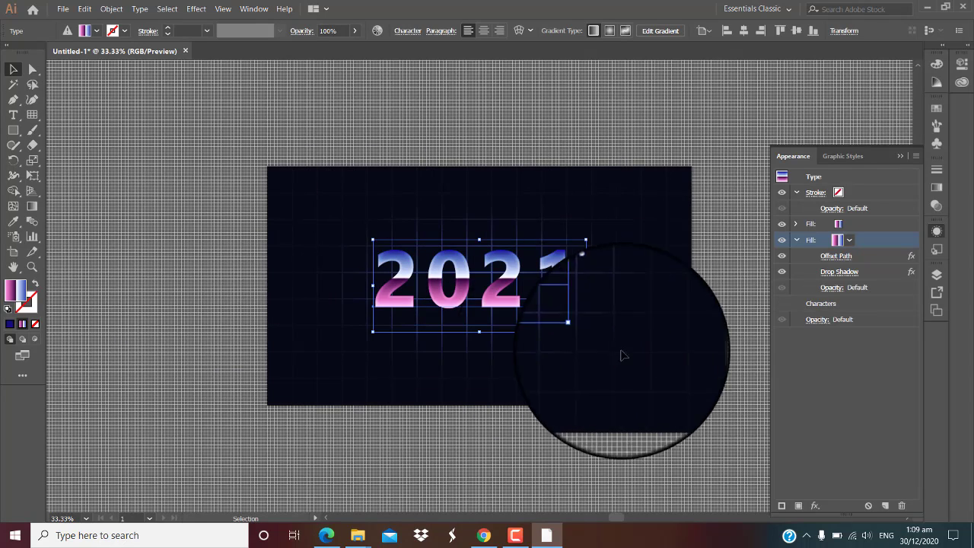
click(838, 272)
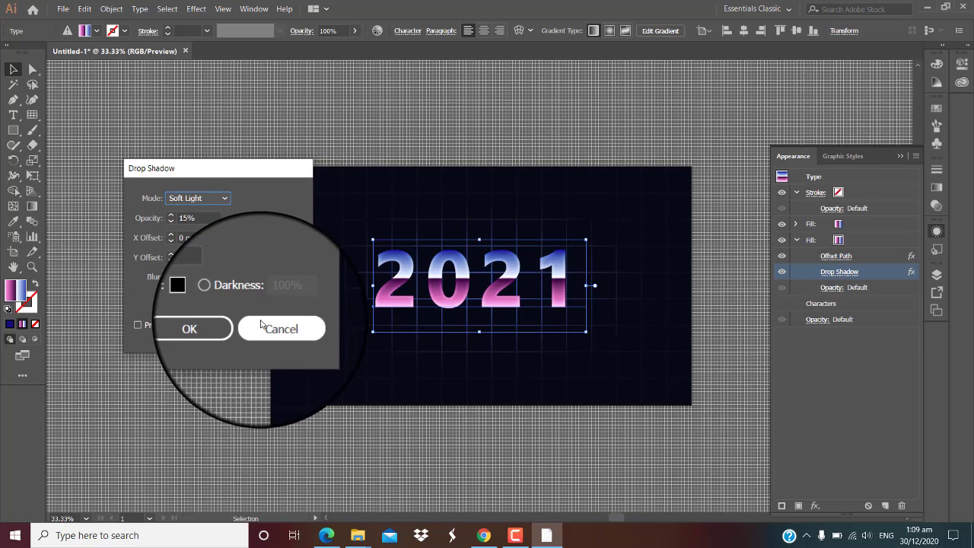
click(261, 326)
Duplicate the drop shadow and adjust the second copy's opacity.
click(885, 505)
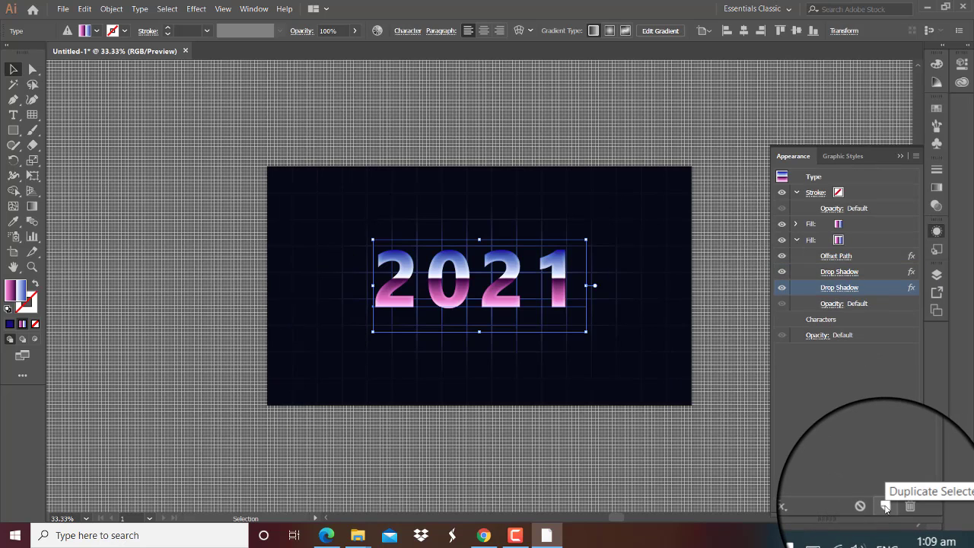
click(829, 287)
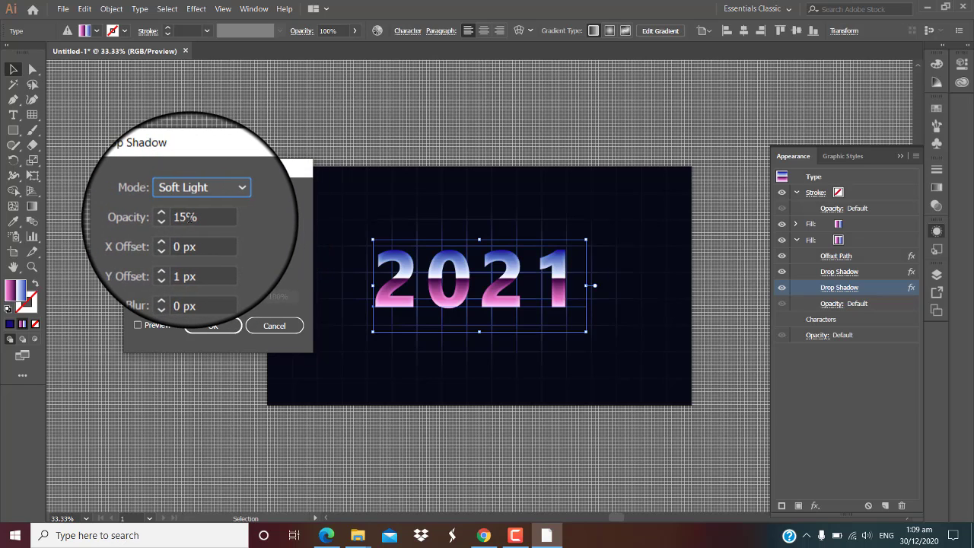
click(194, 218)
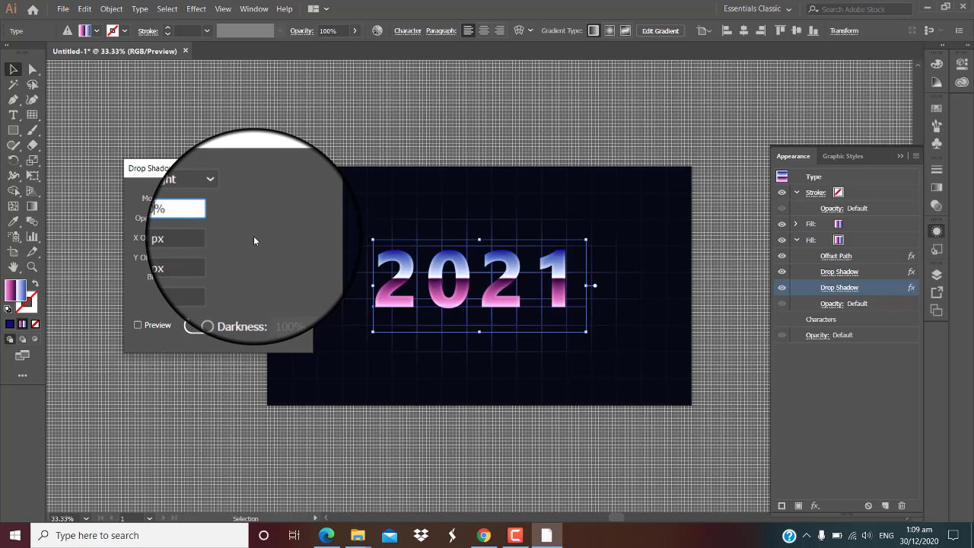
text(10)
key(Tab)
key(Tab)
key(Tab)
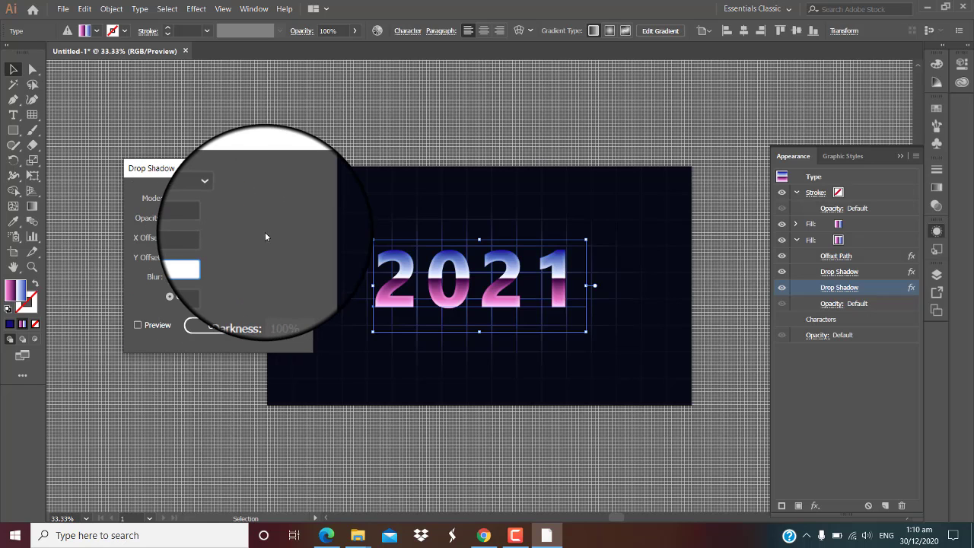
click(219, 325)
Duplicate the shadow again and change the third copy's opacity.
click(885, 505)
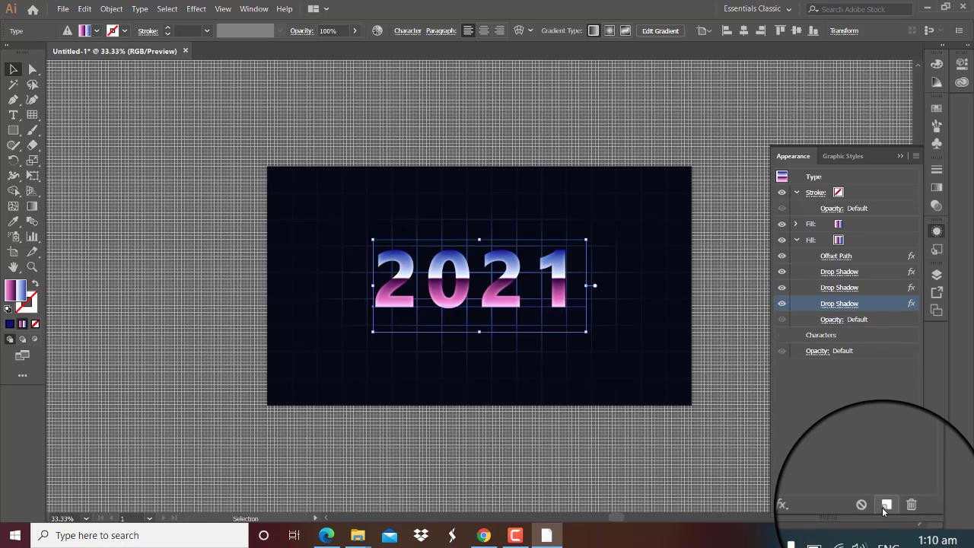
click(840, 303)
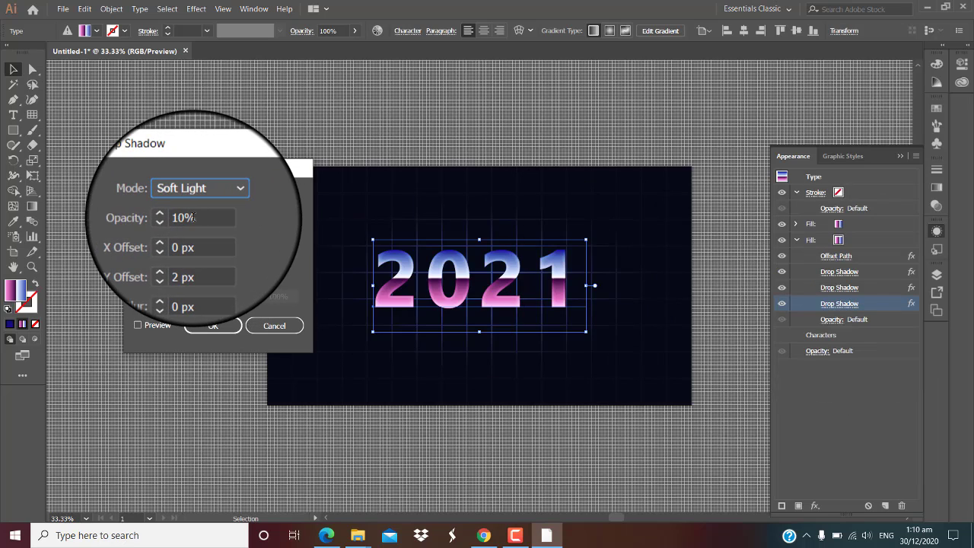
click(188, 218)
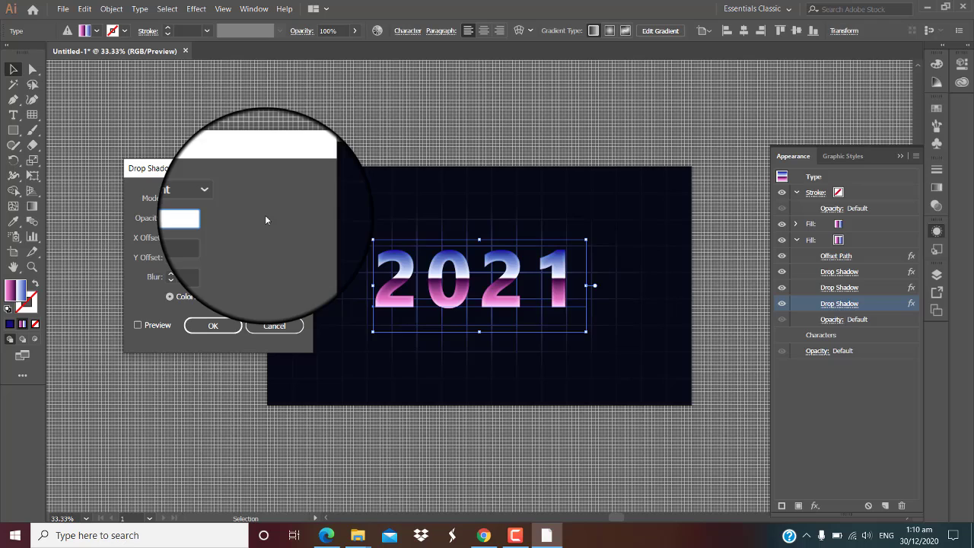
text(5)
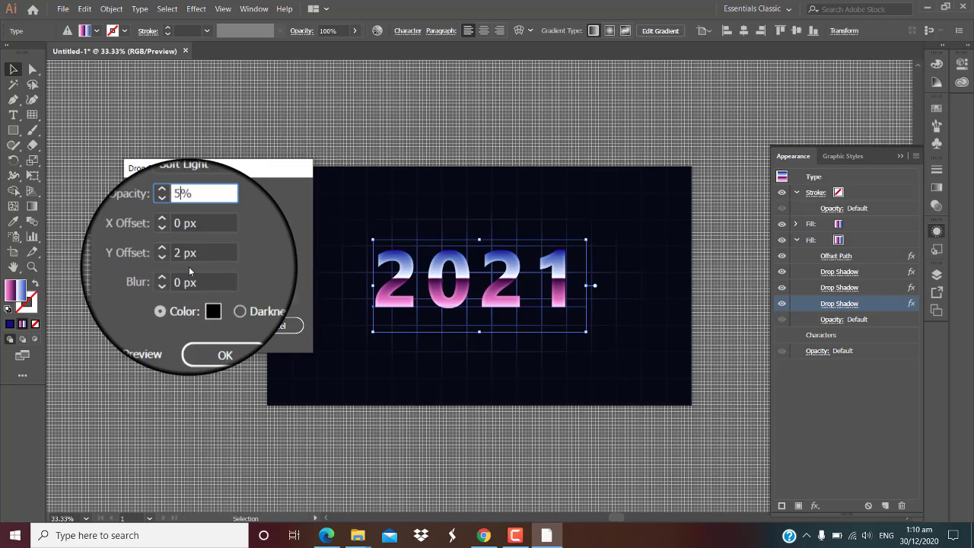
key(Tab)
key(Tab)
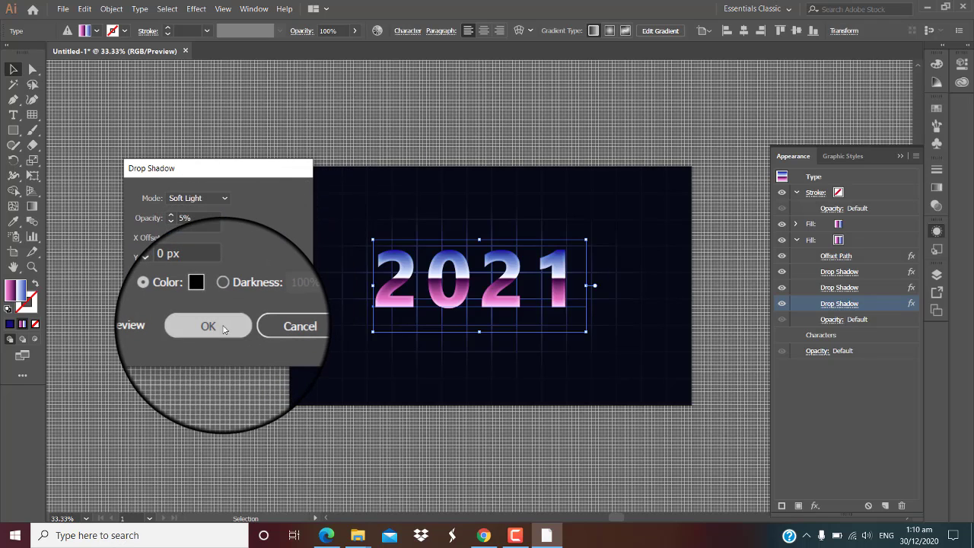
click(222, 326)
Add a fourth drop shadow copy with 30% opacity and 1 px offset.
click(842, 319)
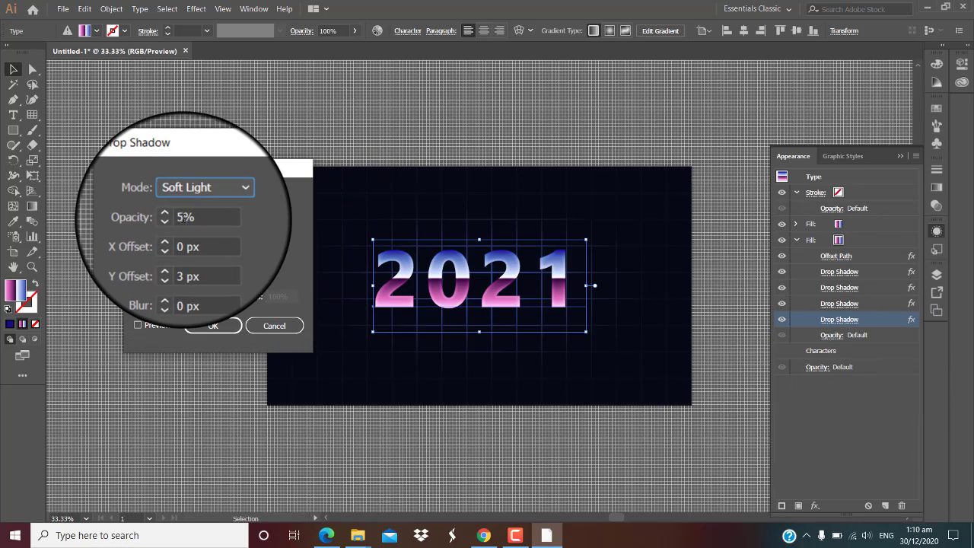
text(30)
double_click(186, 257)
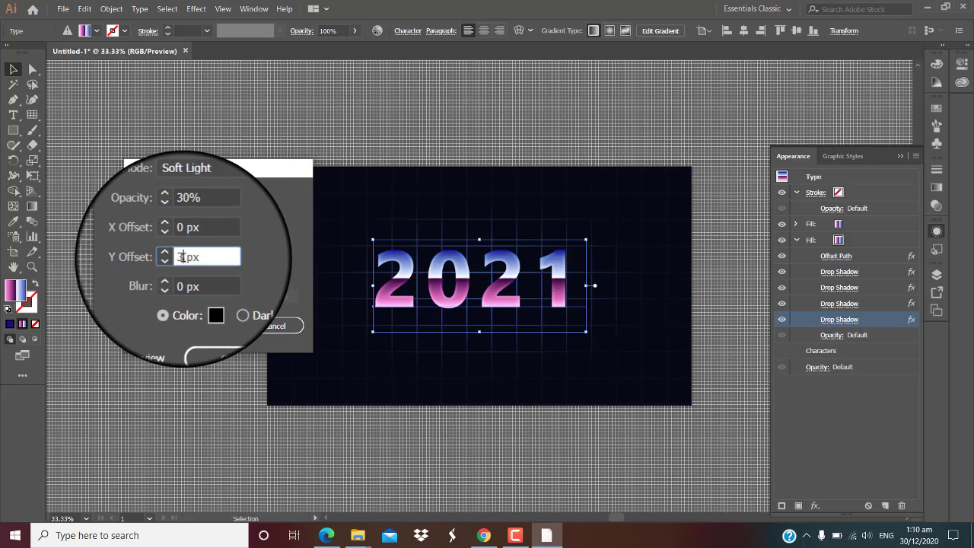
key(BackSpace)
click(172, 276)
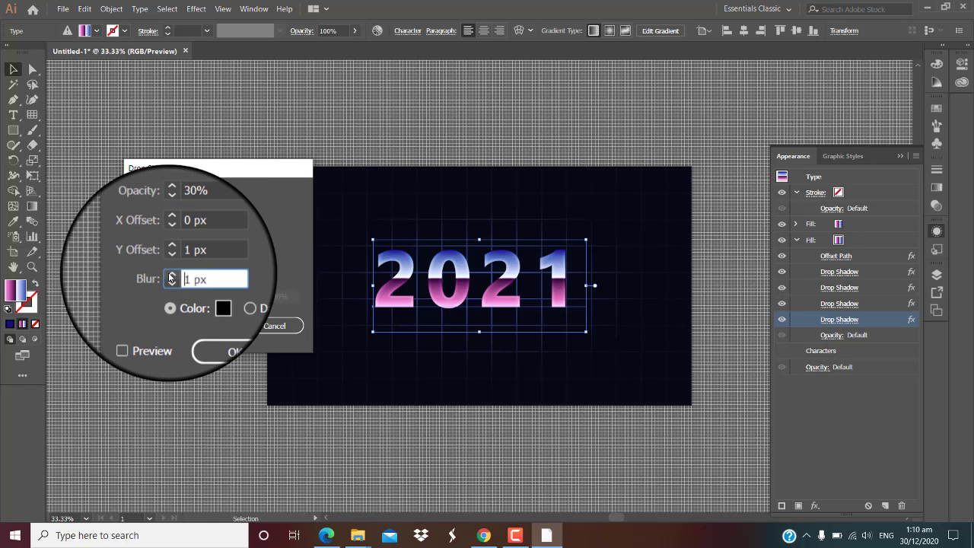
click(216, 326)
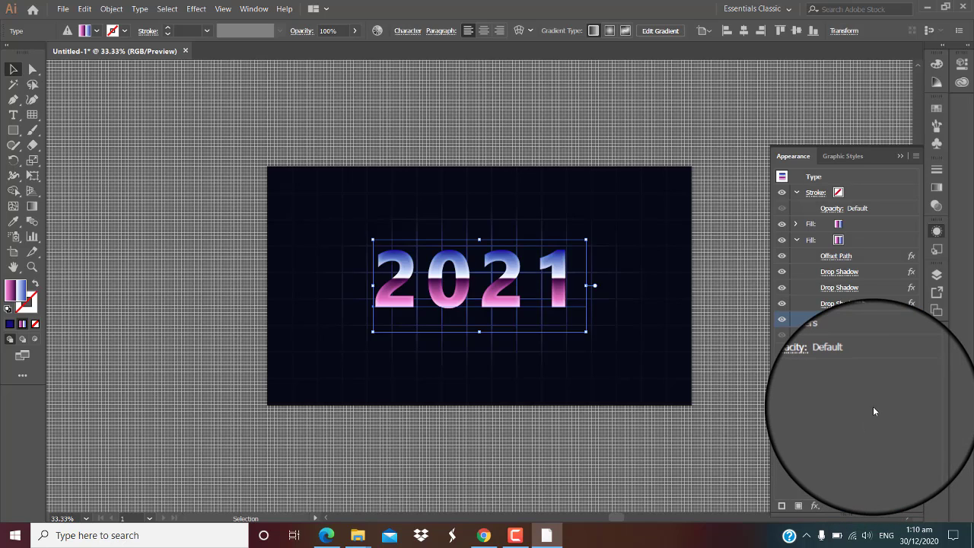
key(ctrl+=)
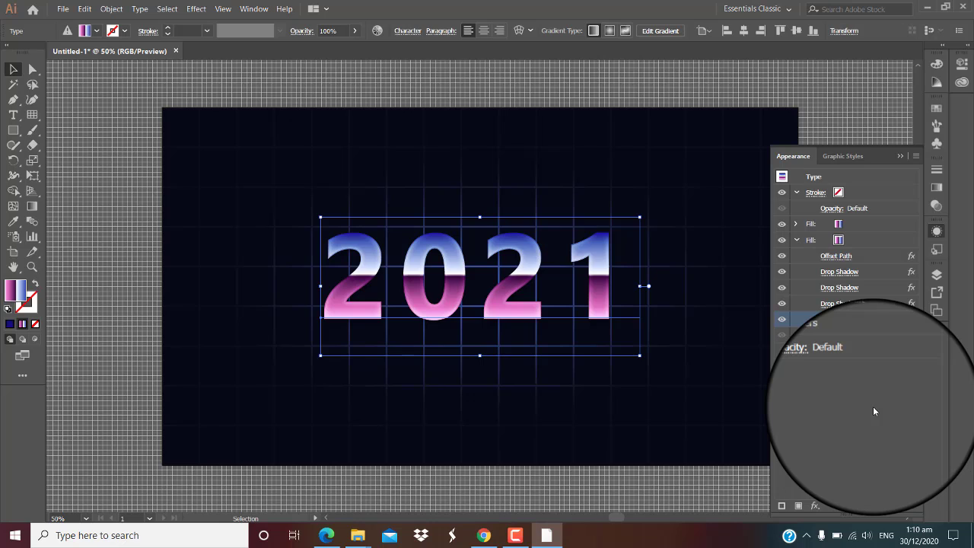
Add a new fill, move it to the middle of the stack, and set it to 30% Color Burn.
click(797, 508)
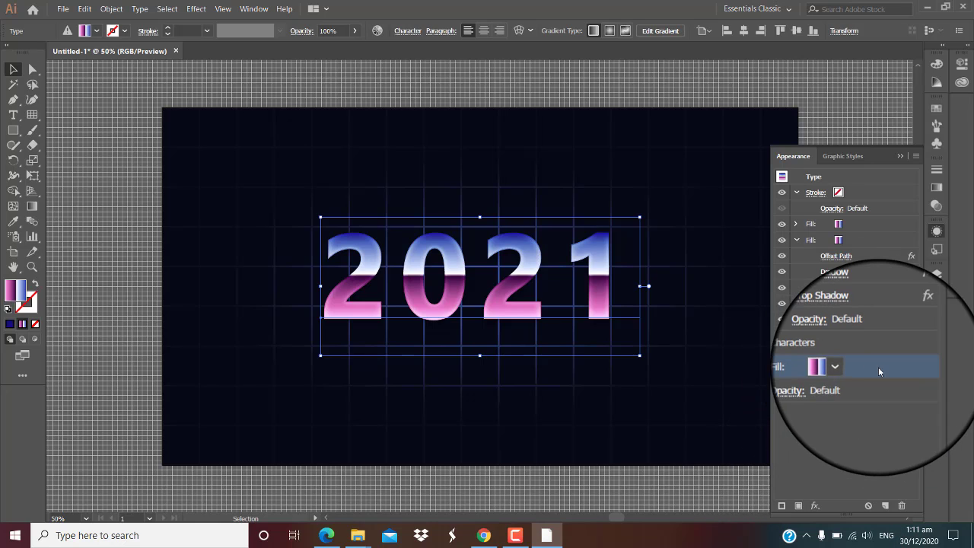
drag(879, 367, 860, 229)
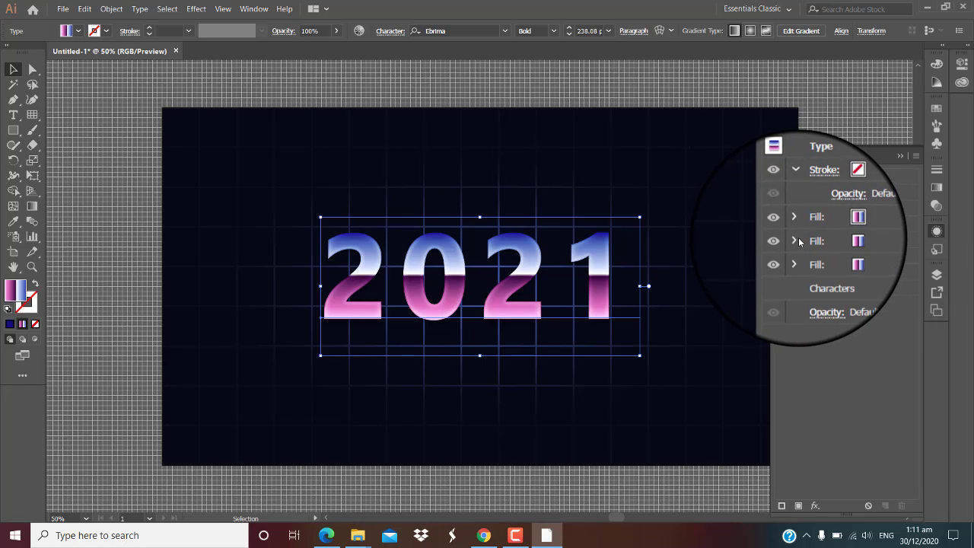
click(798, 242)
click(818, 263)
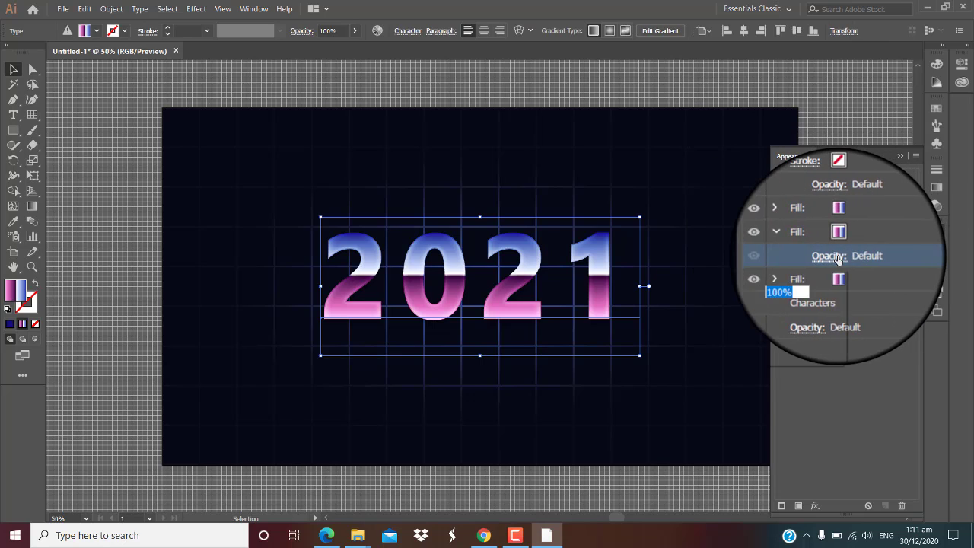
text(30)
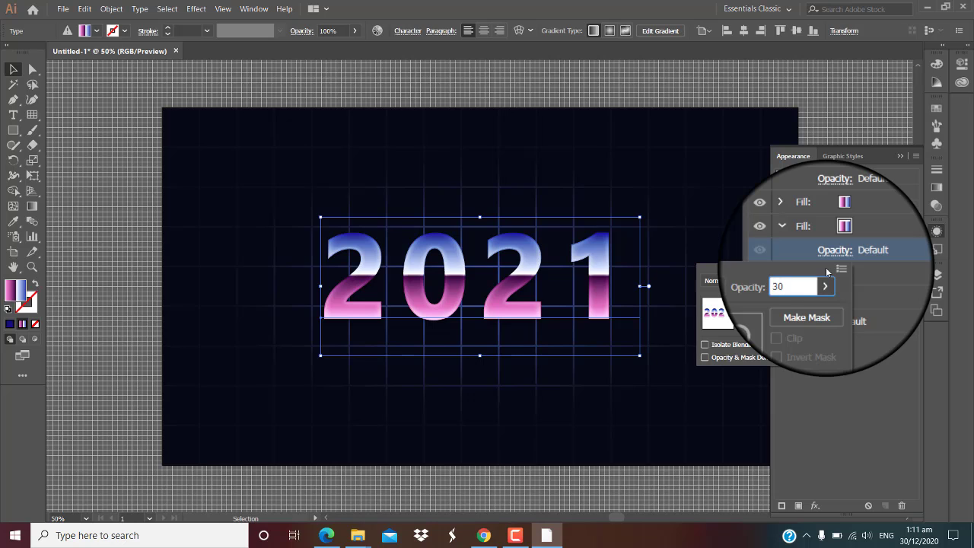
click(729, 280)
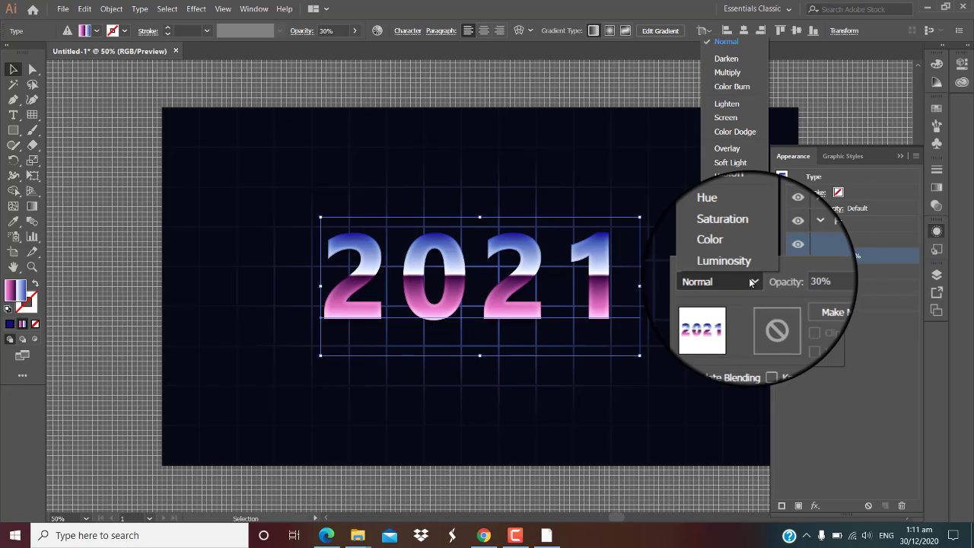
click(735, 85)
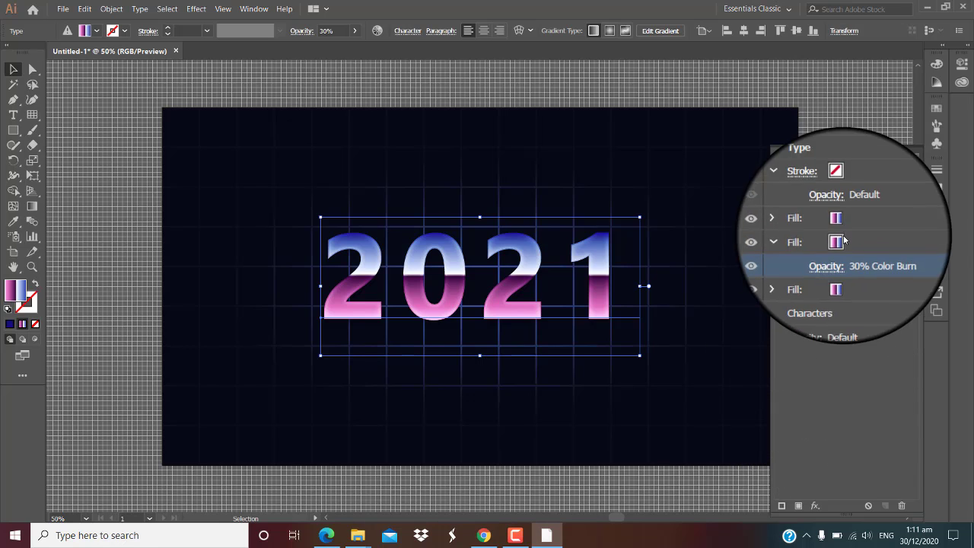
Make the fill's gradient black at the right stop and 30% opacity at the left stop.
click(937, 188)
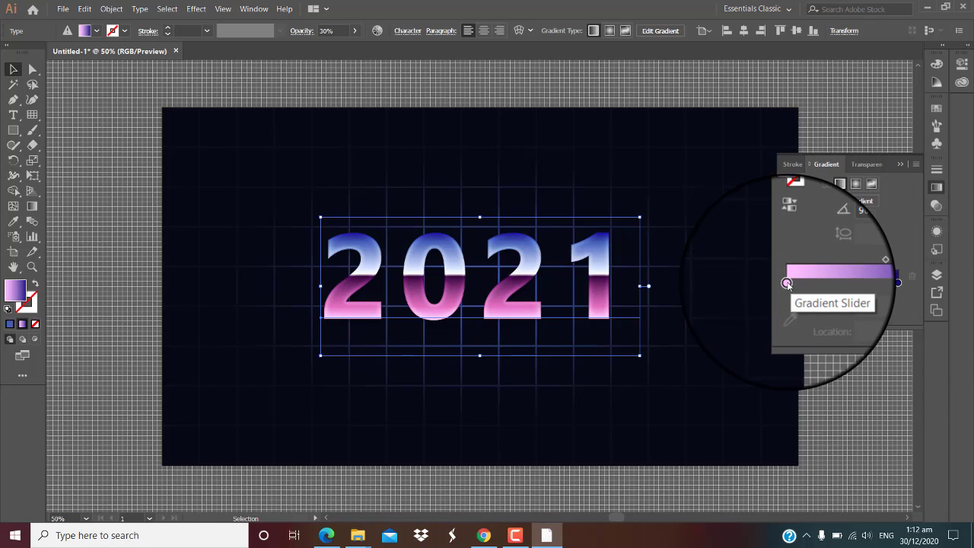
double_click(787, 283)
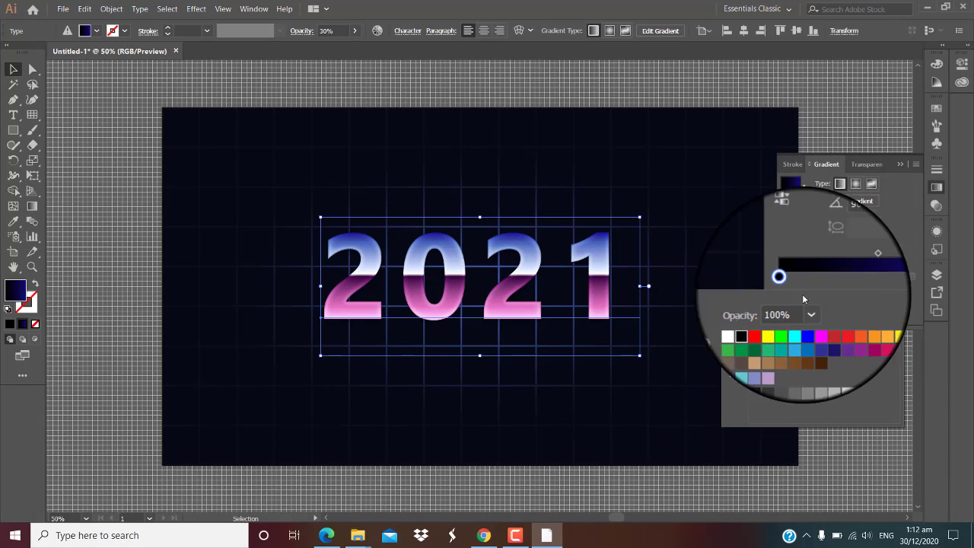
click(898, 295)
double_click(898, 296)
click(762, 322)
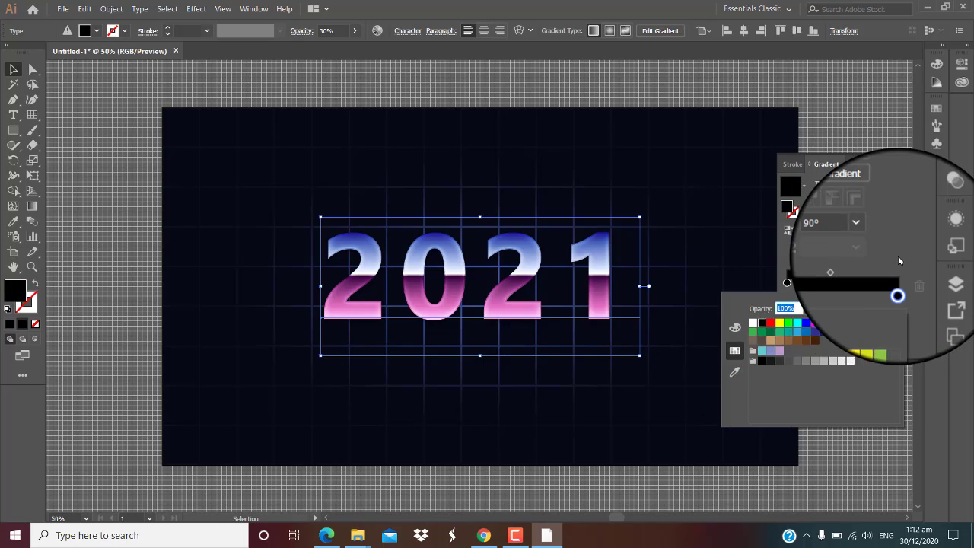
click(899, 256)
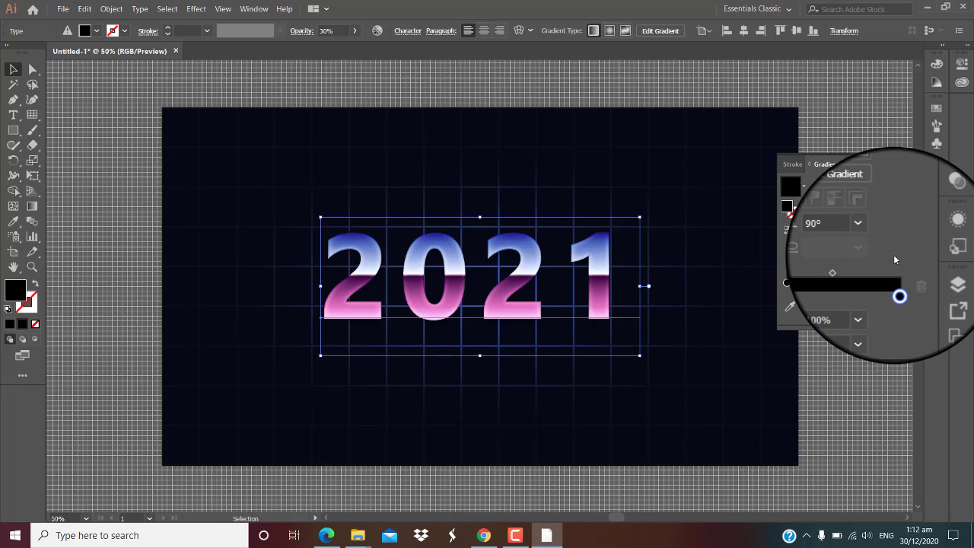
click(786, 283)
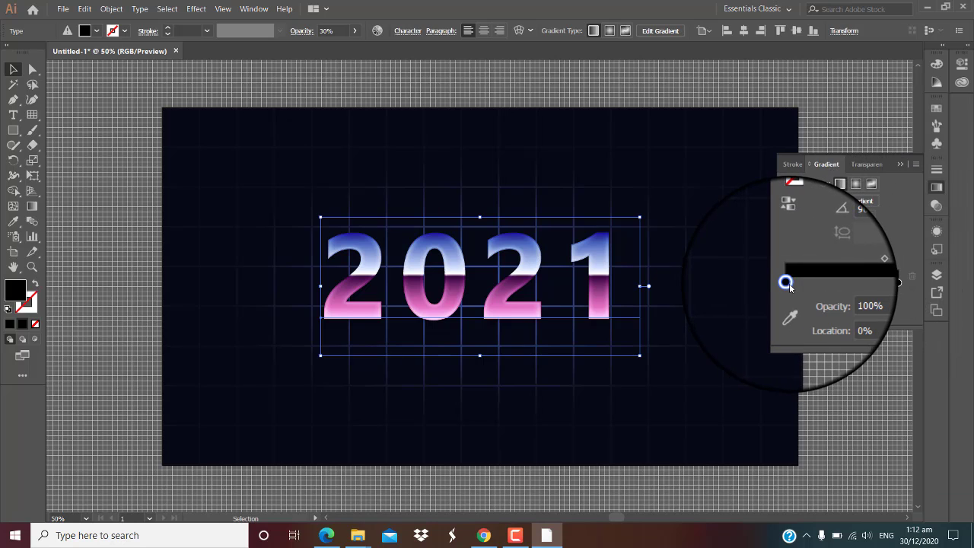
click(868, 298)
click(853, 343)
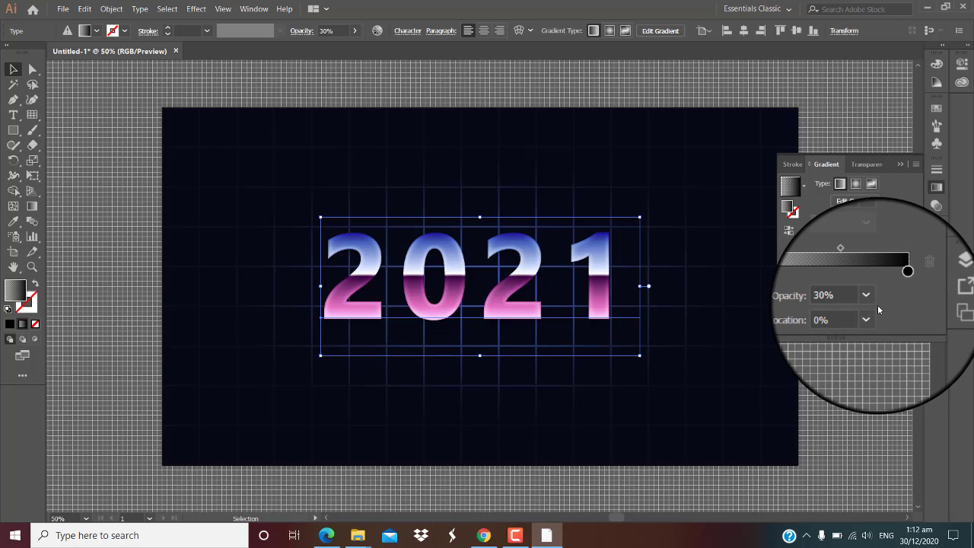
click(934, 231)
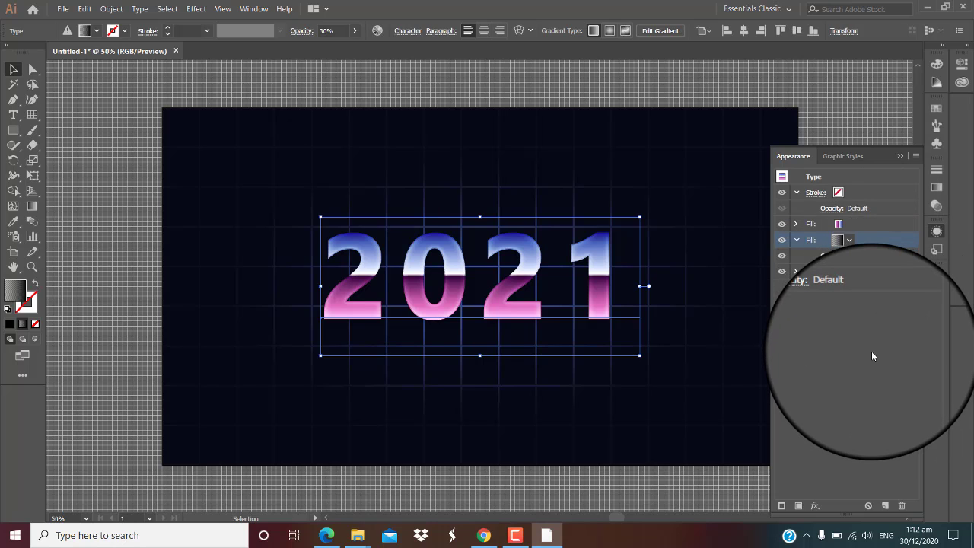
Apply an Offset Path effect to the Color Burn gradient fill.
click(815, 506)
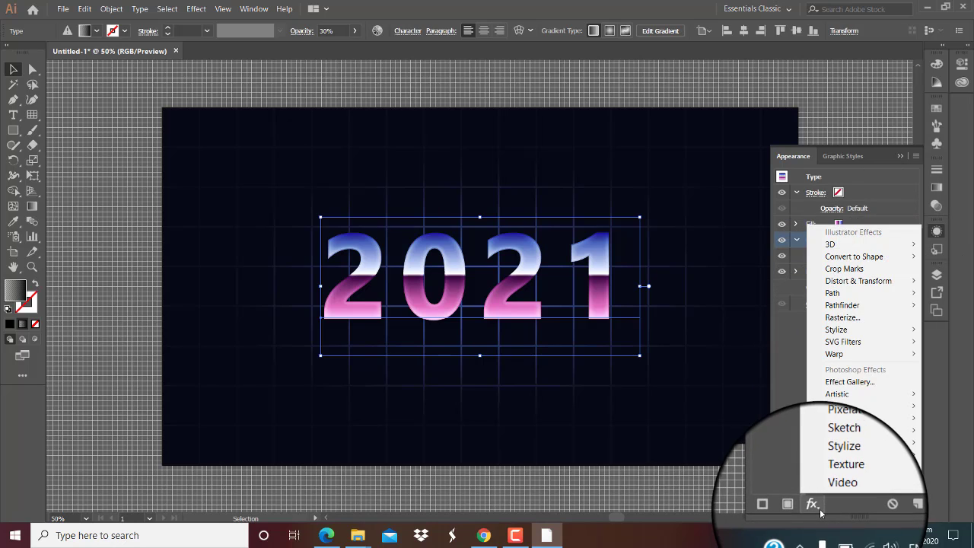
click(784, 293)
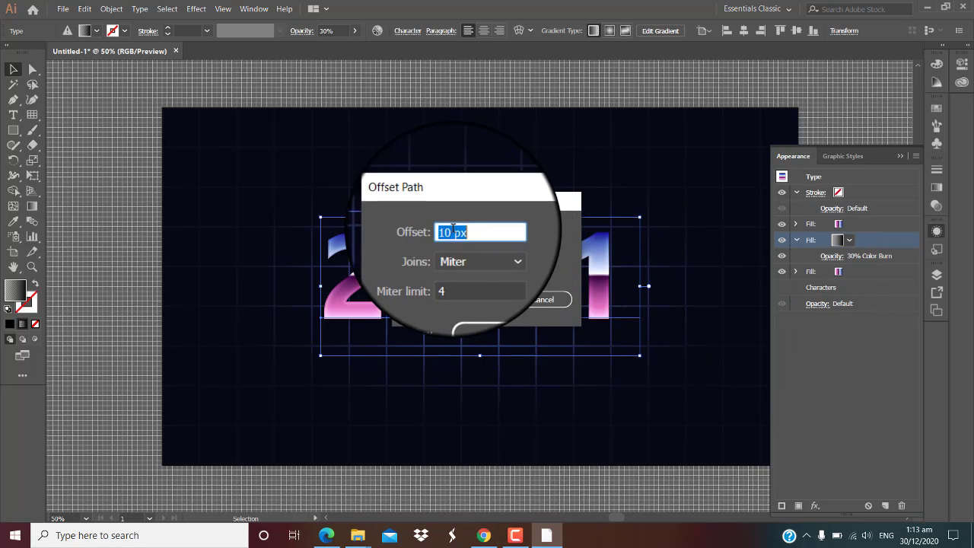
key(BackSpace)
click(487, 304)
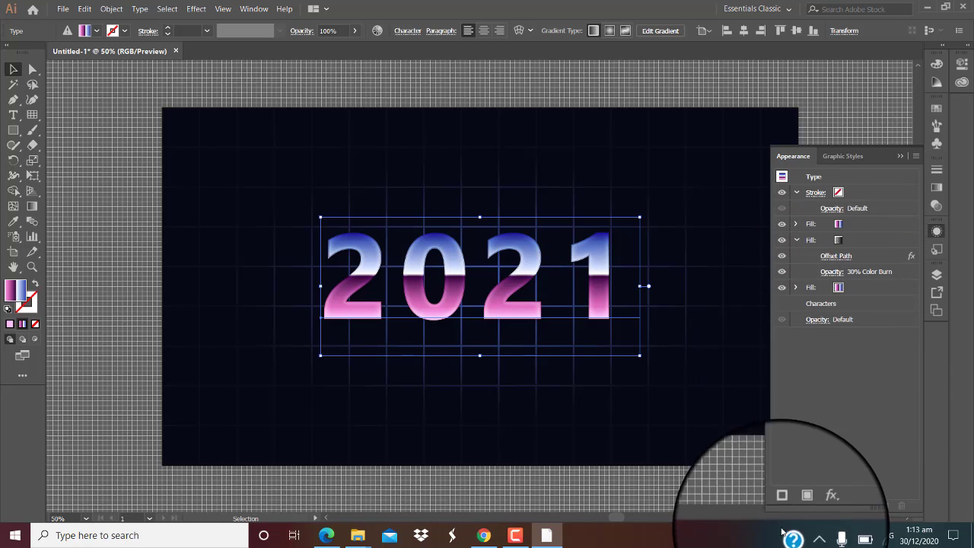
Add another fill to the 2021 text.
click(798, 505)
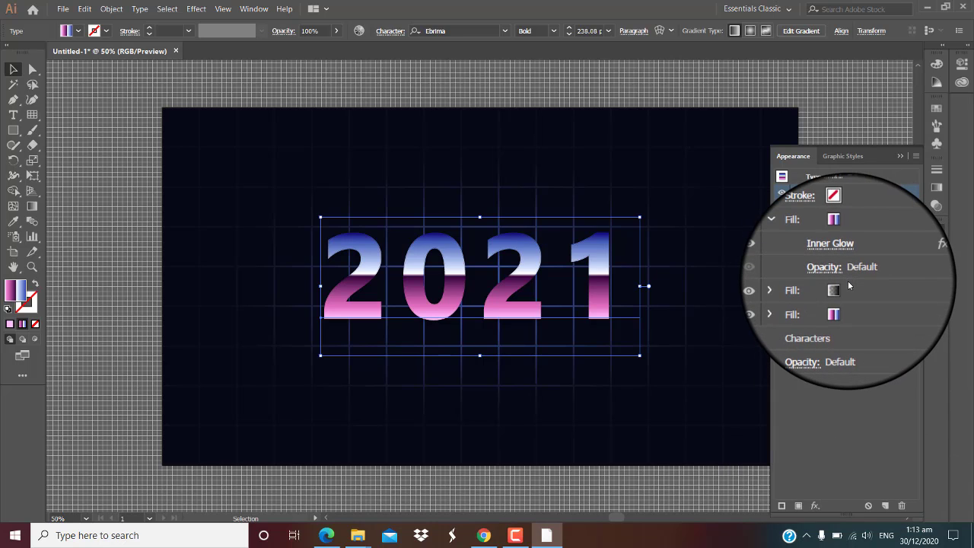
click(849, 194)
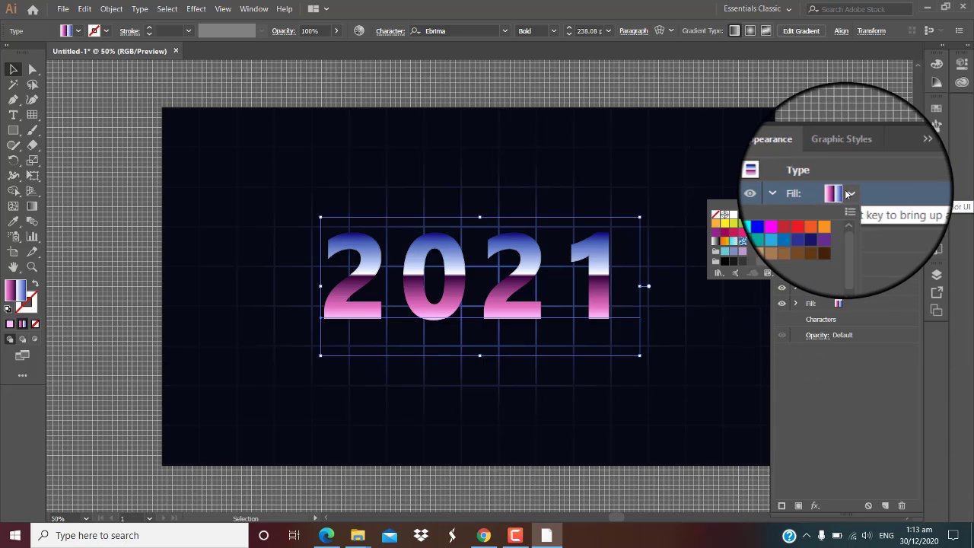
click(868, 201)
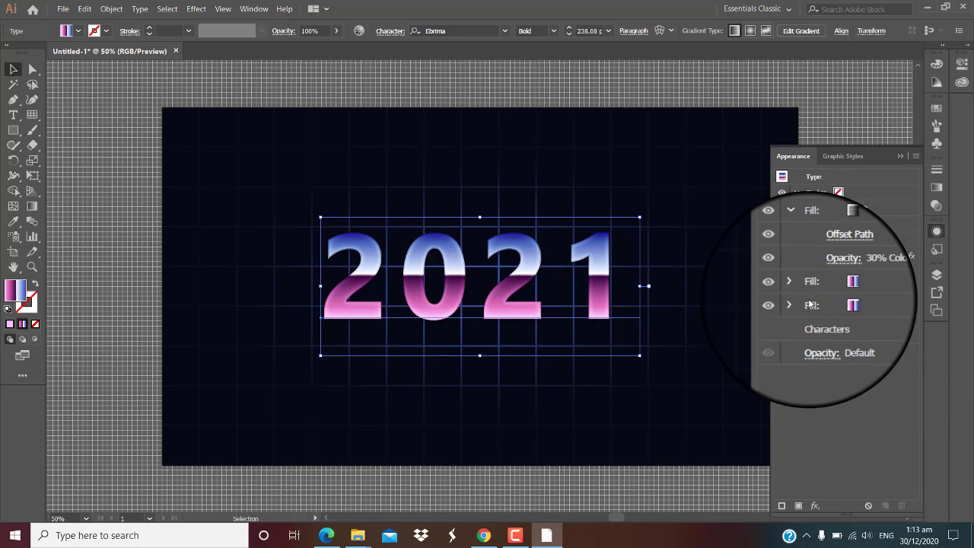
Set the new fill to 30% opacity and pink RGB 251/85/195 (FB55C3).
click(830, 320)
text(30)
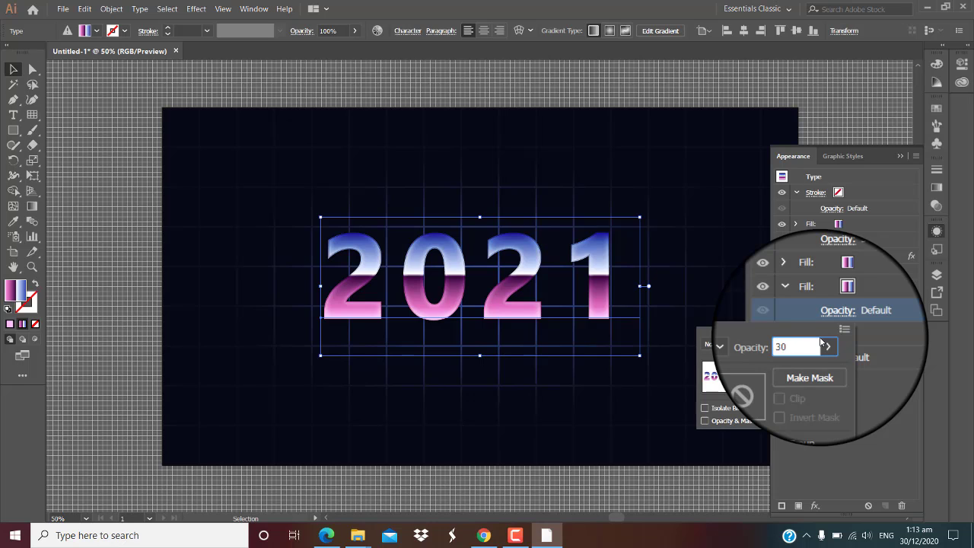
key(Return)
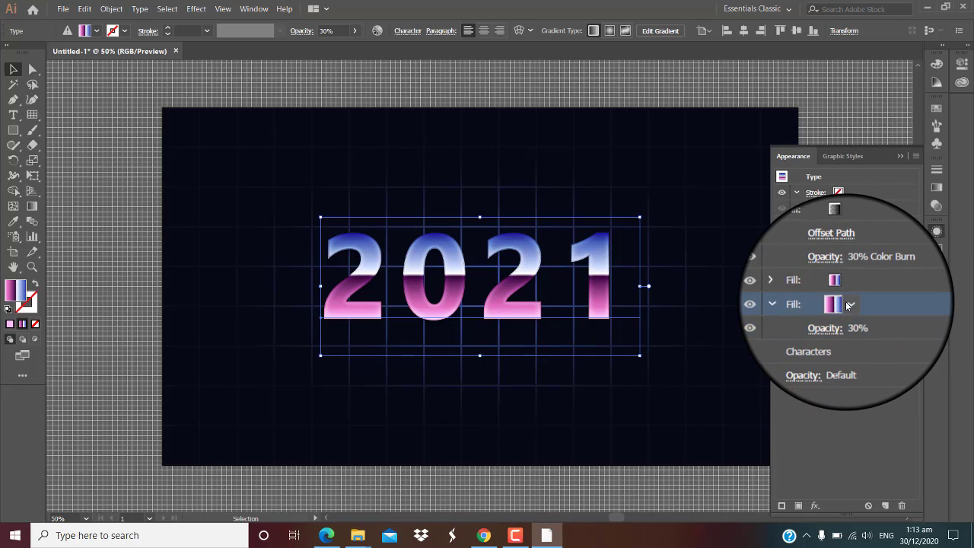
click(874, 292)
click(742, 325)
click(829, 411)
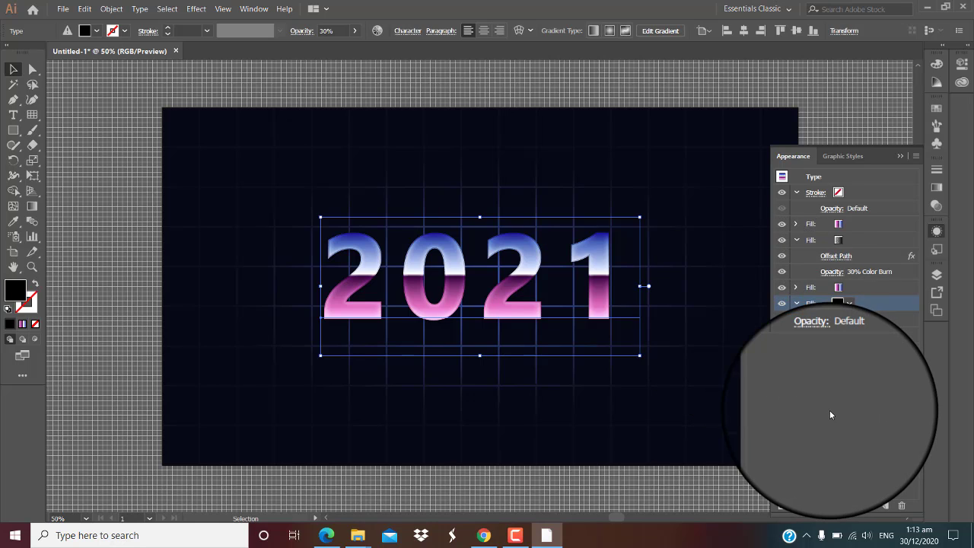
double_click(15, 289)
click(560, 293)
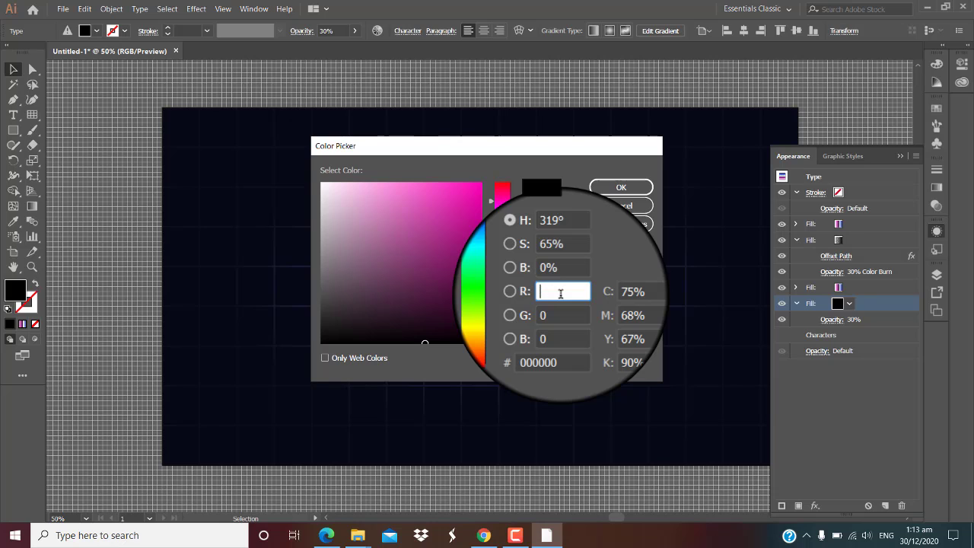
text(251)
click(555, 307)
key(BackSpace)
text(85)
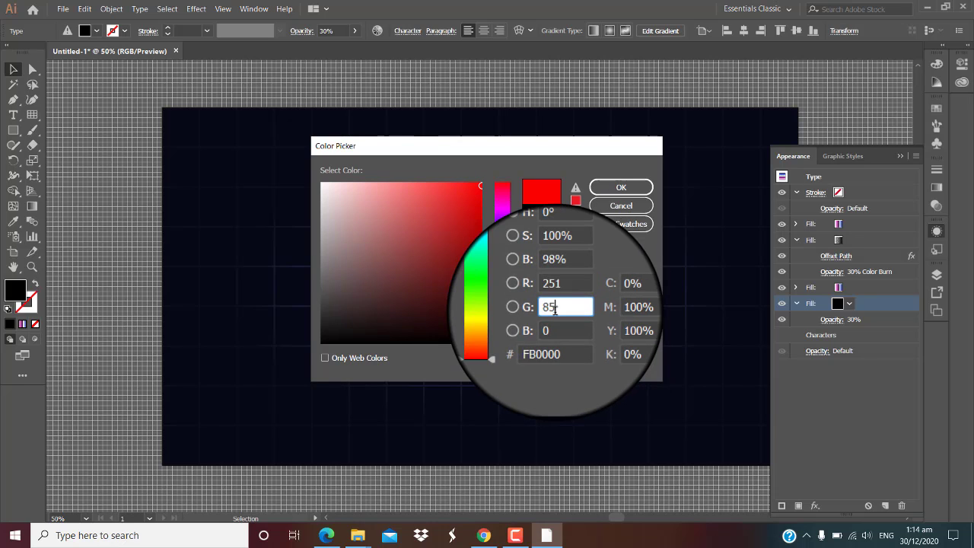
click(552, 323)
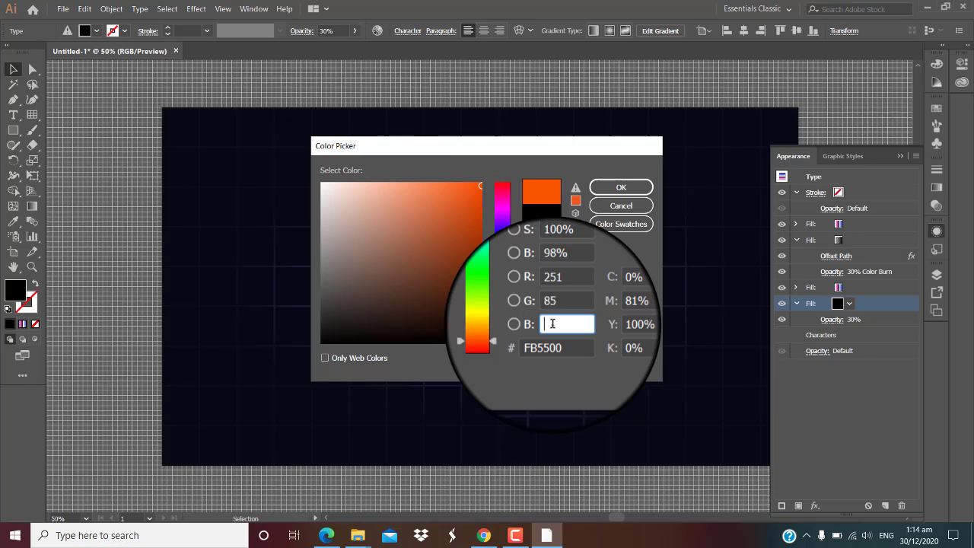
text(195)
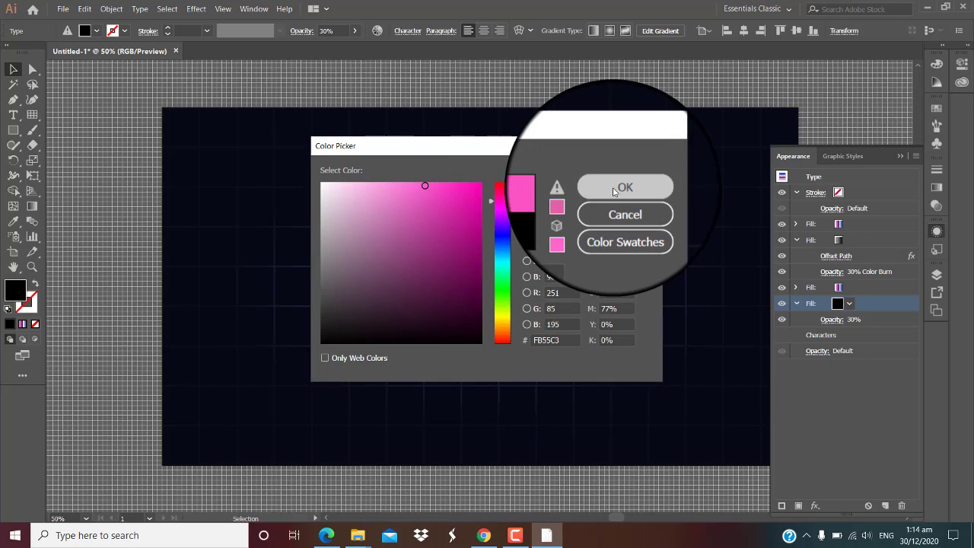
click(613, 190)
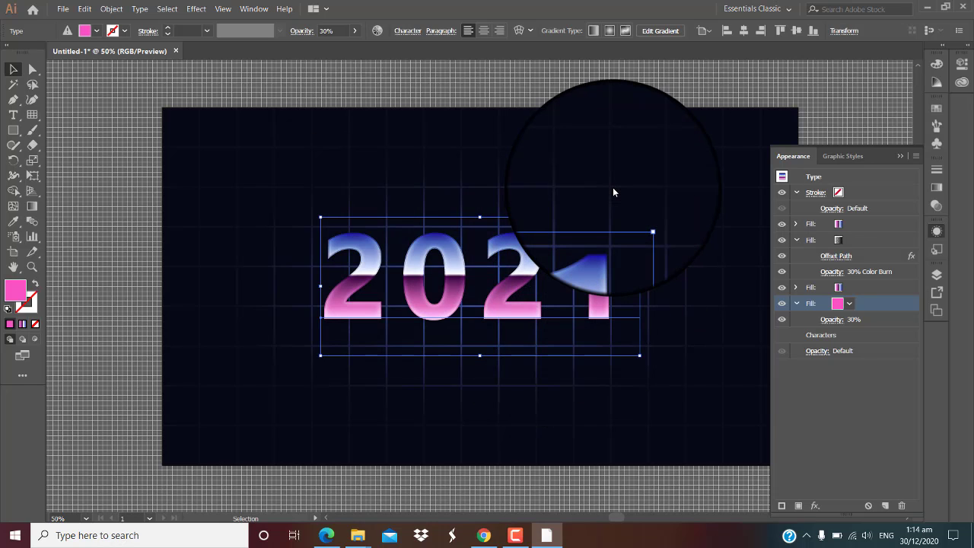
Add Offset Path and a radius-30 Gaussian Blur to the pink fill.
click(815, 505)
mouse_move(824, 300)
click(761, 294)
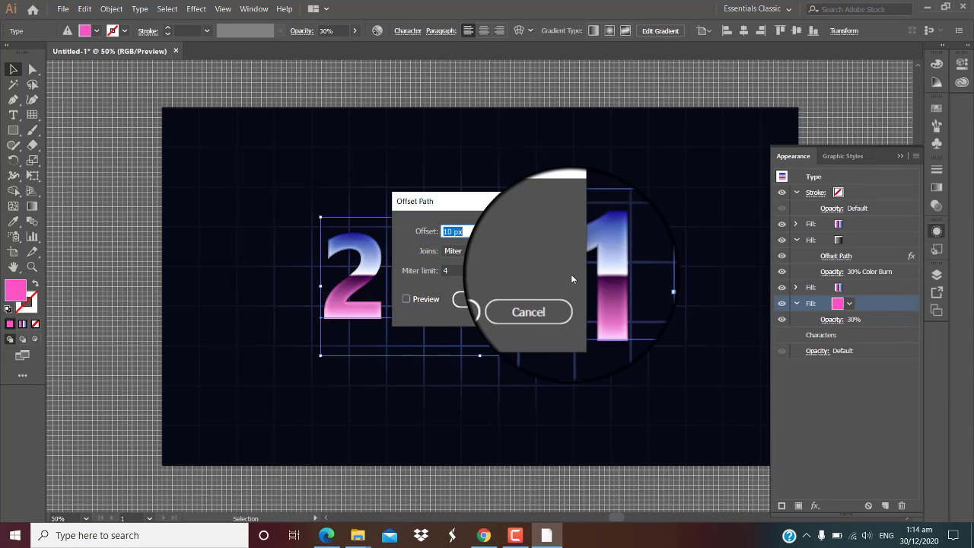
click(489, 302)
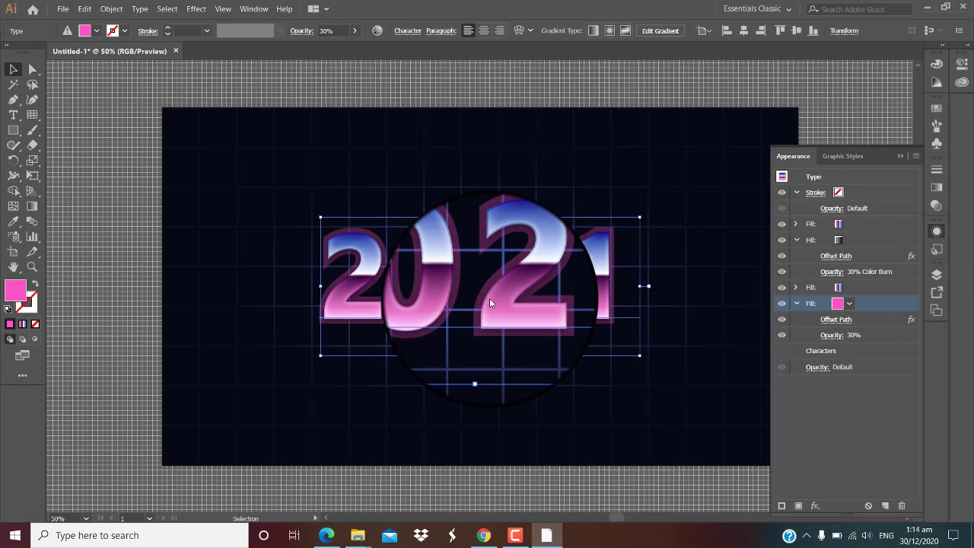
click(815, 506)
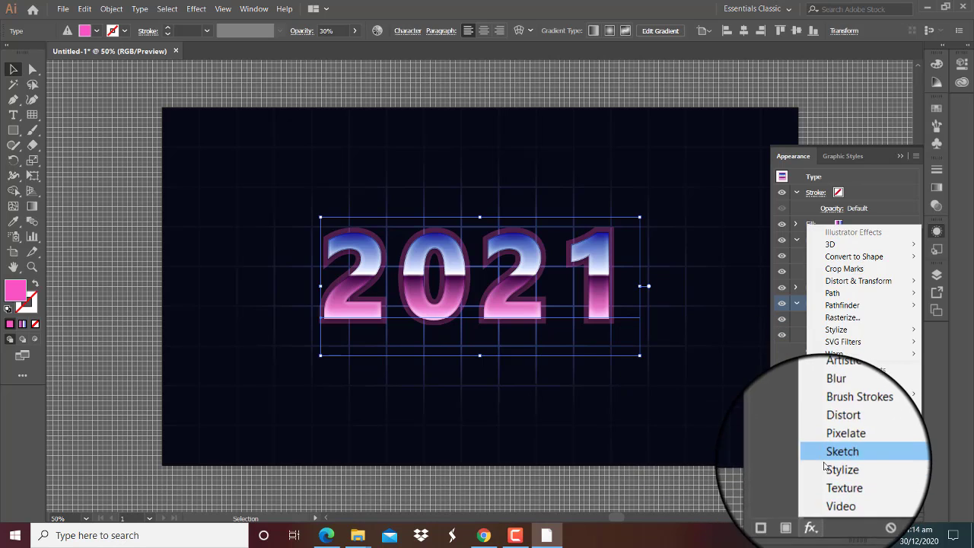
click(749, 402)
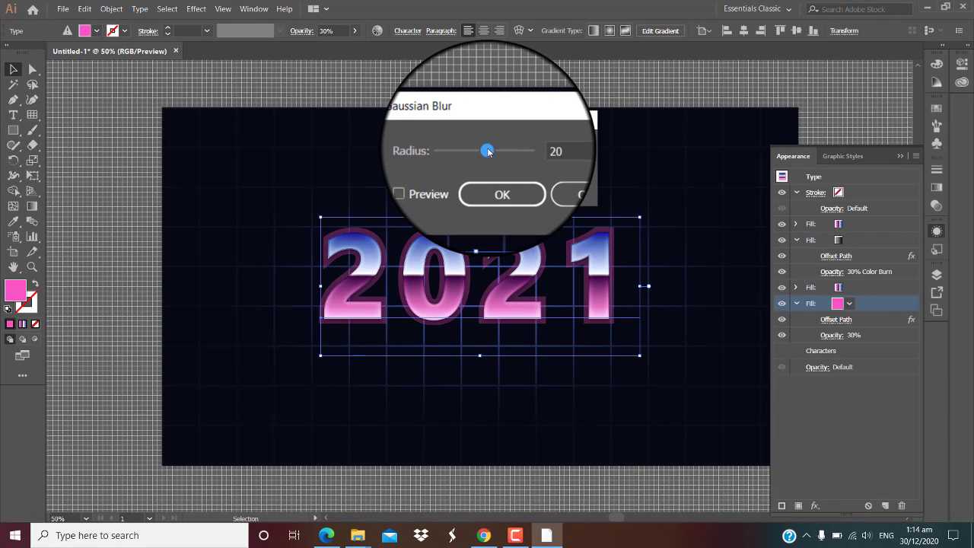
drag(488, 151, 489, 152)
click(550, 150)
text(30)
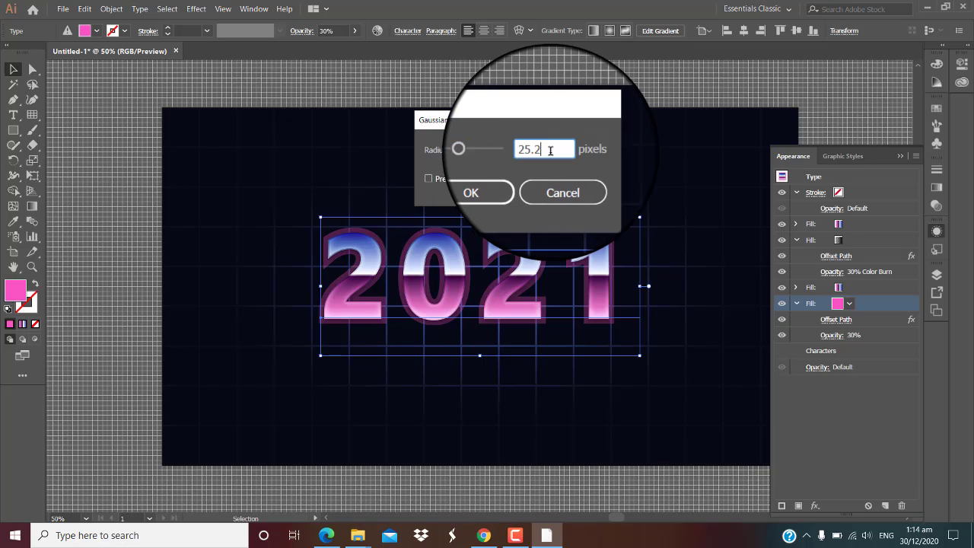
click(513, 180)
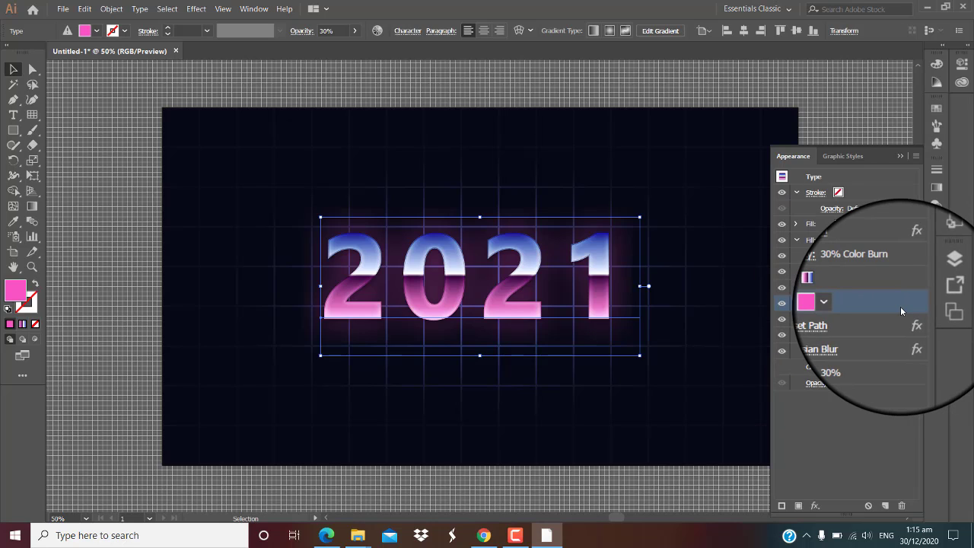
Give the 2021 text a white 3 pt stroke from the control bar.
click(96, 30)
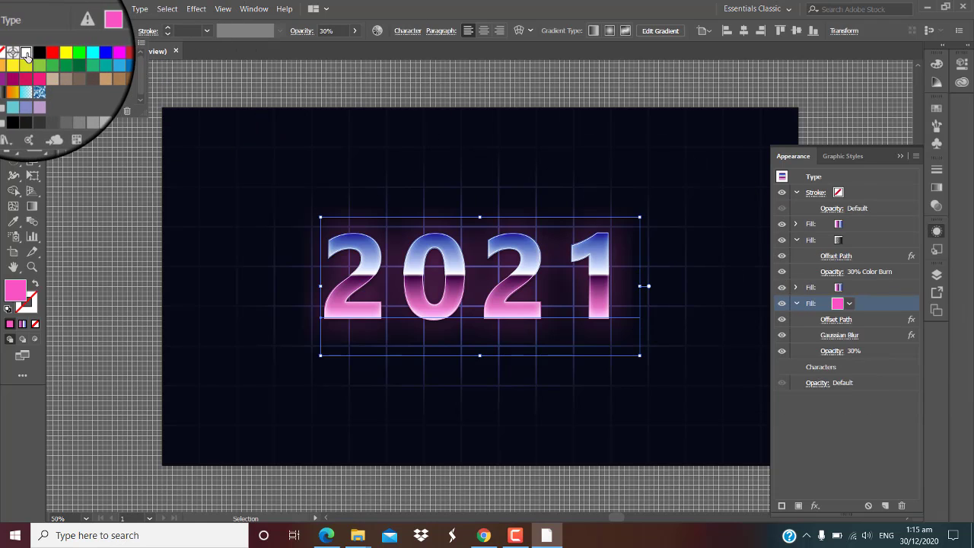
click(27, 54)
click(168, 26)
click(168, 26)
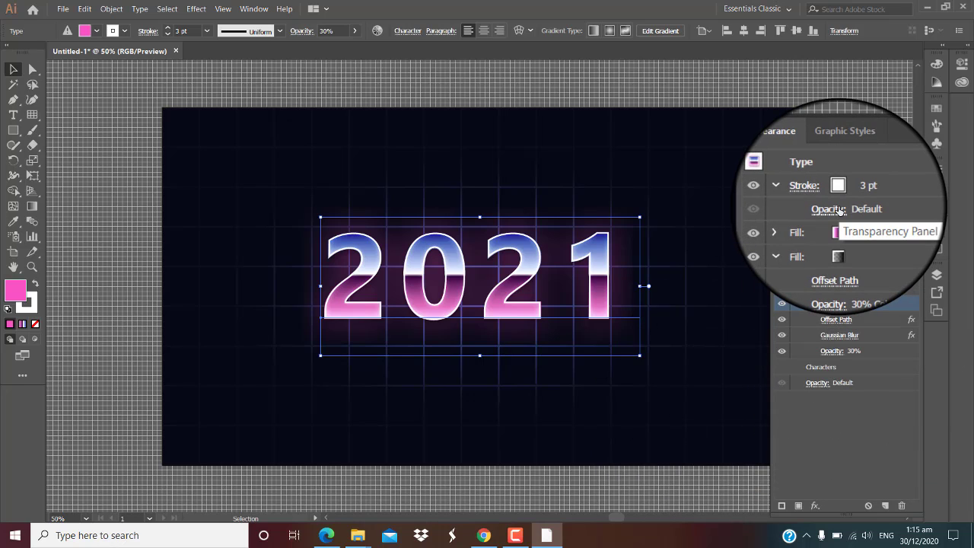
Set the 3 pt stroke to 50% opacity with Overlay blending.
click(839, 211)
text(50)
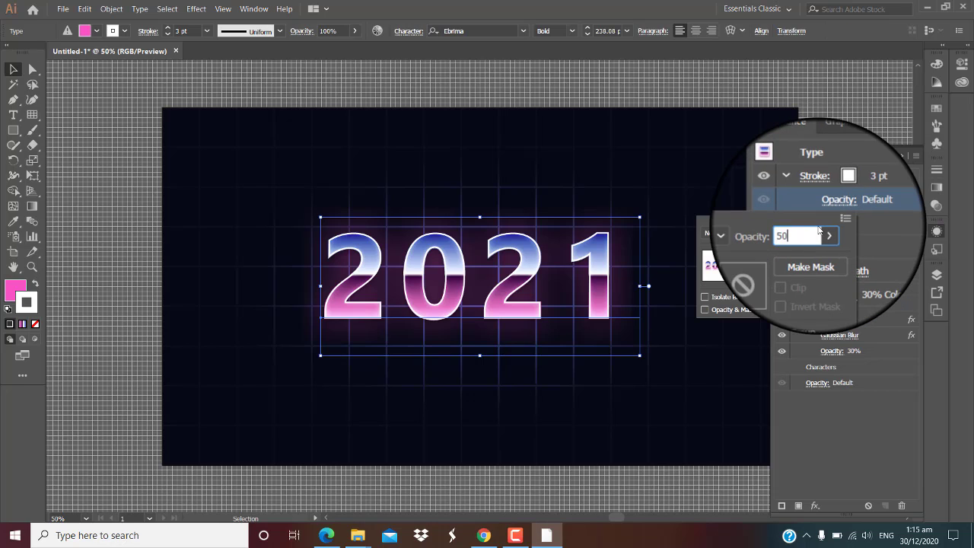
click(749, 232)
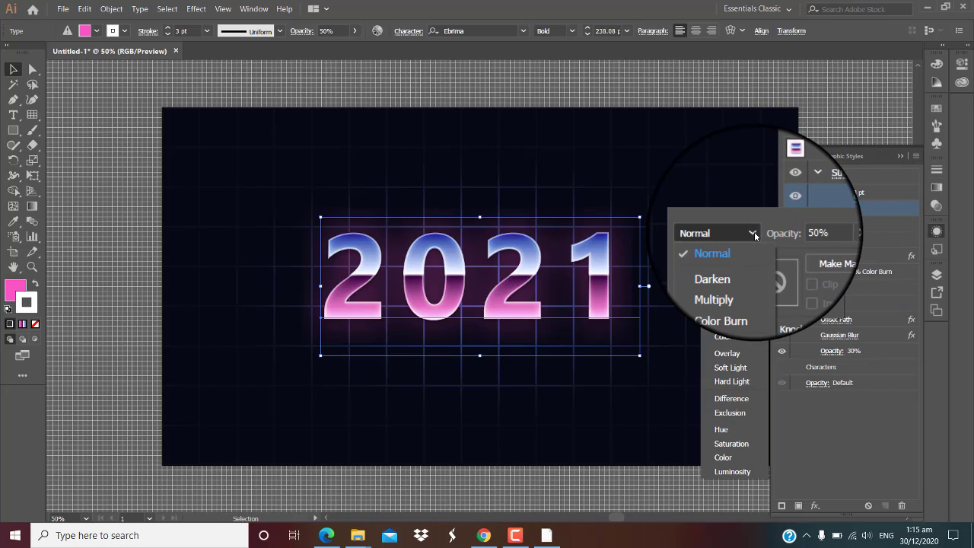
click(736, 354)
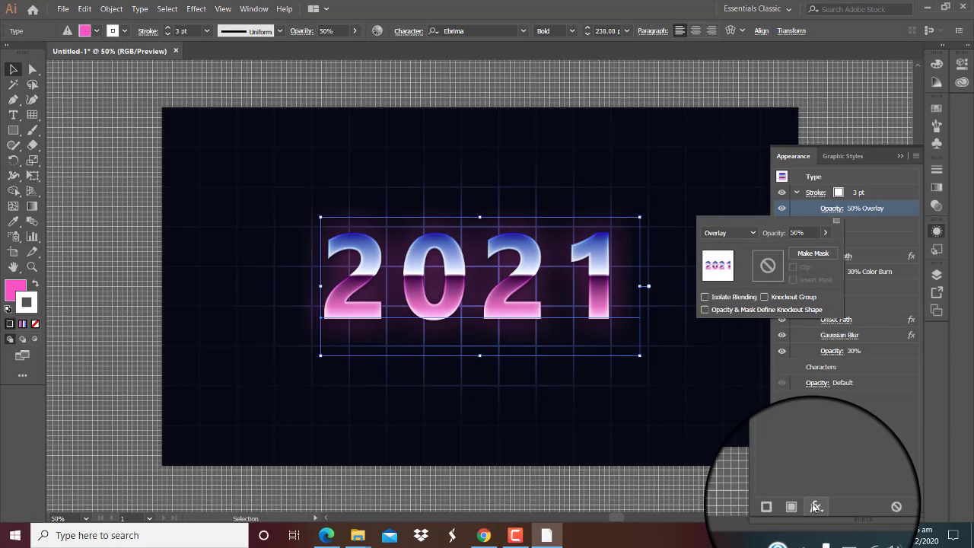
Apply Offset Path to the stroke and add a second stroke above it.
click(814, 506)
mouse_move(850, 292)
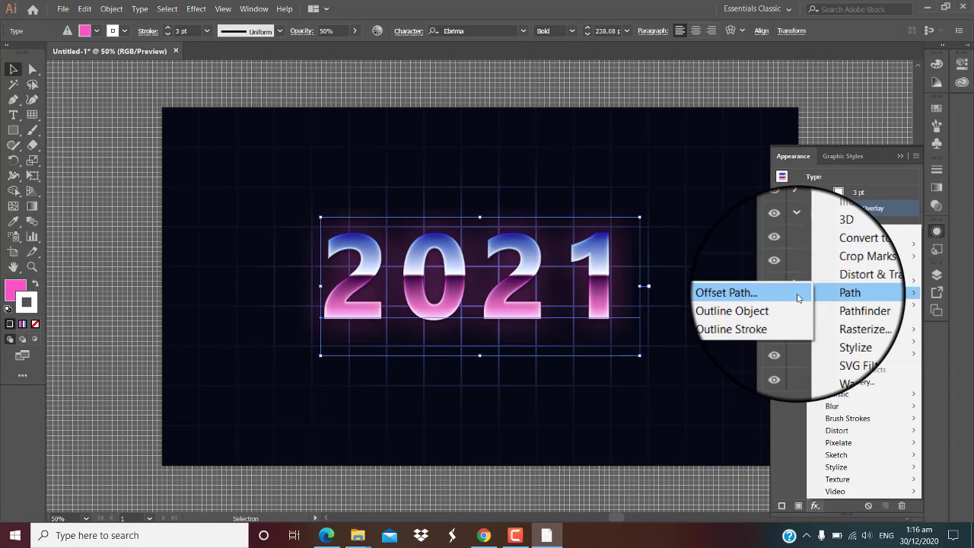
click(793, 294)
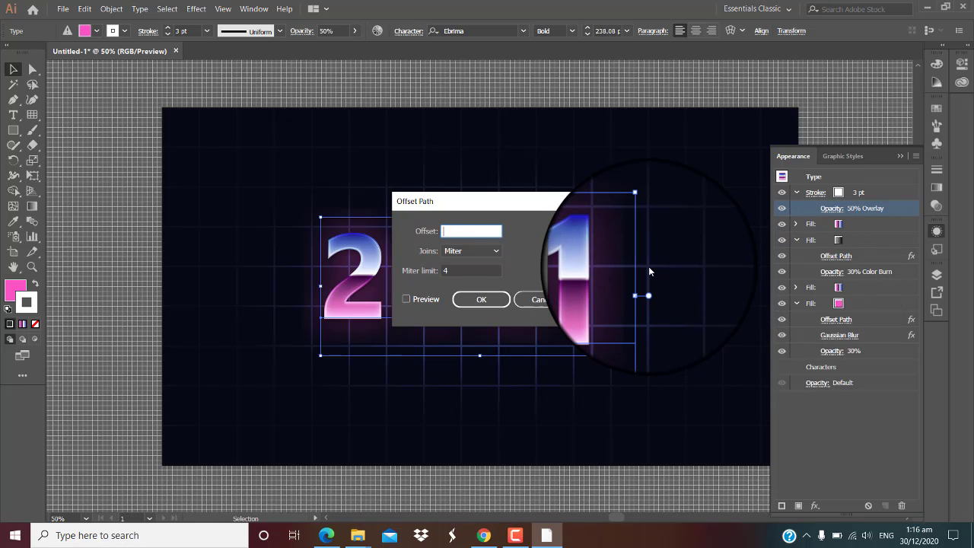
click(481, 299)
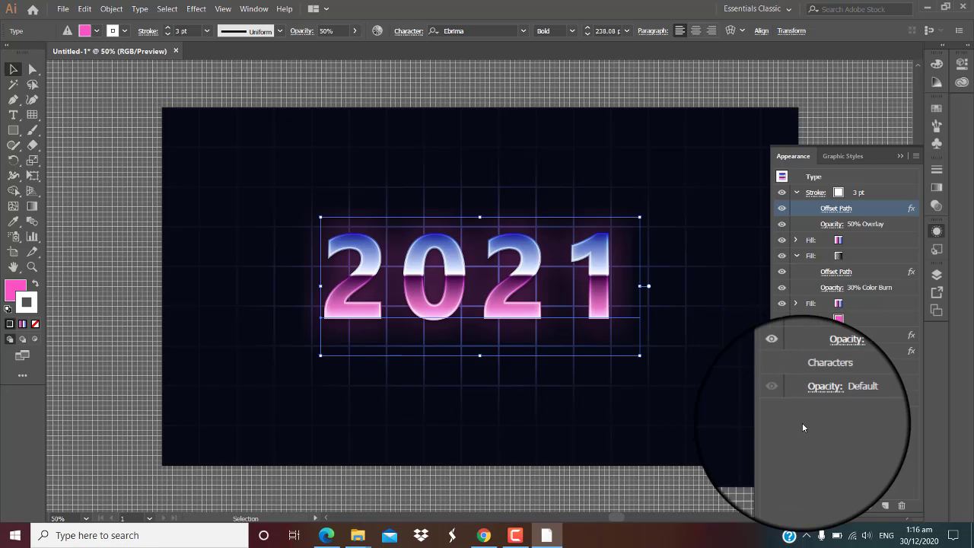
click(781, 506)
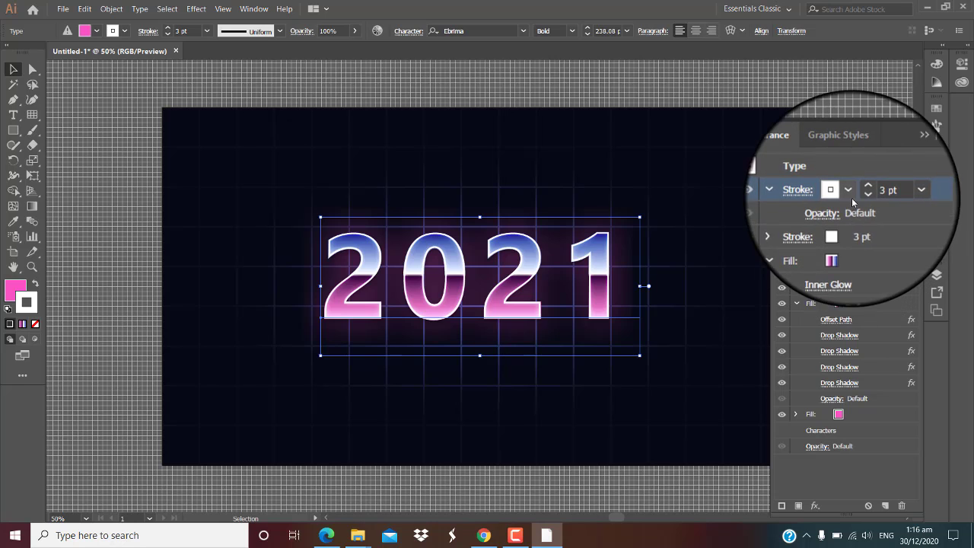
Set the new top stroke to Overlay blending with a 1 pt weight.
click(846, 209)
click(730, 229)
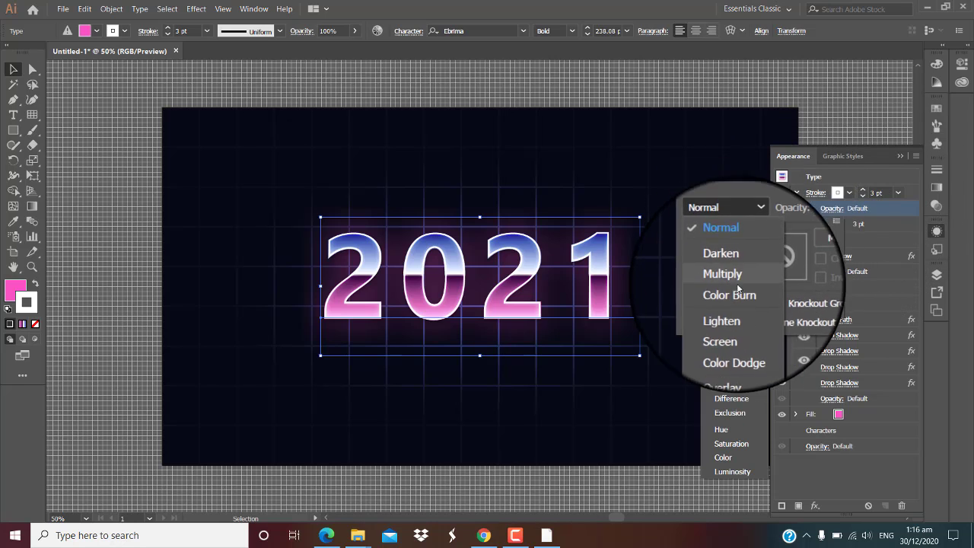
click(727, 348)
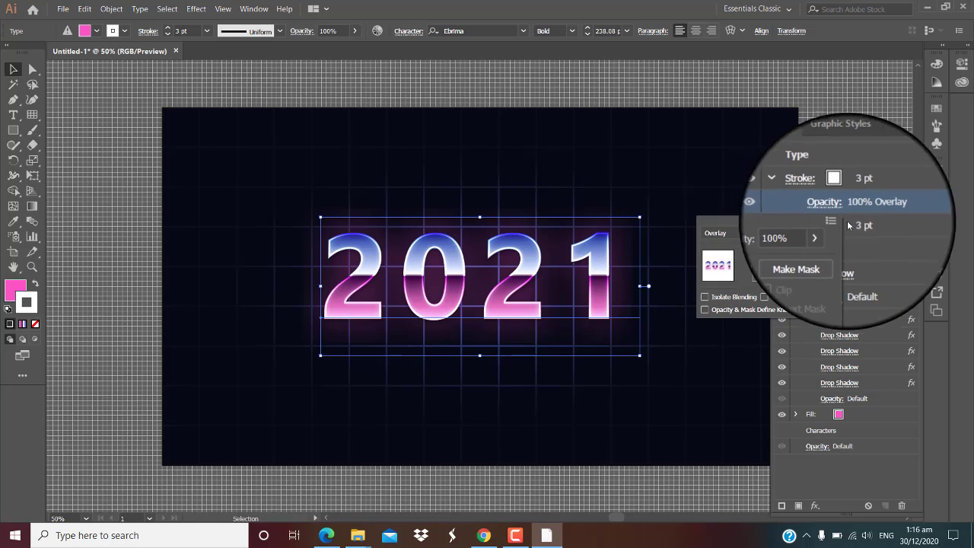
click(860, 193)
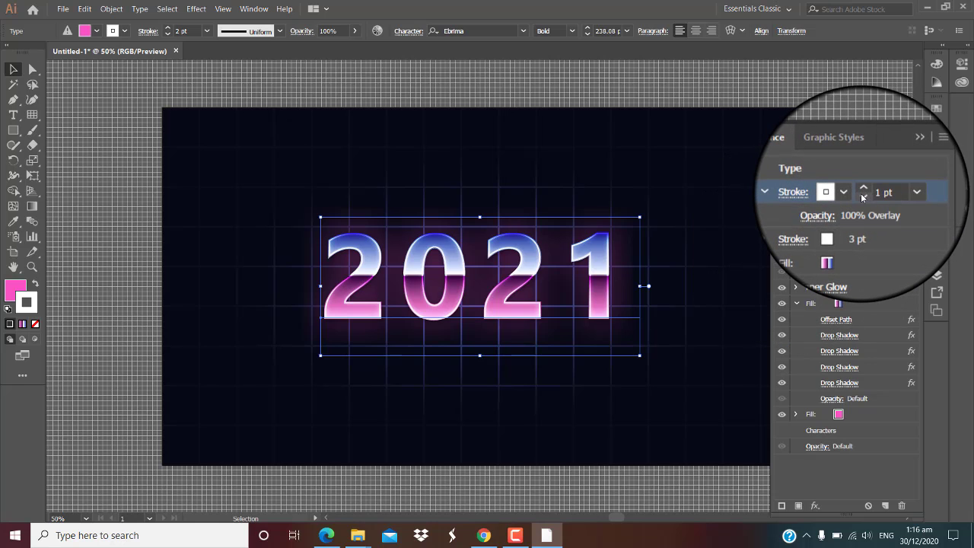
text(1)
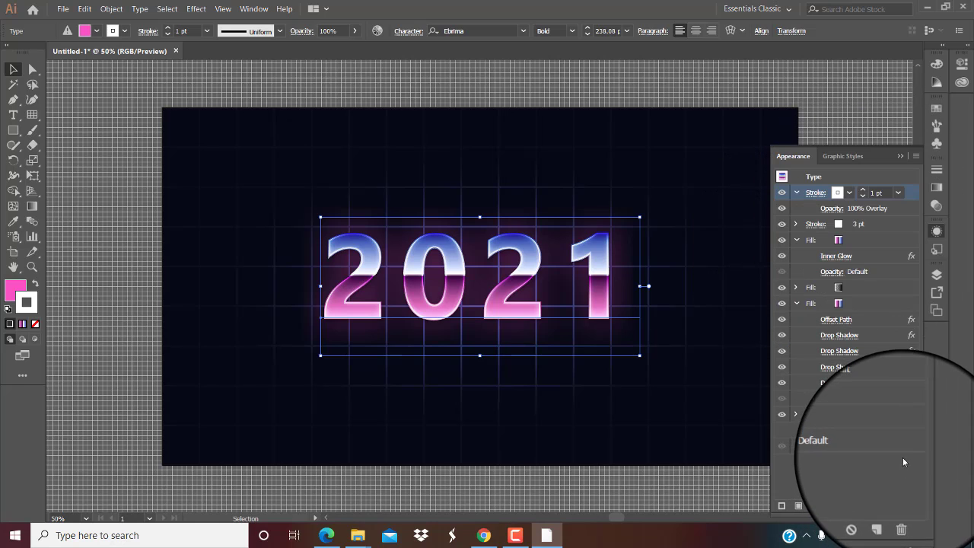
click(936, 186)
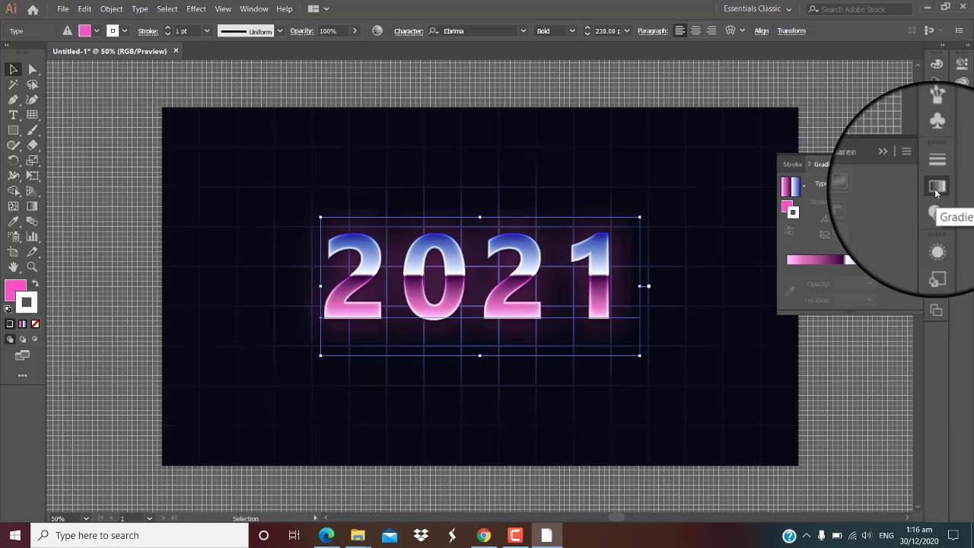
Give the top stroke a two-stop linear gradient with its left stop white.
click(839, 185)
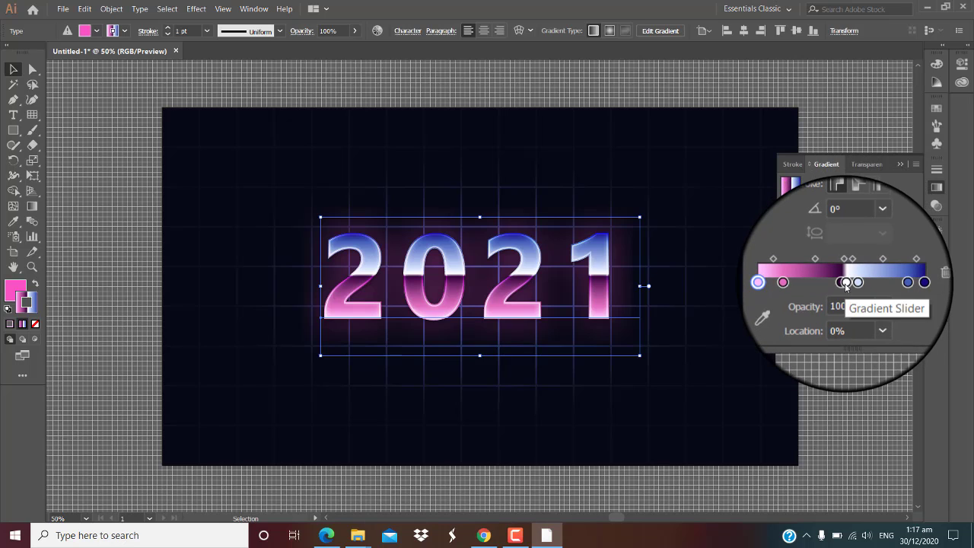
drag(846, 283, 852, 298)
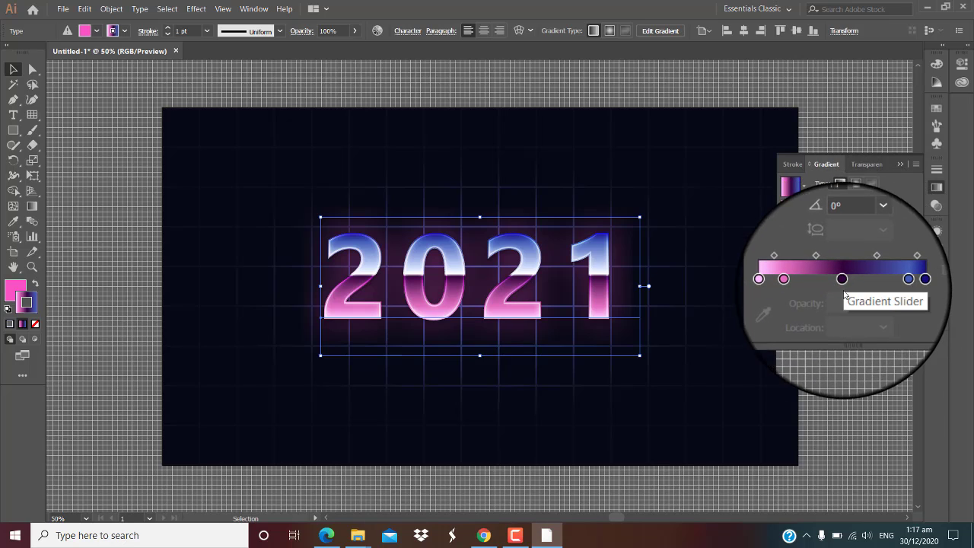
drag(837, 265, 844, 323)
drag(784, 265, 817, 322)
drag(908, 265, 882, 323)
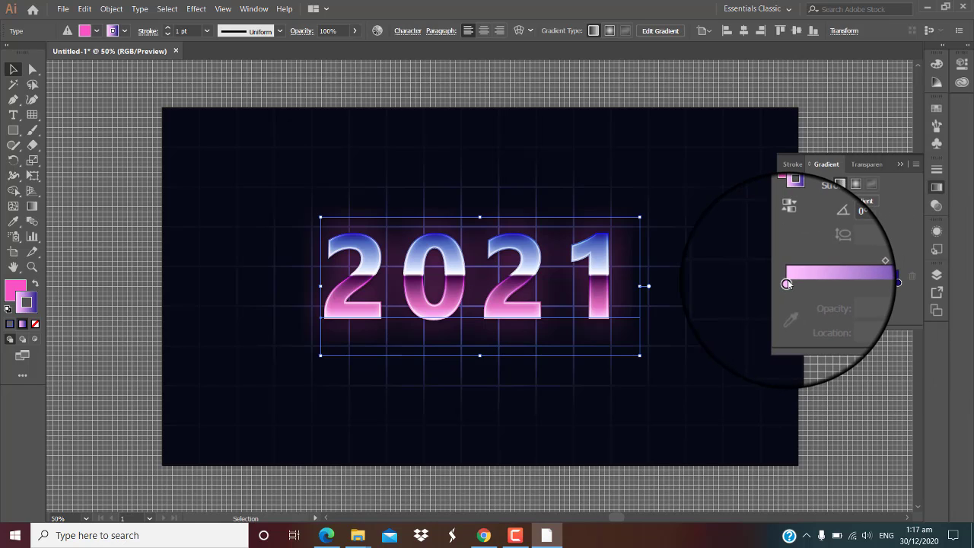
double_click(788, 282)
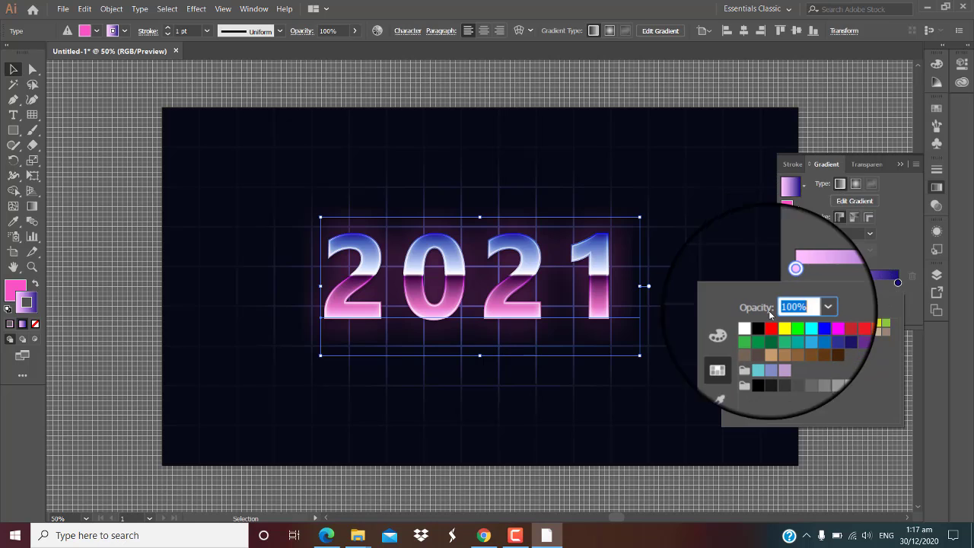
click(753, 323)
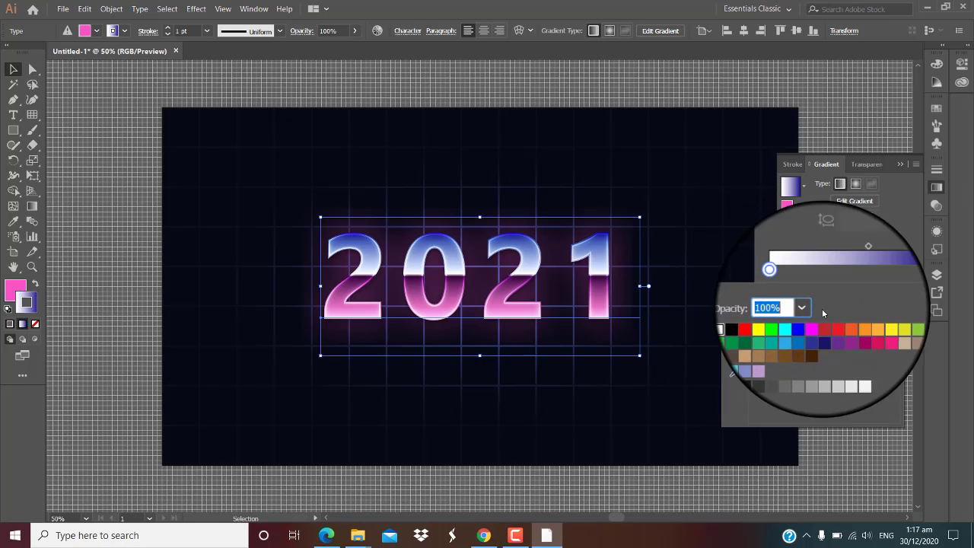
click(871, 254)
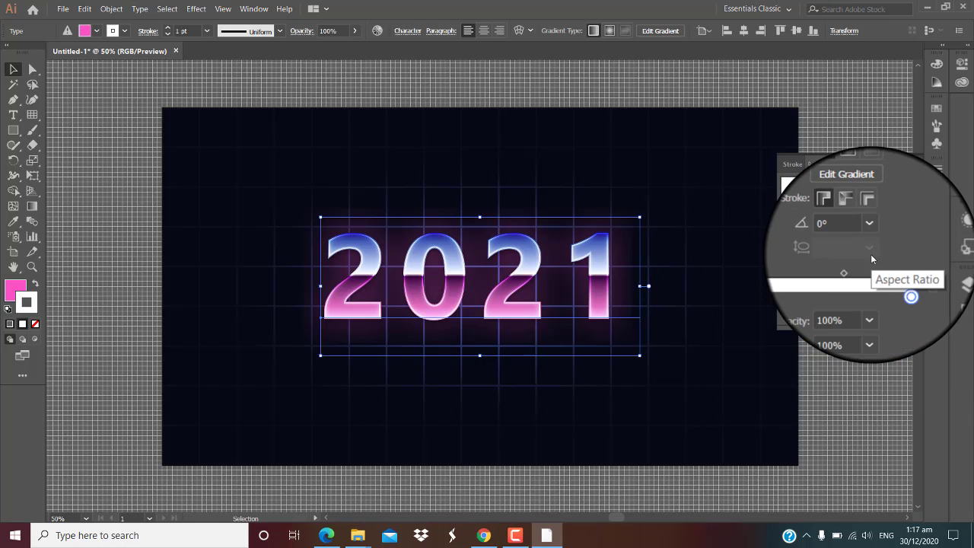
Add gradient stops at 15% with 0% opacity and at 35%.
click(807, 282)
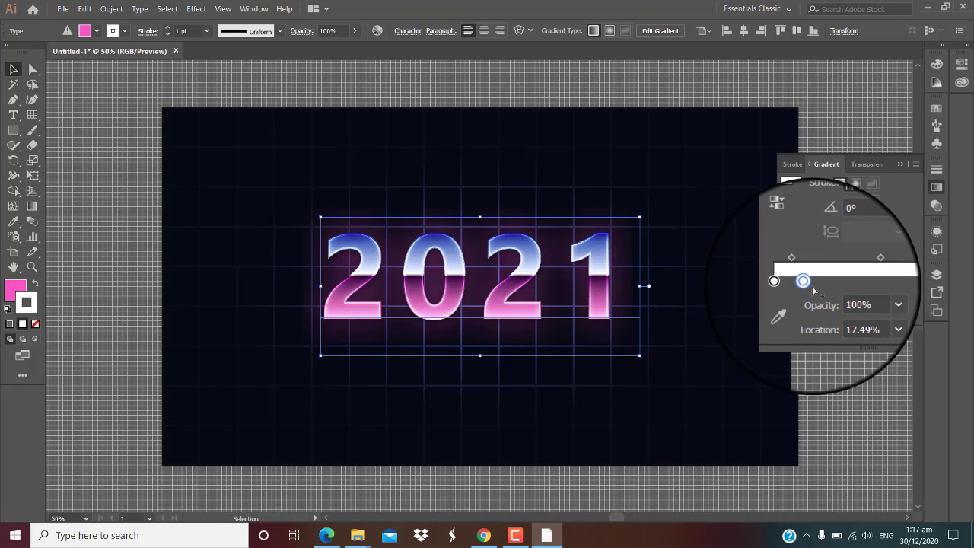
click(858, 313)
text(1)
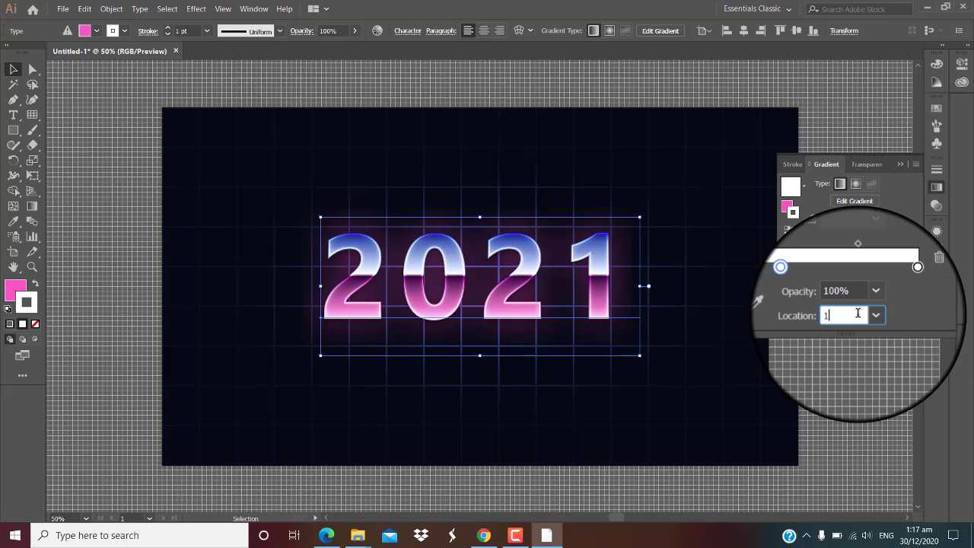
text(5)
key(Return)
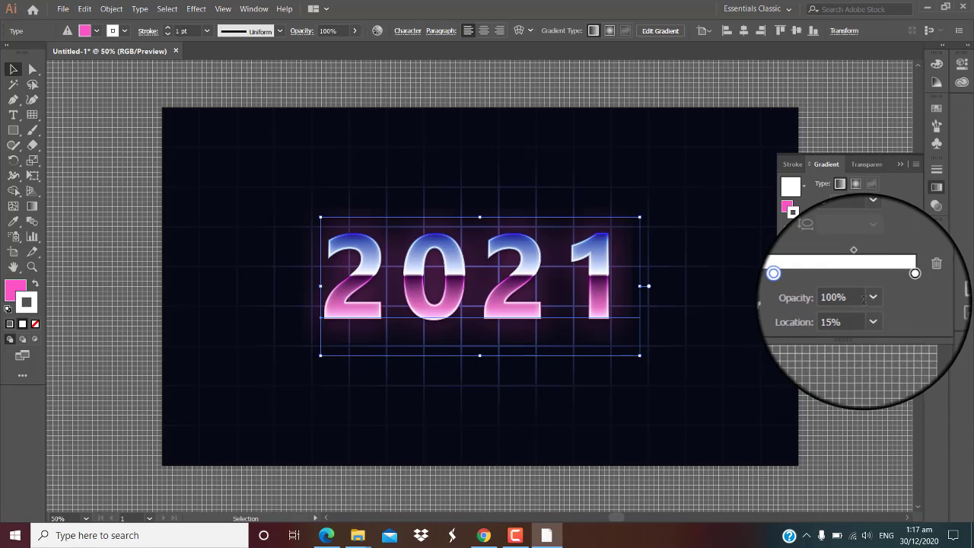
click(873, 297)
click(887, 272)
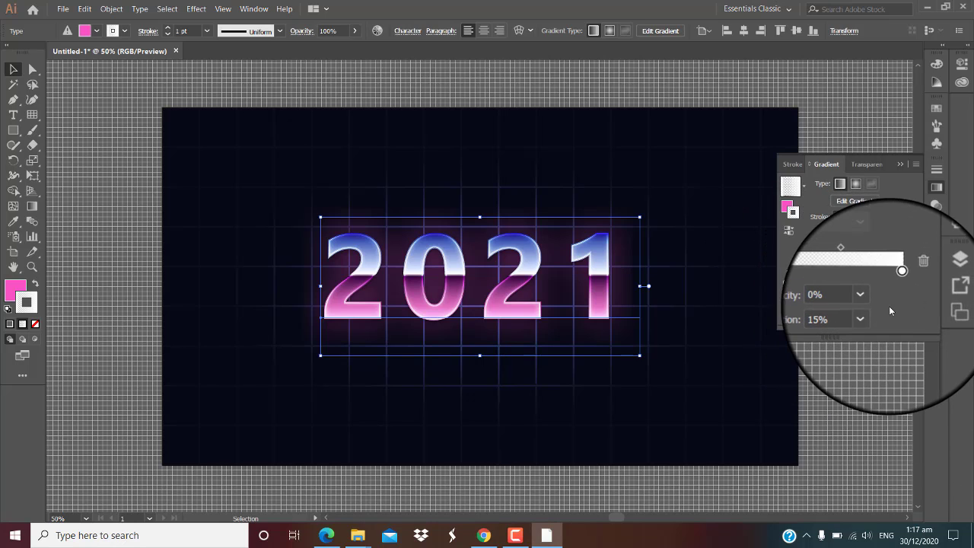
click(828, 284)
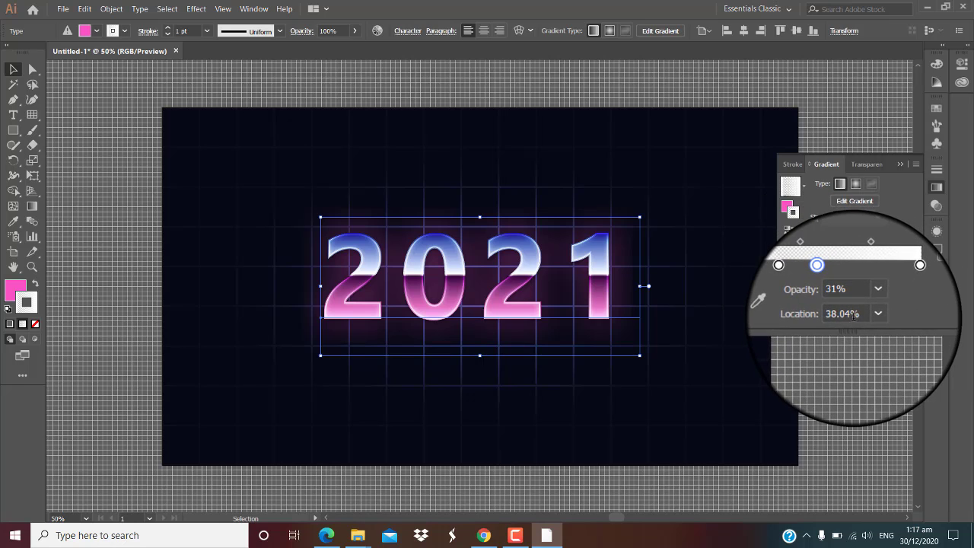
click(853, 315)
key(BackSpace)
text(35)
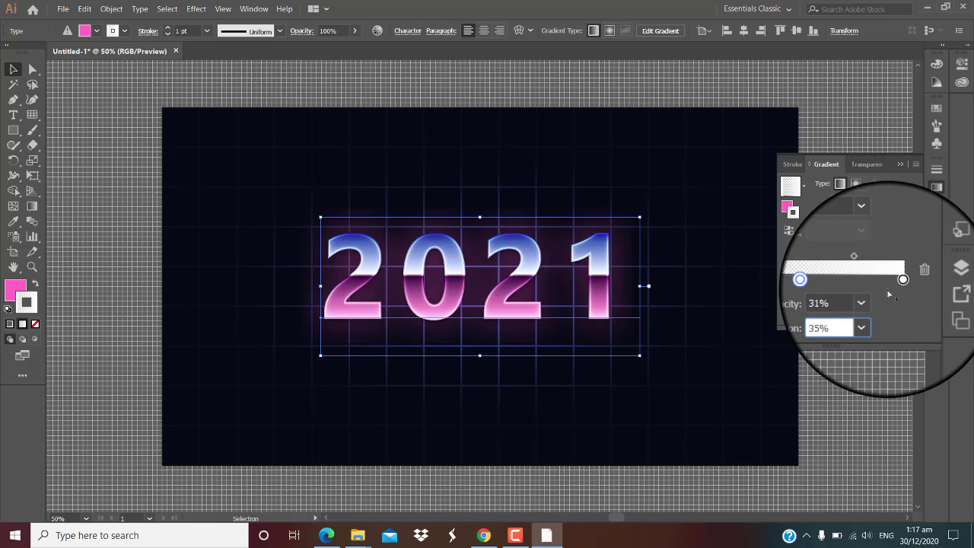
key(Return)
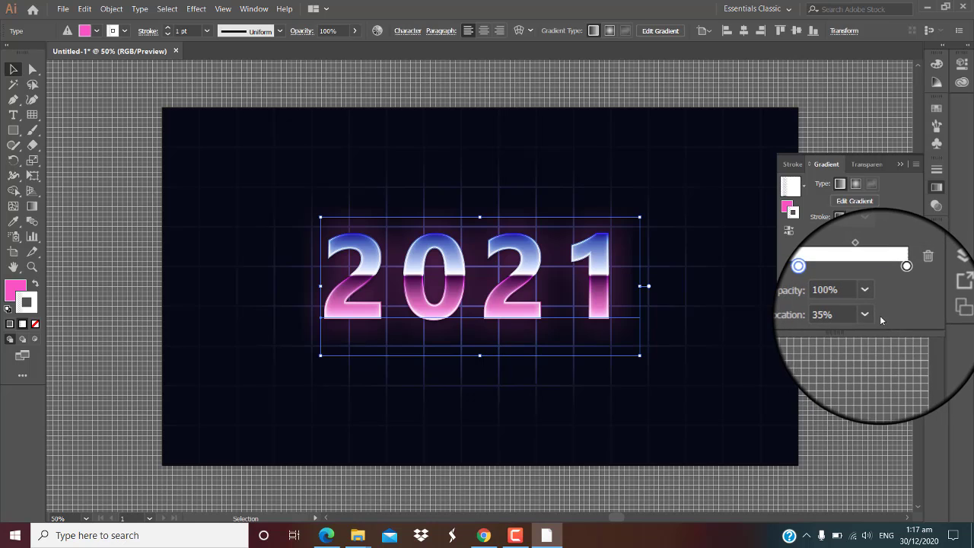
Add stops at 50% (0% opacity), 65% (100% opacity) and 80% (0% opacity).
drag(825, 282, 851, 282)
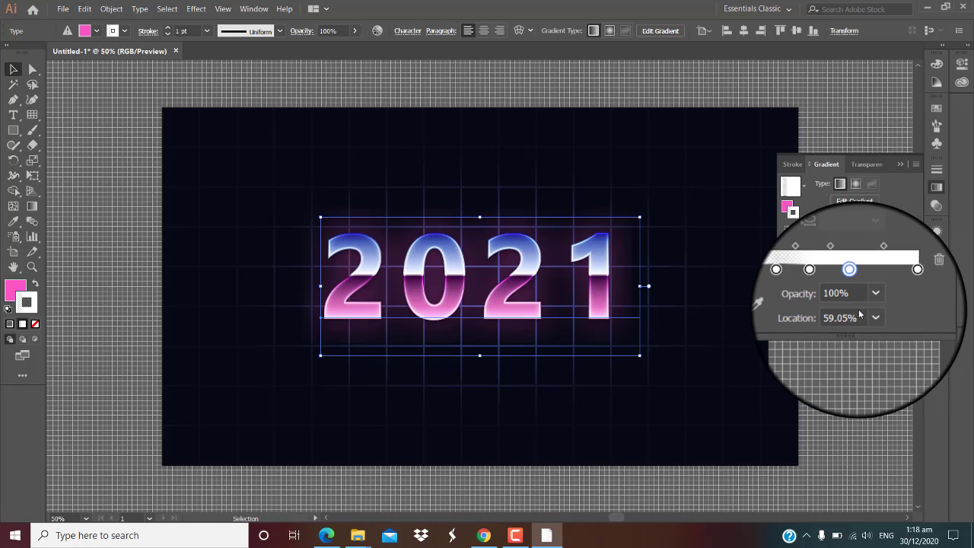
click(875, 318)
click(889, 406)
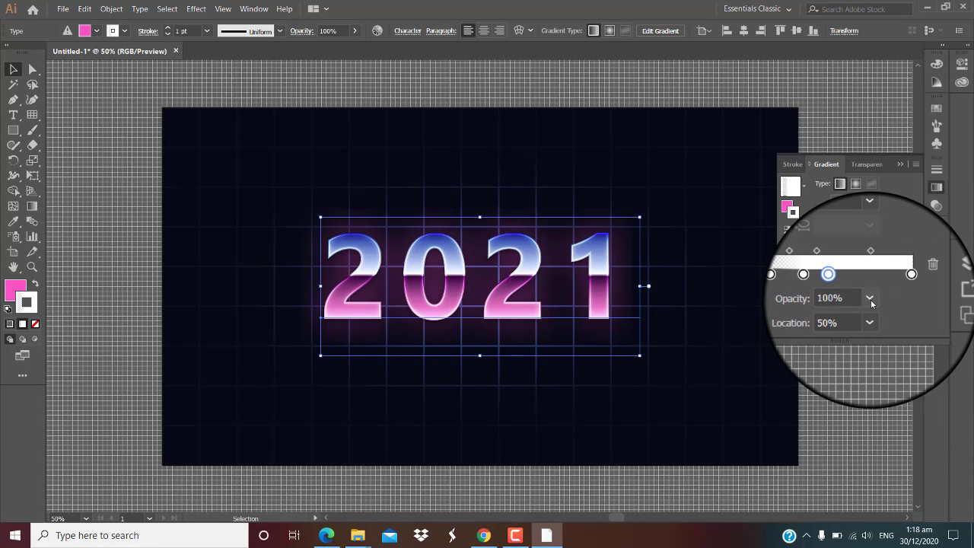
click(869, 299)
click(891, 311)
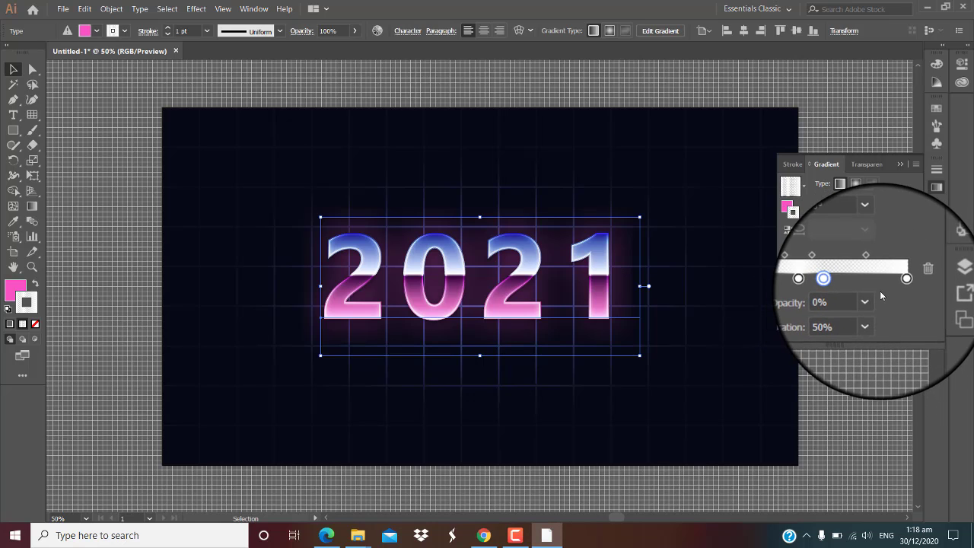
drag(833, 283, 854, 270)
click(837, 319)
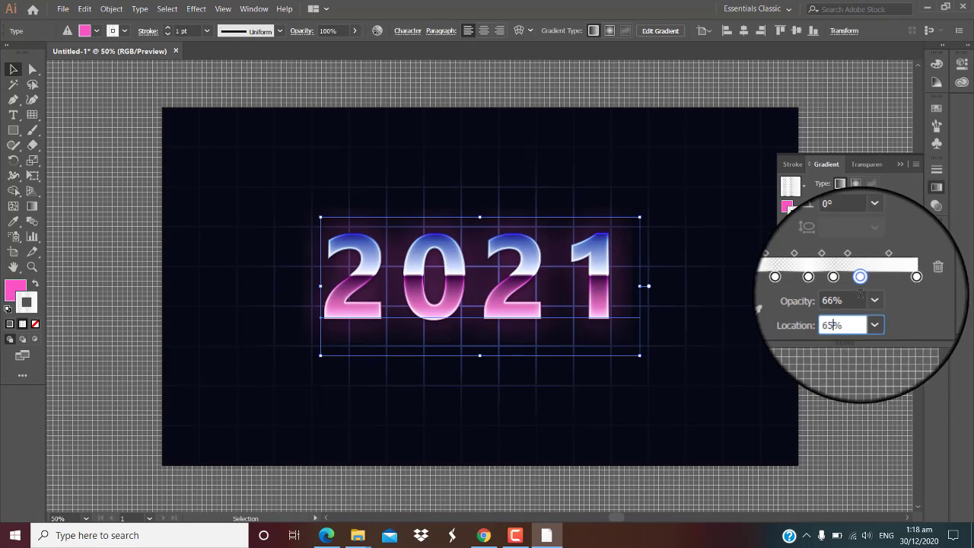
click(869, 293)
click(888, 463)
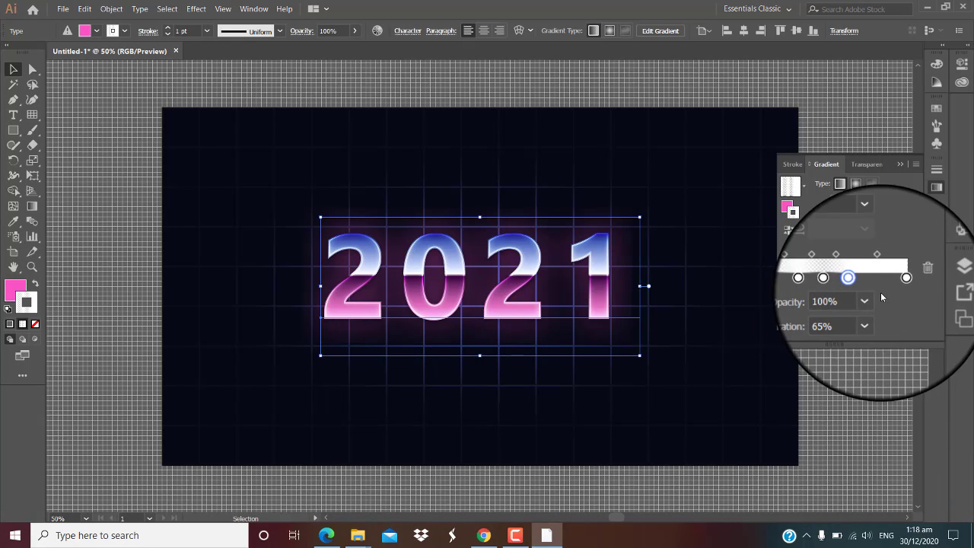
click(881, 266)
click(869, 314)
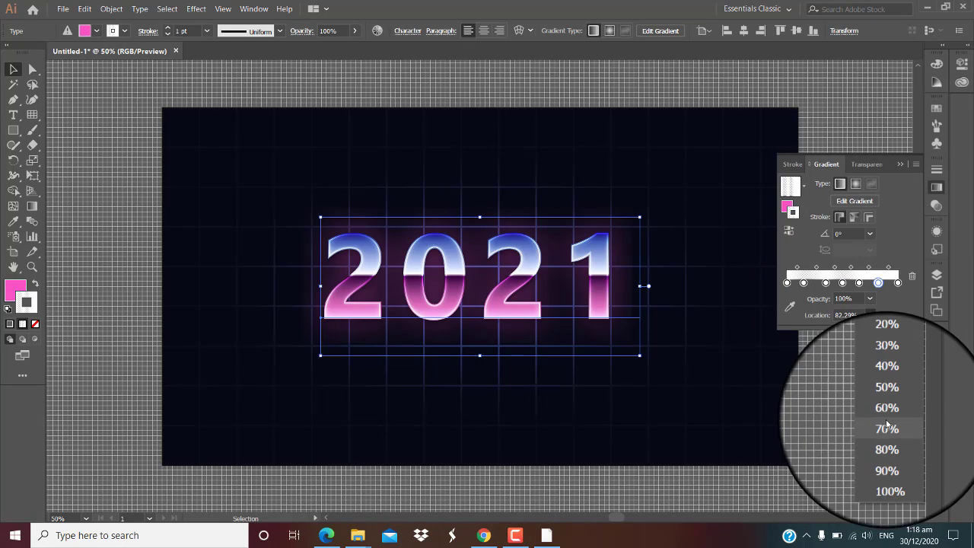
click(887, 440)
click(870, 298)
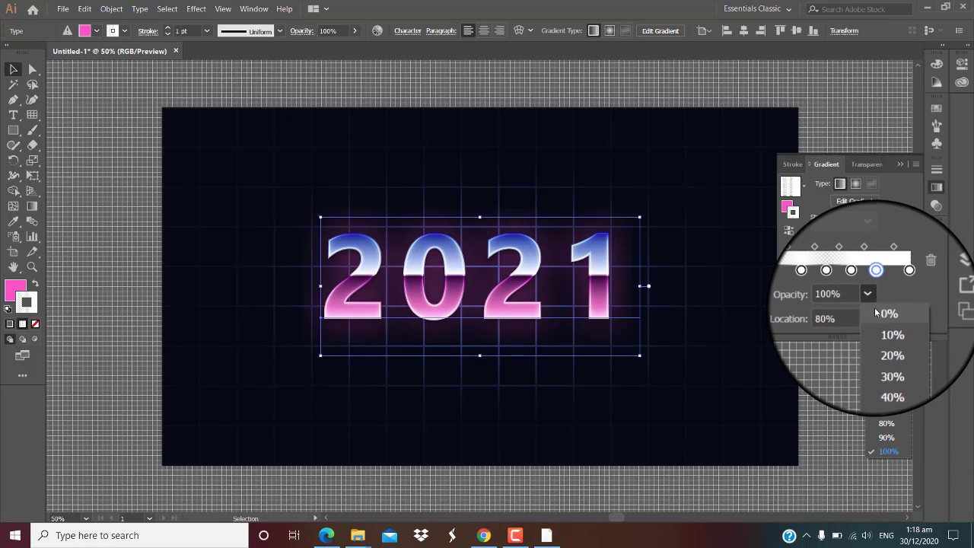
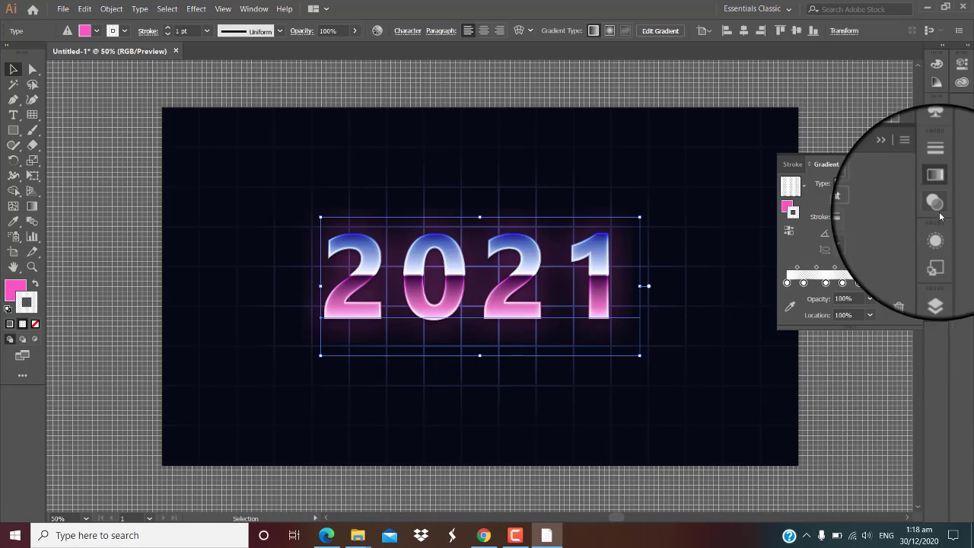
Add a -0.5 Offset Path effect to the 2021 text's 2 pt stroke, then collapse the fill groups.
click(937, 231)
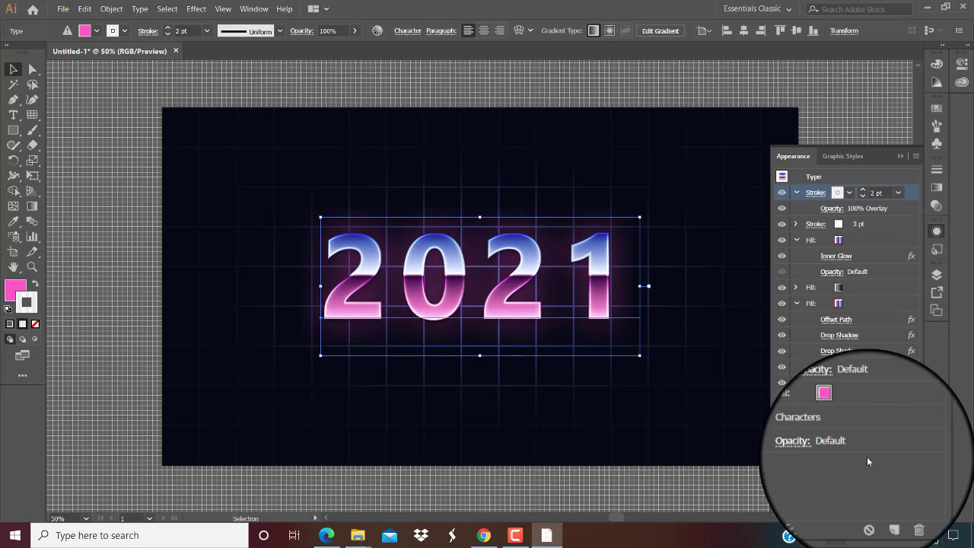
click(815, 506)
mouse_move(847, 291)
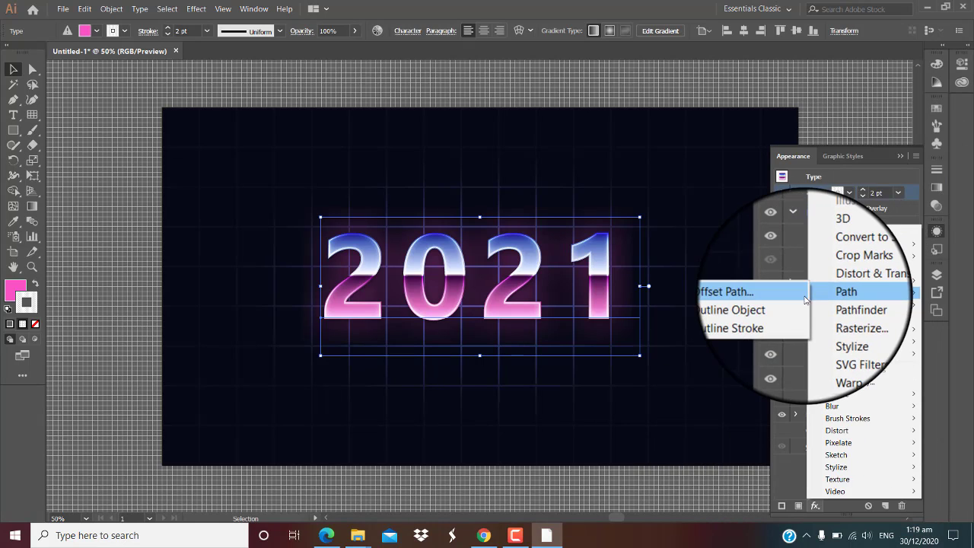
click(784, 286)
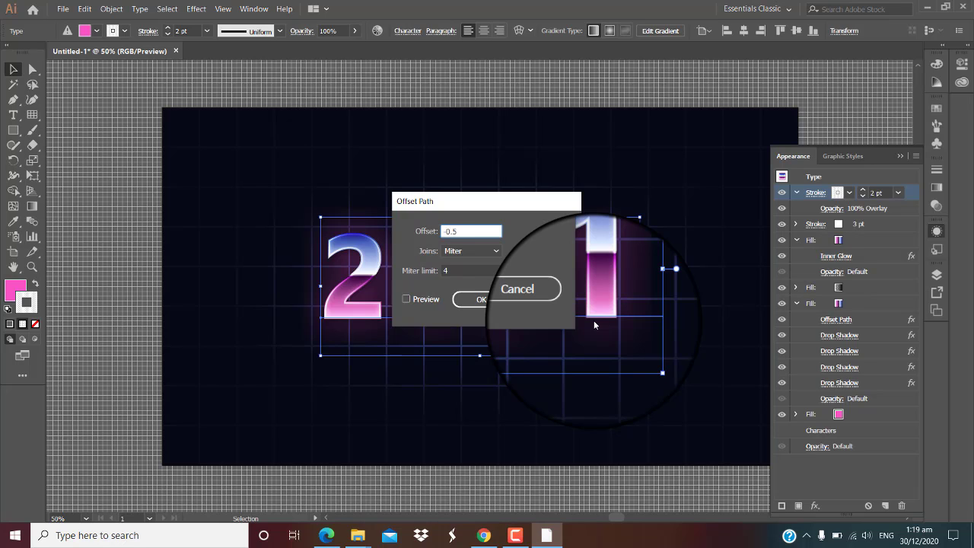
click(481, 299)
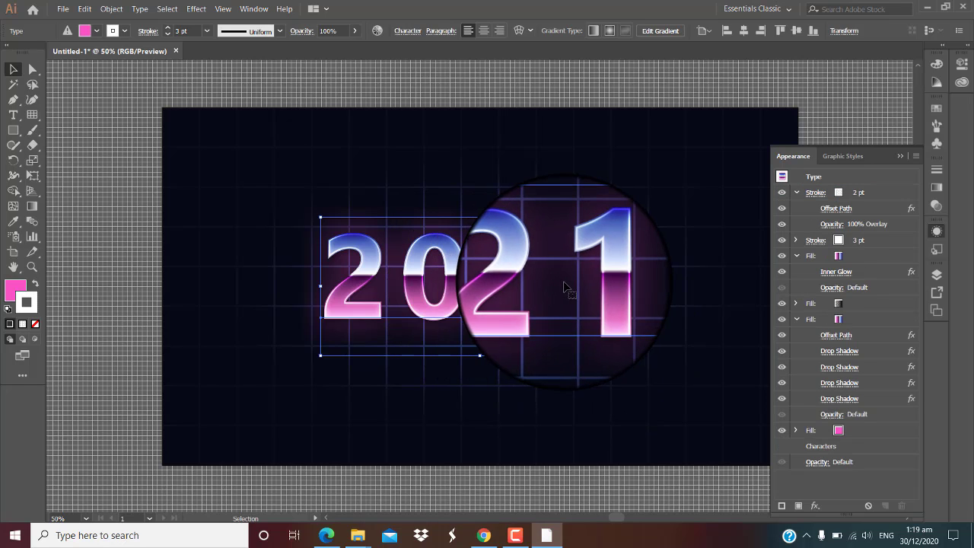
click(797, 192)
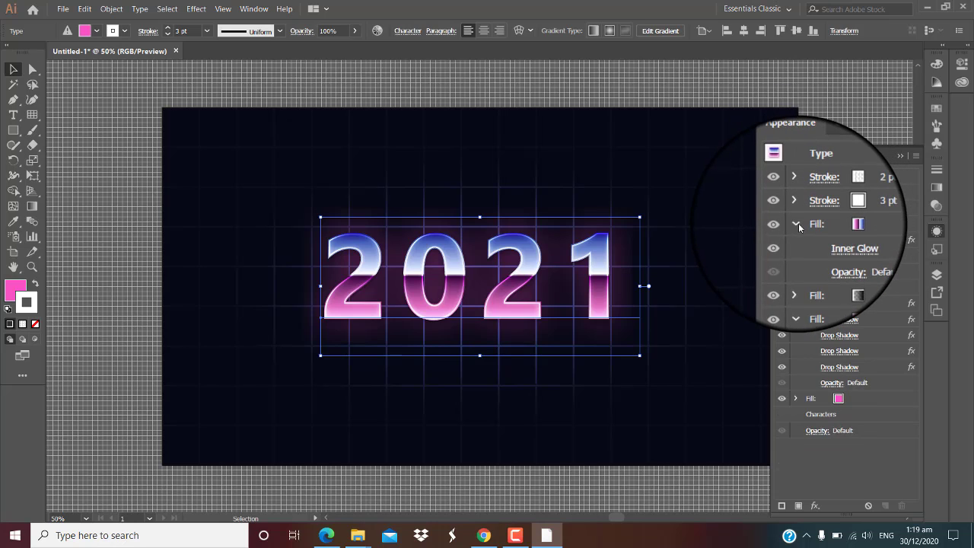
click(798, 223)
Move a stroke beneath all of 2021's fills and make it 6 pt.
click(799, 255)
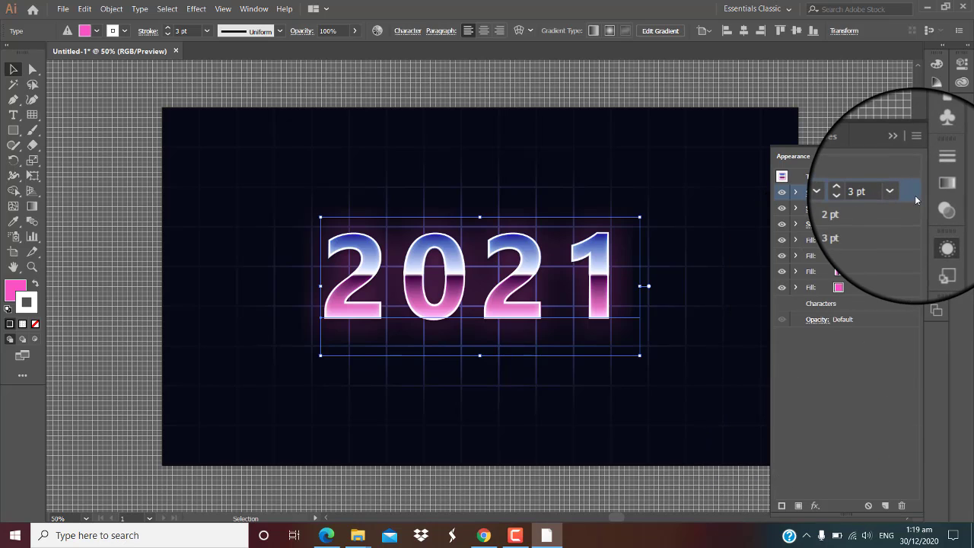
drag(914, 194, 908, 294)
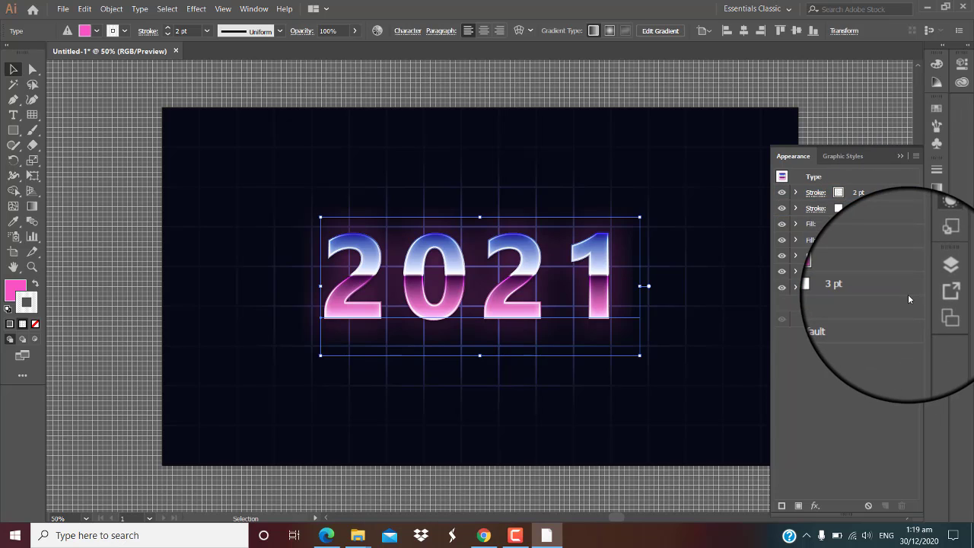
click(856, 286)
text(6)
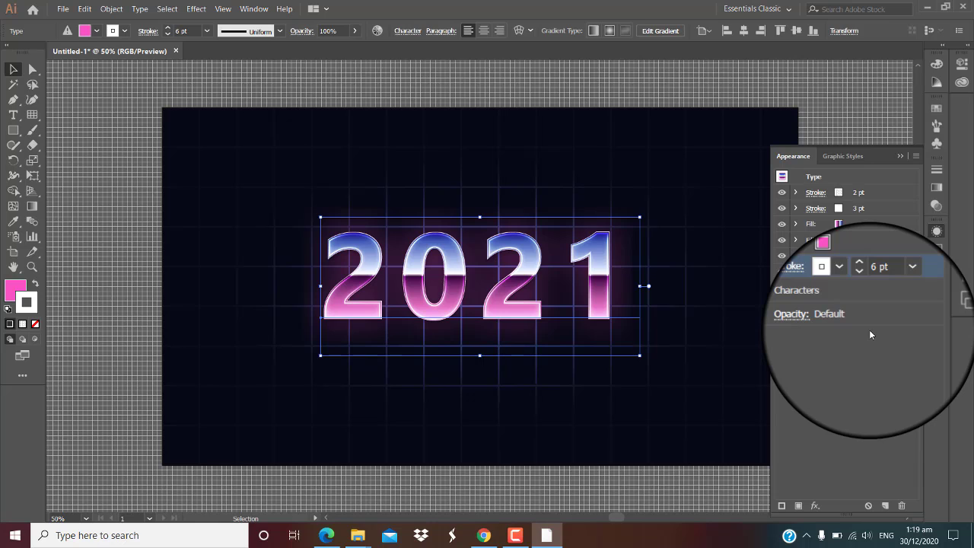
Give the 6 pt stroke a two-stop black gradient with the right stop at 0% opacity.
click(937, 189)
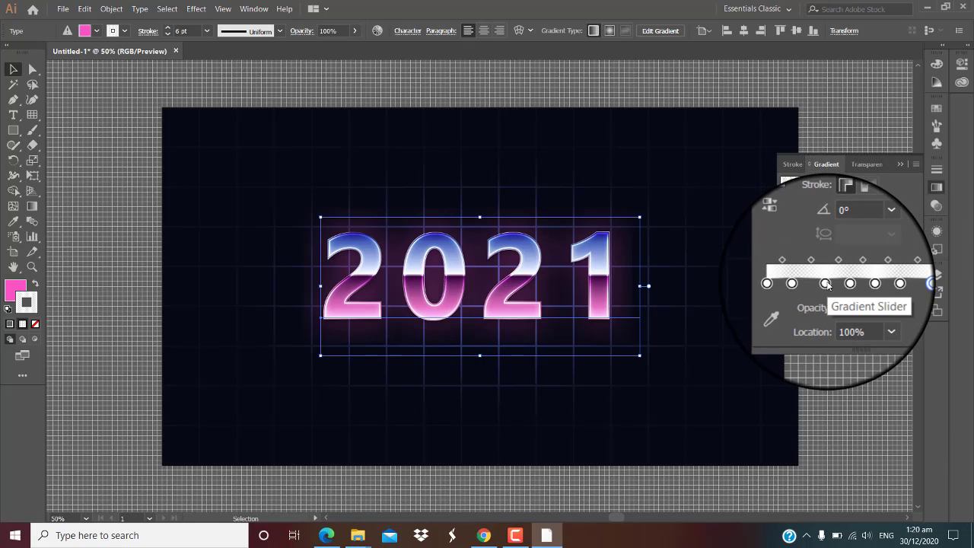
mouse_move(828, 285)
mouse_down()
mouse_move(876, 284)
mouse_move(787, 284)
mouse_up()
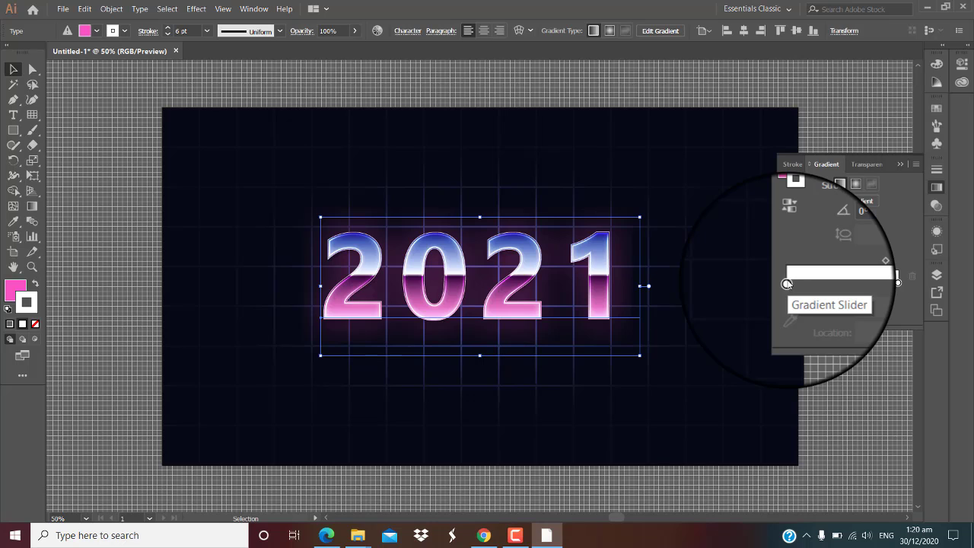
double_click(787, 284)
click(762, 322)
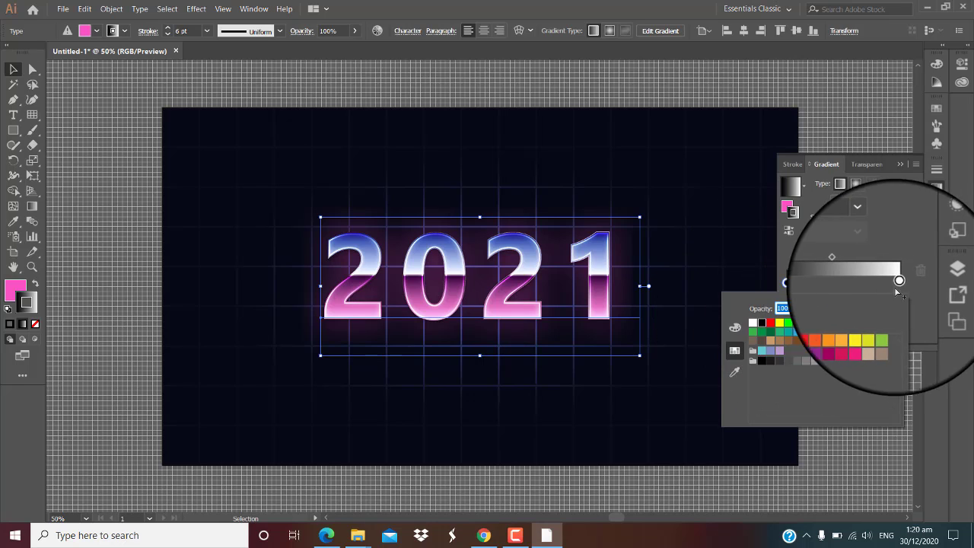
double_click(898, 281)
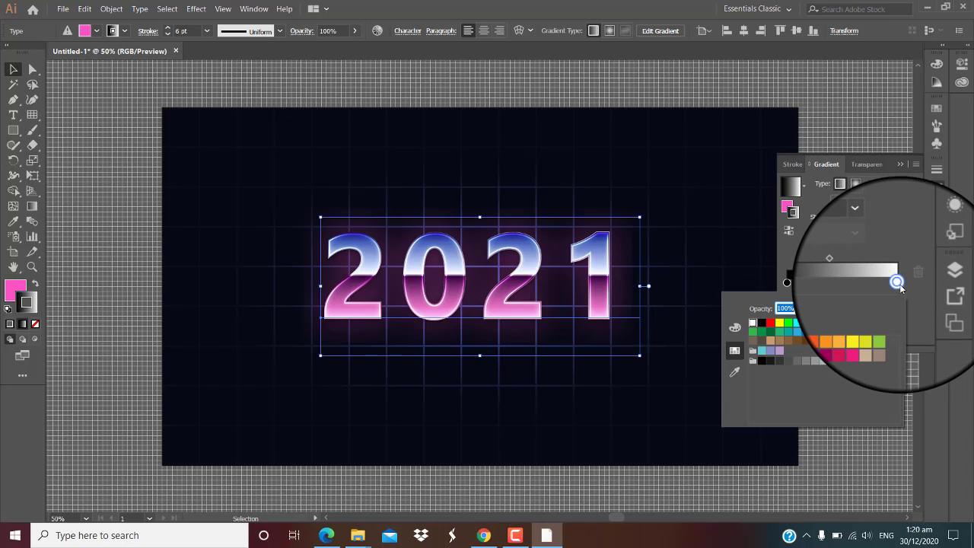
click(762, 323)
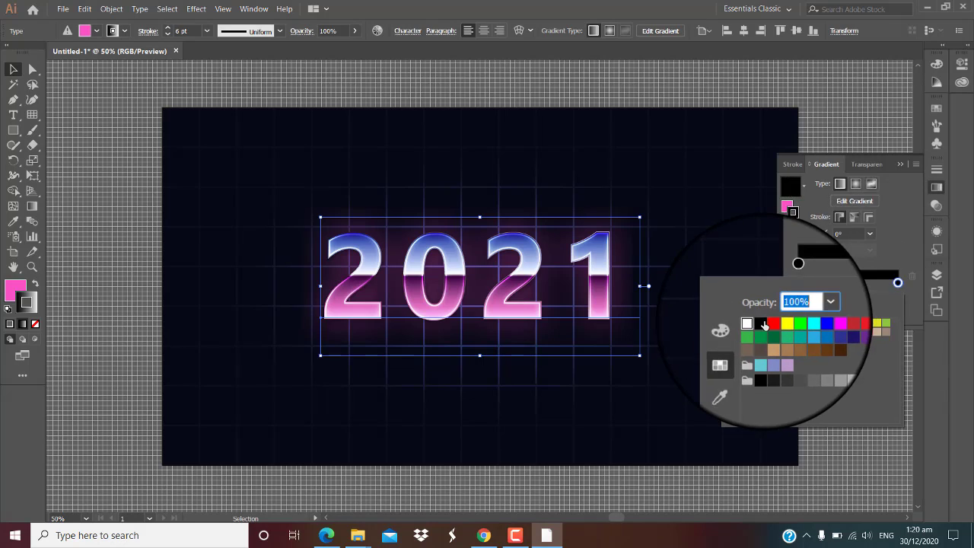
click(889, 259)
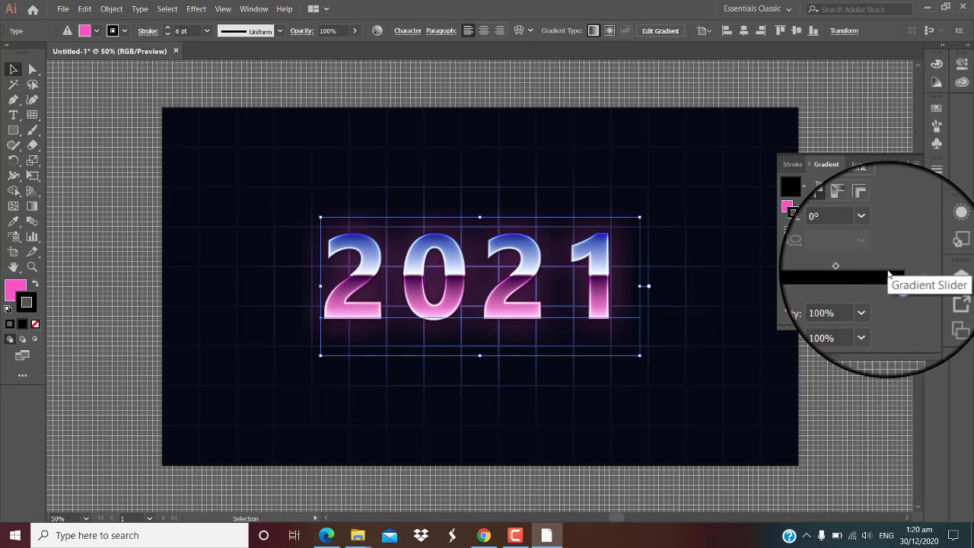
click(869, 299)
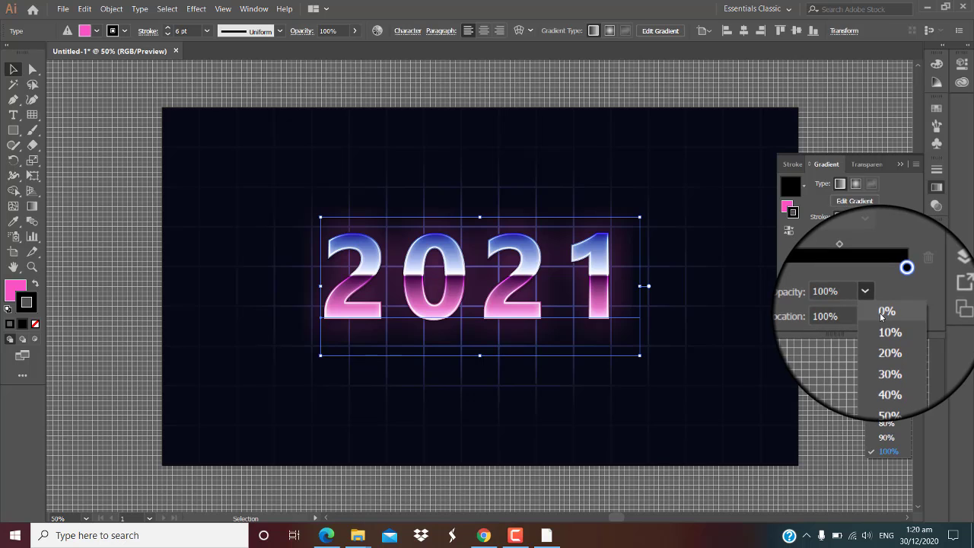
click(881, 315)
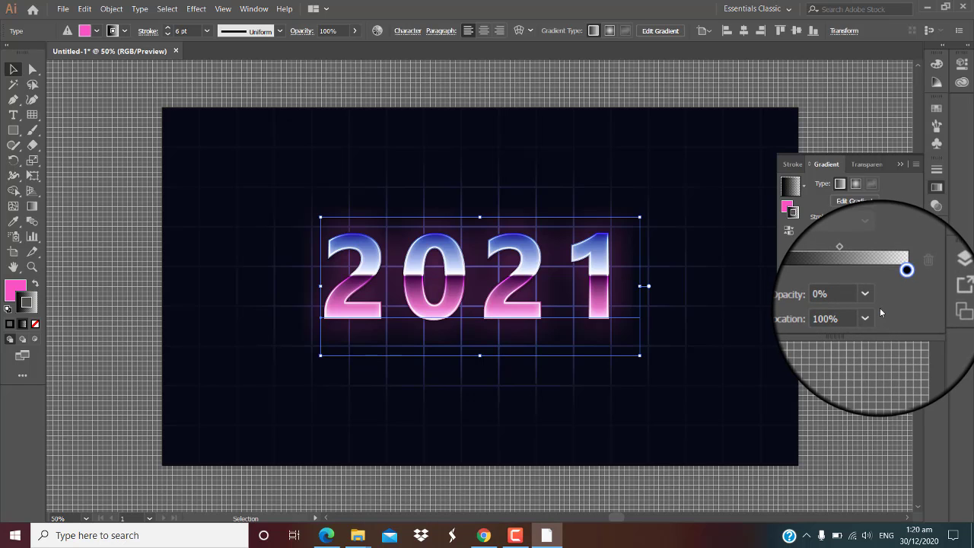
click(935, 232)
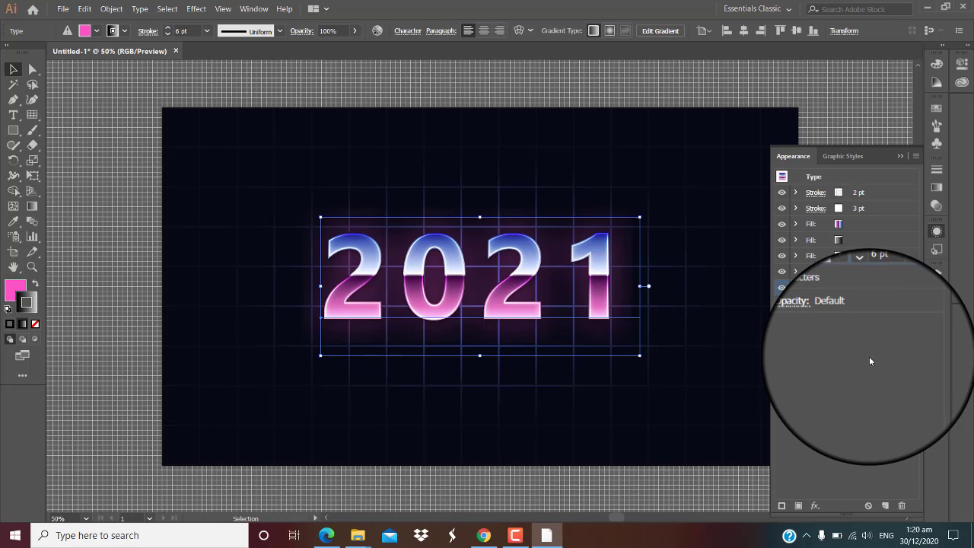
Set the 6 pt gradient stroke's blending mode to Soft Light.
click(808, 283)
click(784, 282)
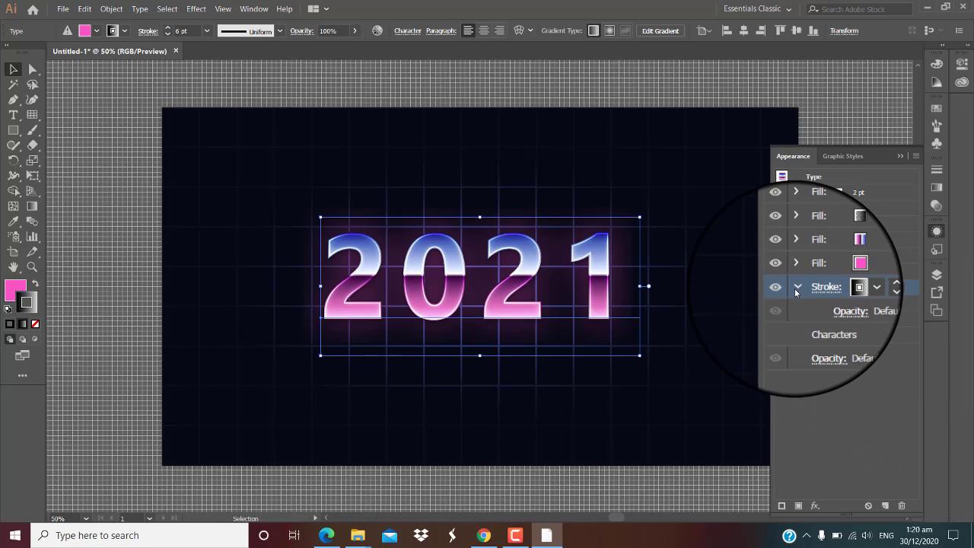
click(824, 305)
click(750, 328)
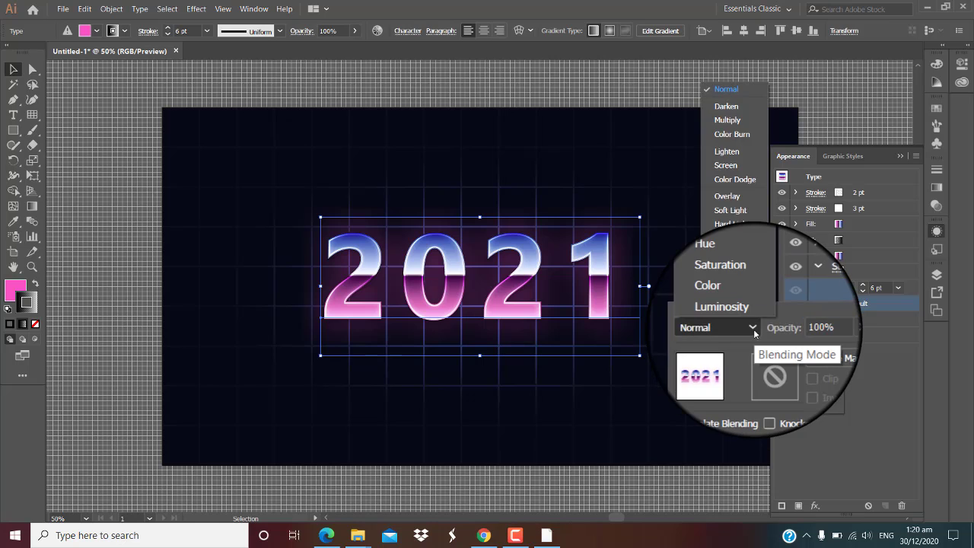
click(733, 216)
click(871, 385)
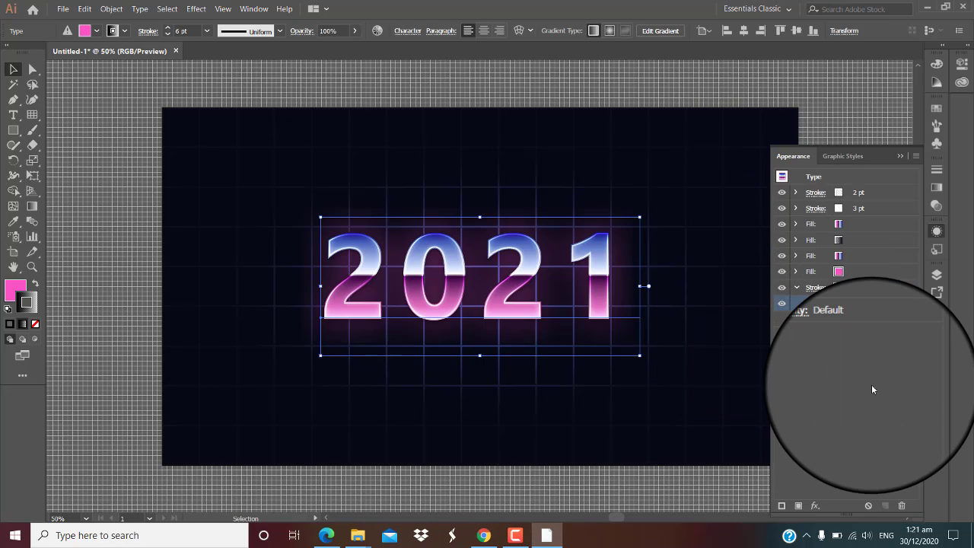
Add an Offset Path effect of 2 to the 6 pt stroke.
click(816, 505)
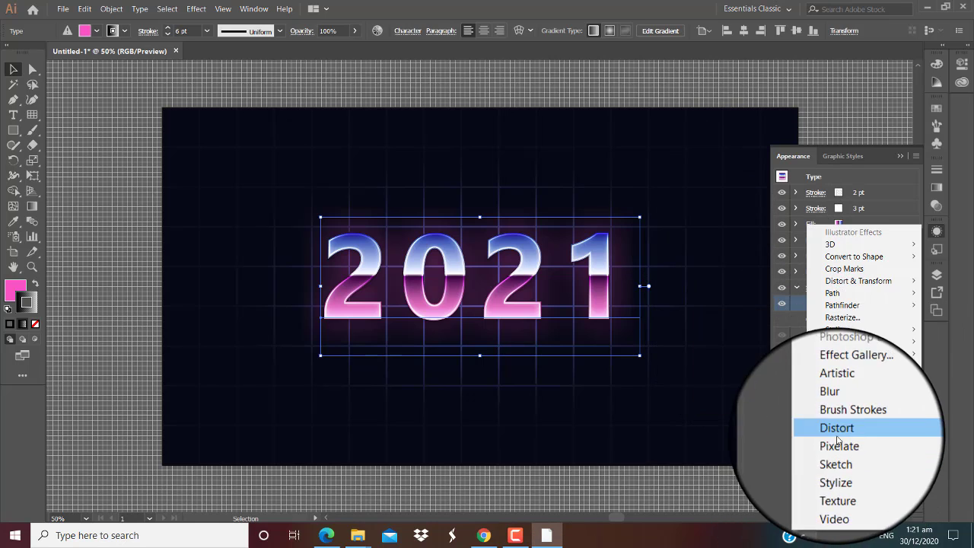
click(771, 296)
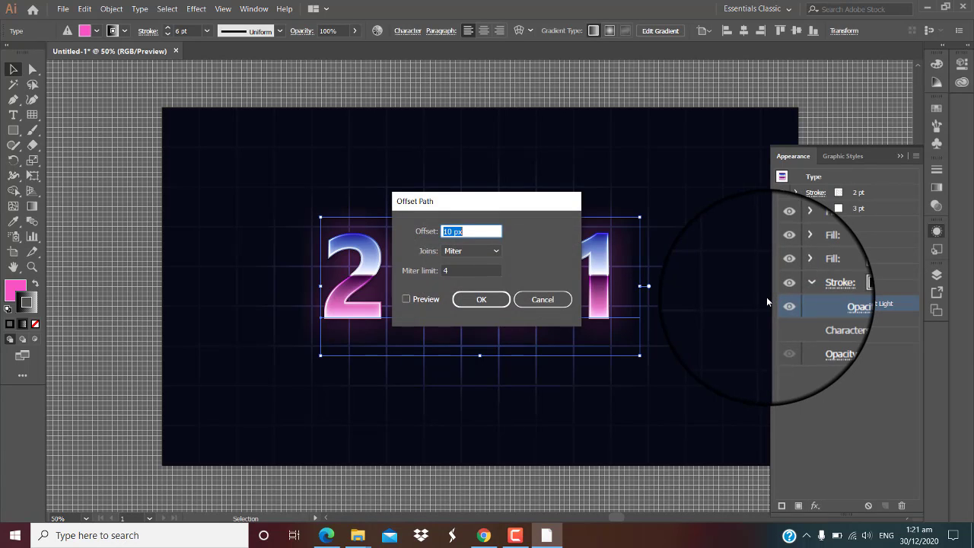
key(BackSpace)
text(2)
click(481, 299)
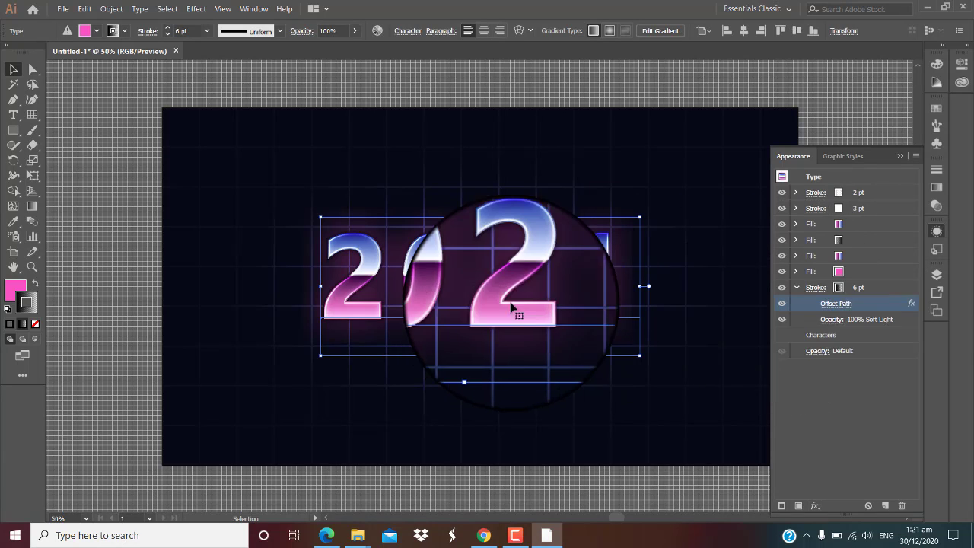
Add a Transform effect moving the stroke 2 px vertically, then add a new fill.
click(813, 505)
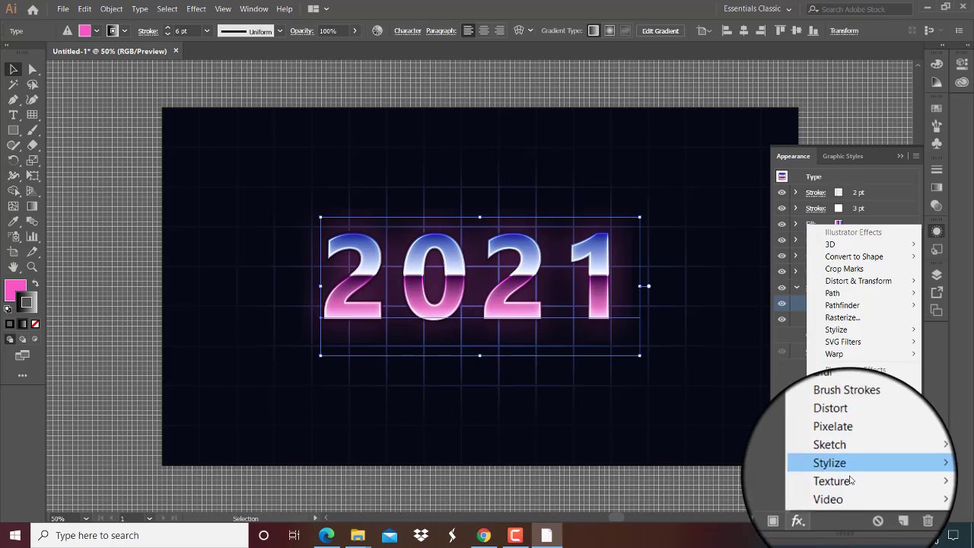
click(765, 322)
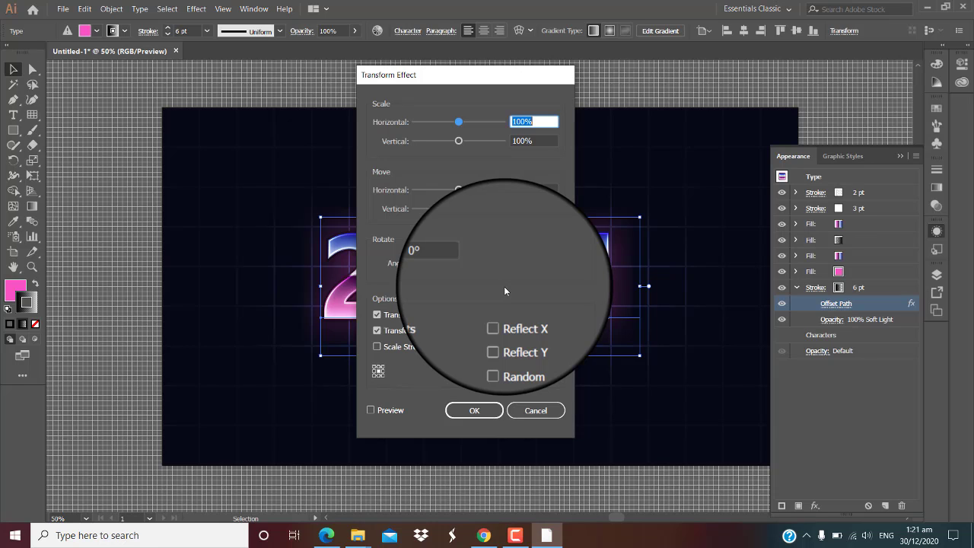
click(518, 209)
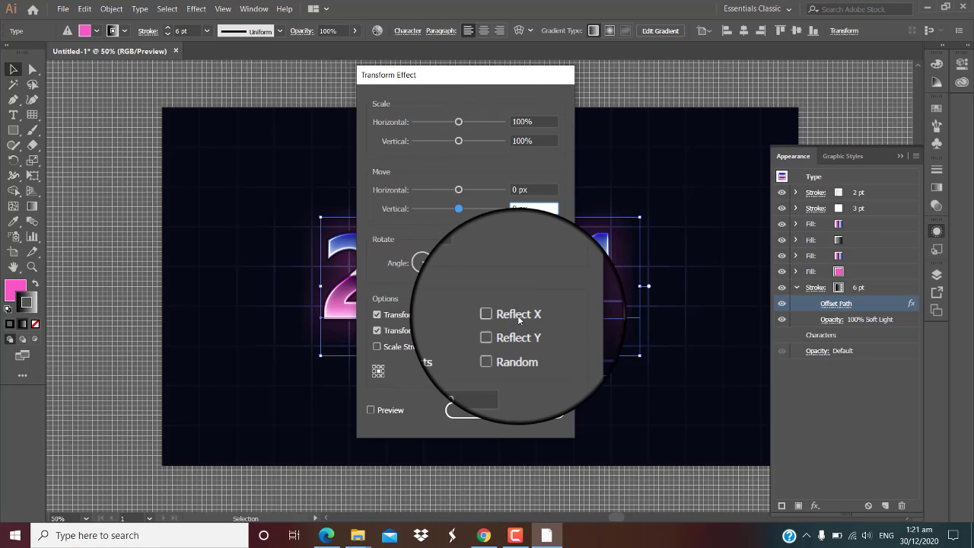
text(2)
click(533, 190)
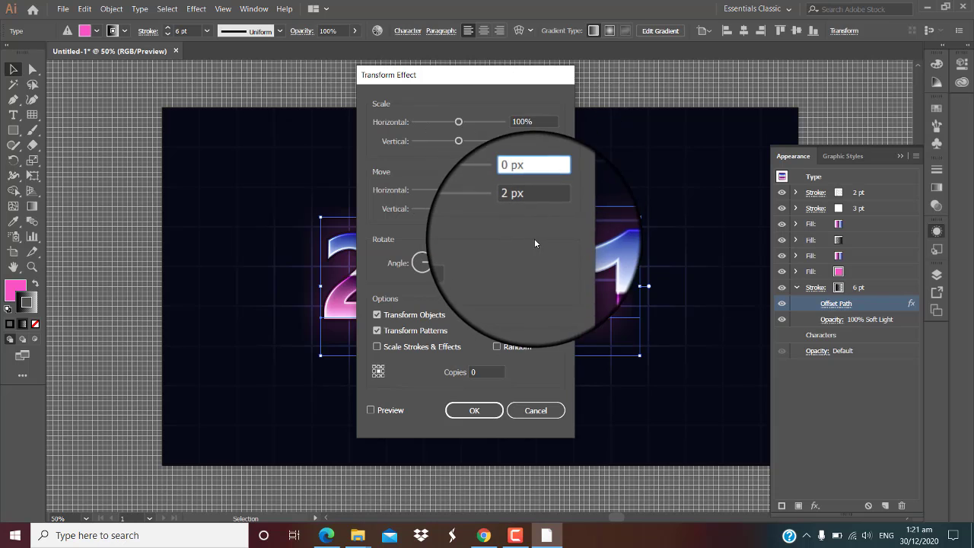
click(475, 411)
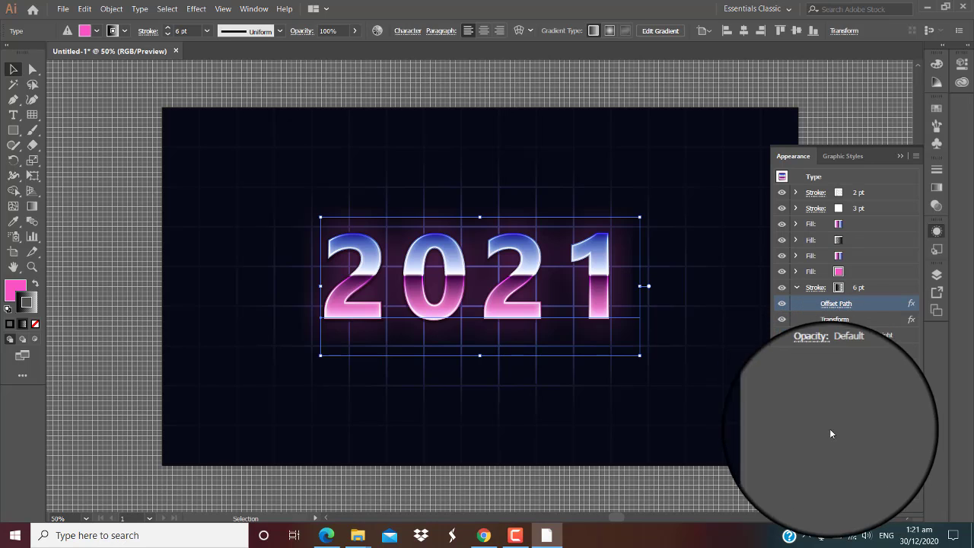
click(800, 507)
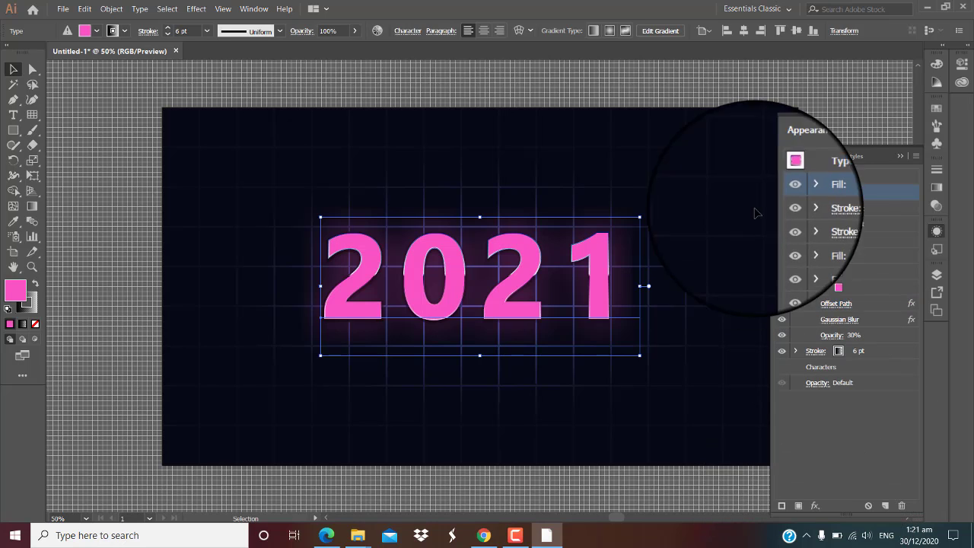
Make the new top fill black at 5% opacity with Overlay blending.
click(835, 192)
click(734, 214)
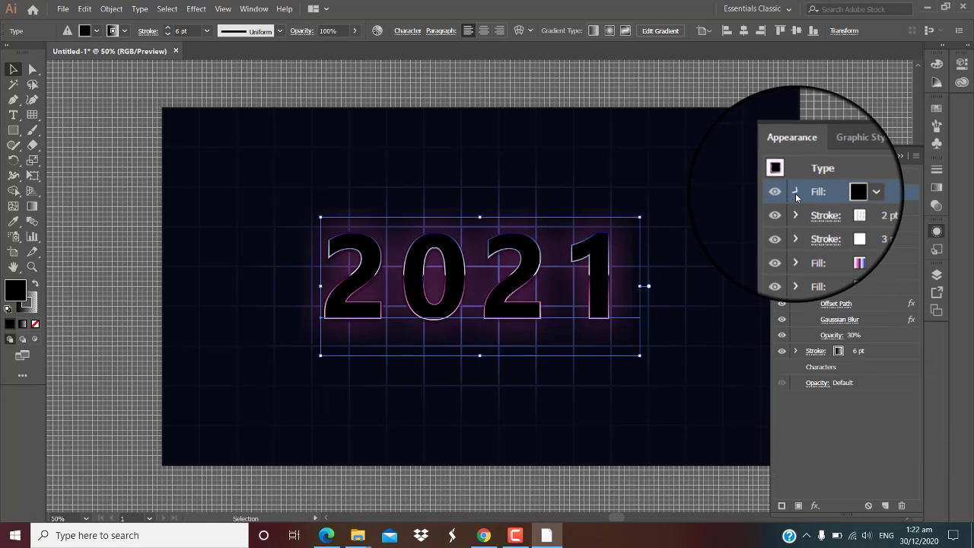
click(795, 192)
click(834, 208)
text(5)
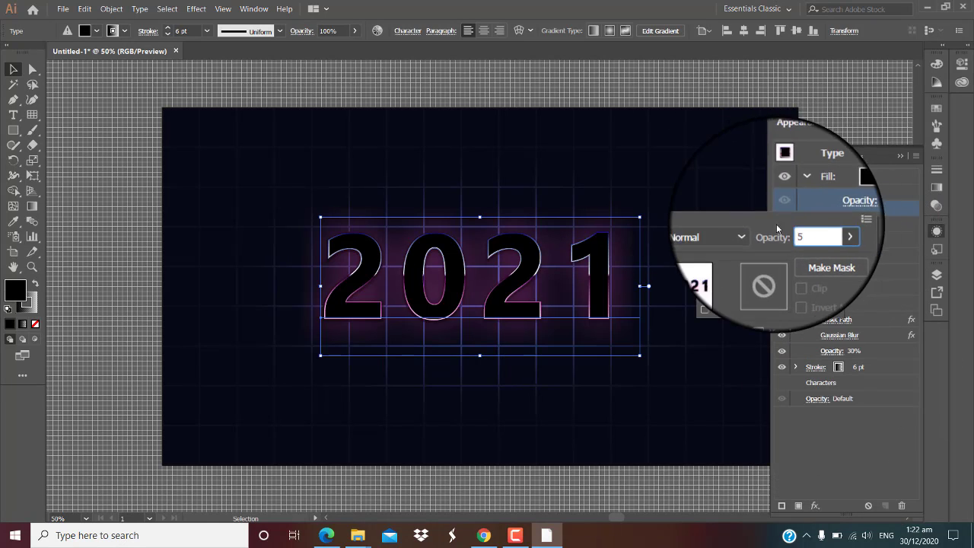
click(727, 233)
click(723, 352)
click(808, 435)
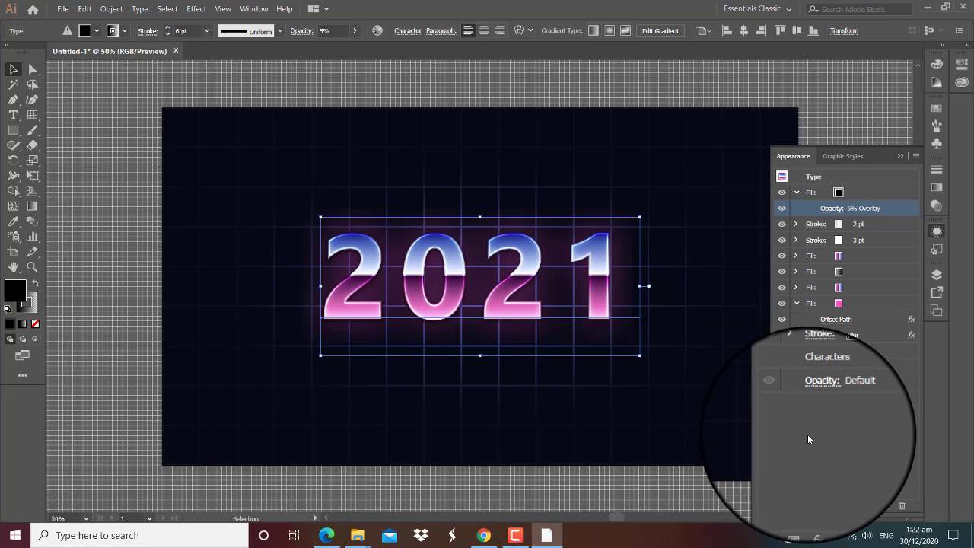
Add a 2 pt Offset Path and the Chrome sketch effect to the top fill.
click(816, 506)
mouse_move(832, 293)
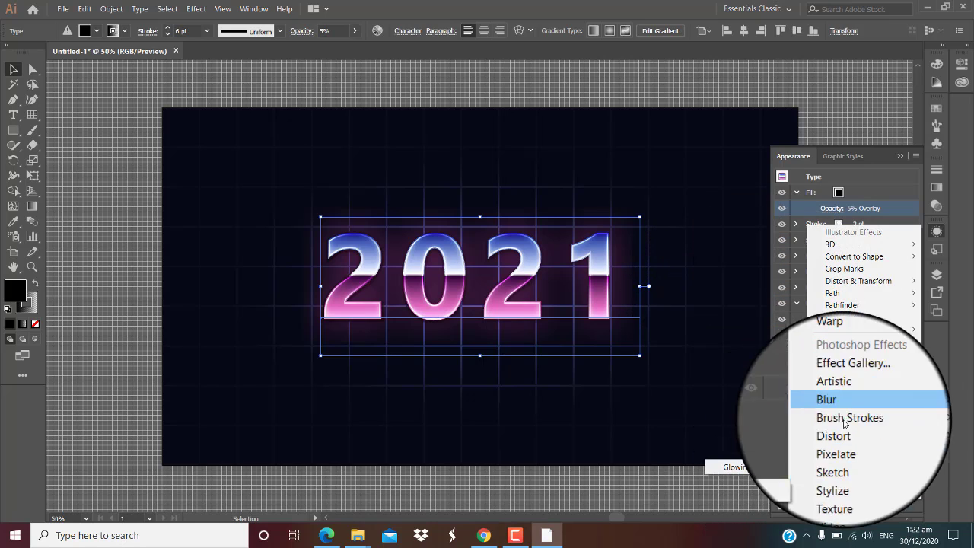
click(737, 294)
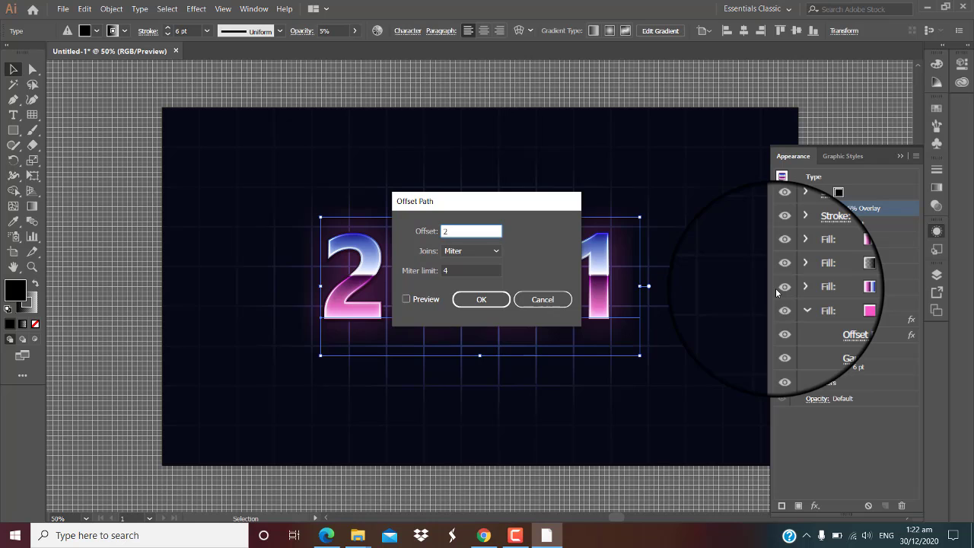
click(481, 299)
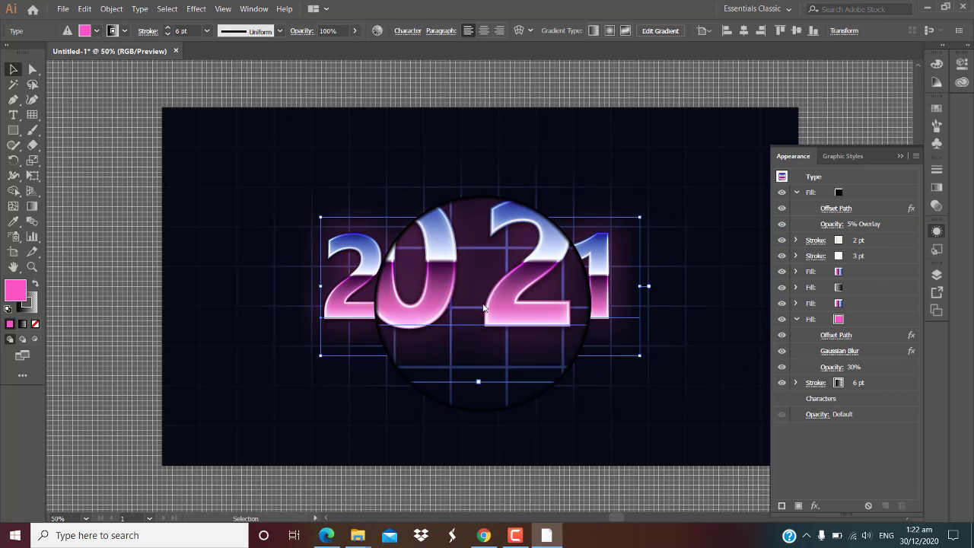
click(887, 193)
click(815, 505)
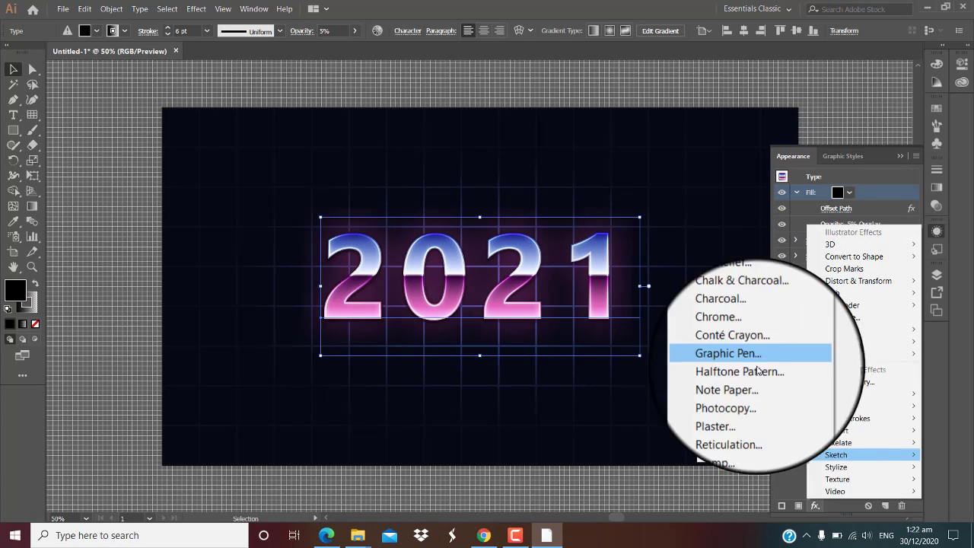
click(735, 333)
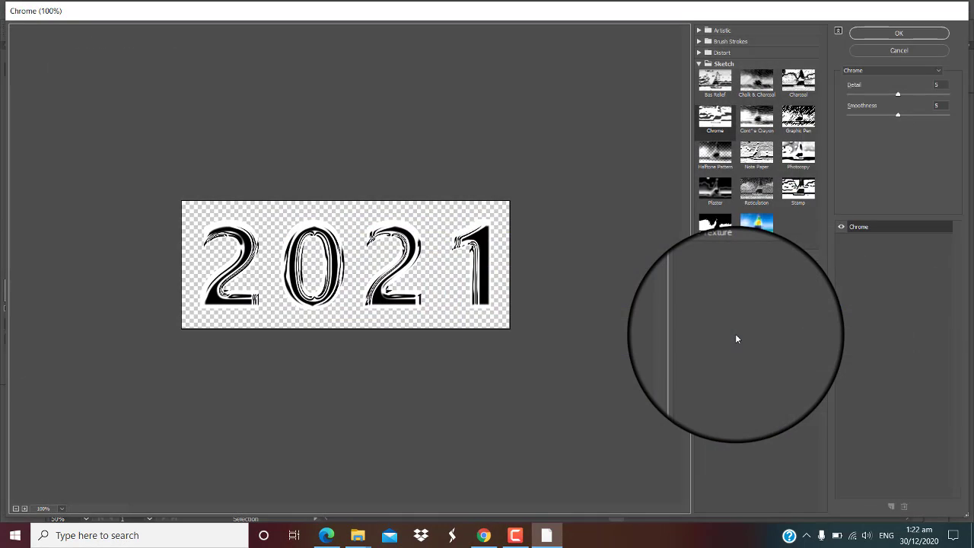
click(887, 34)
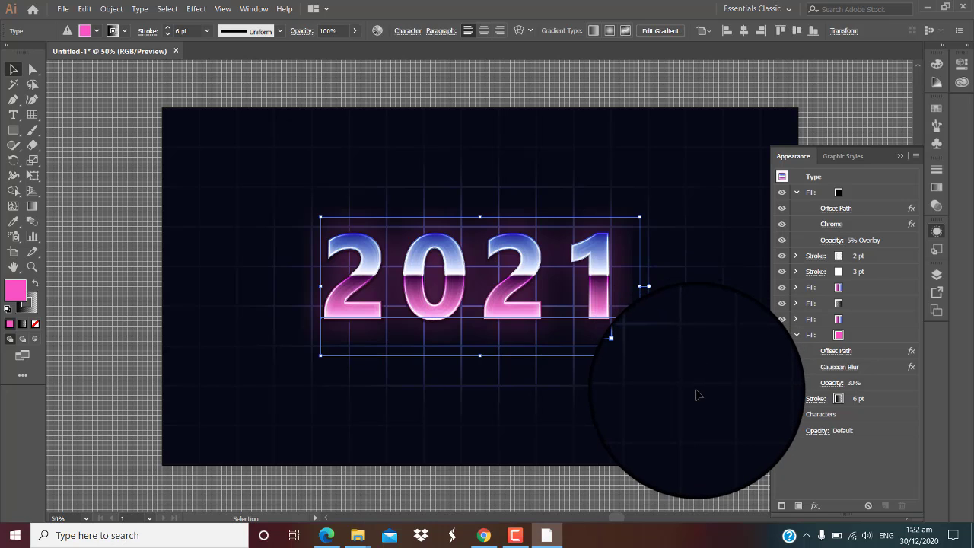
Deselect 2021, zoom in and delete the Lorem ipsum placeholder text.
click(739, 406)
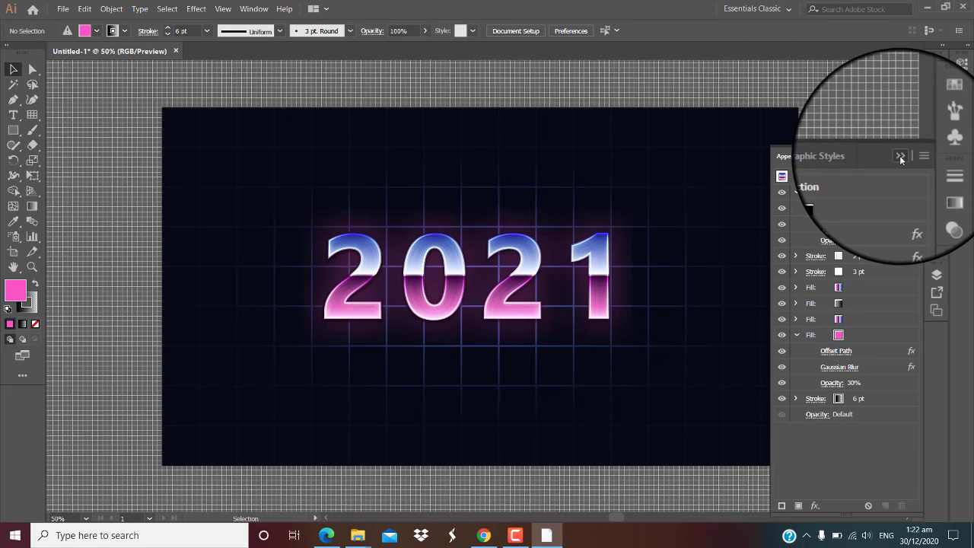
click(900, 156)
key(ctrl+1)
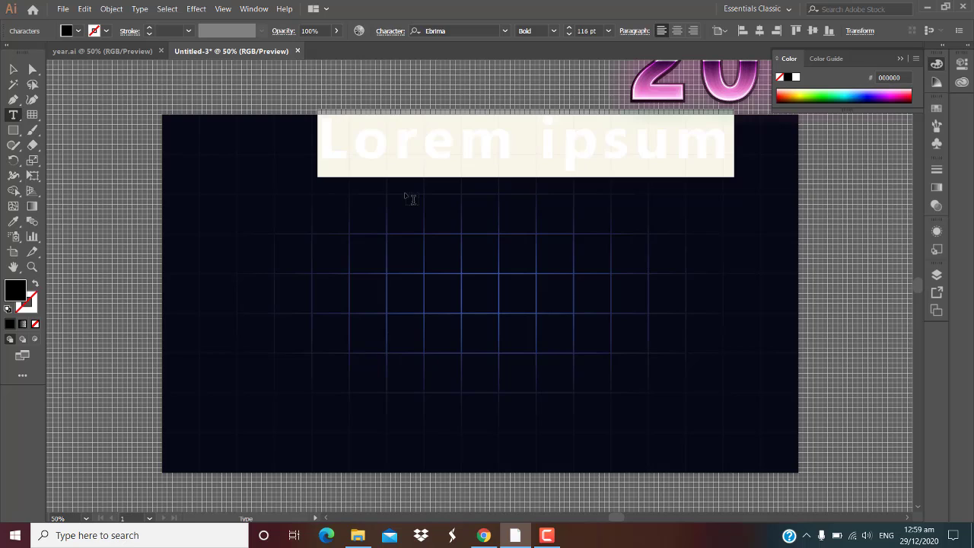
key(BackSpace)
Set the text fill to near-white FCFCFC and type 'HAPPY NEW YEAR'.
double_click(11, 288)
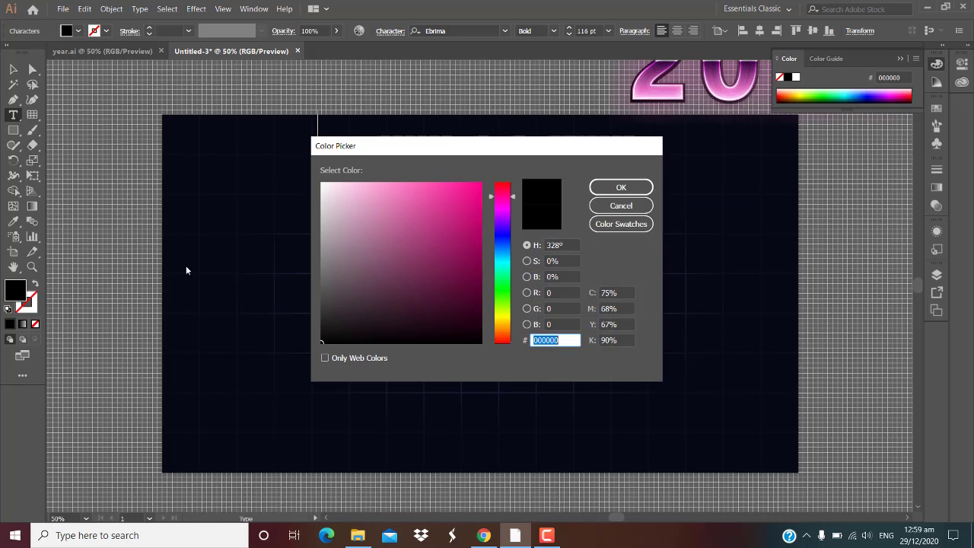
click(322, 183)
click(601, 188)
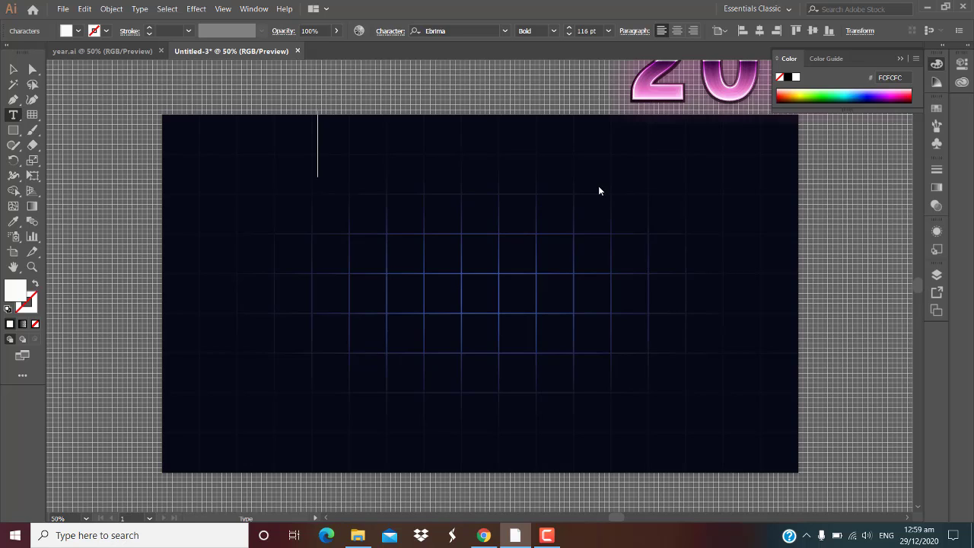
text(H)
text(APPY )
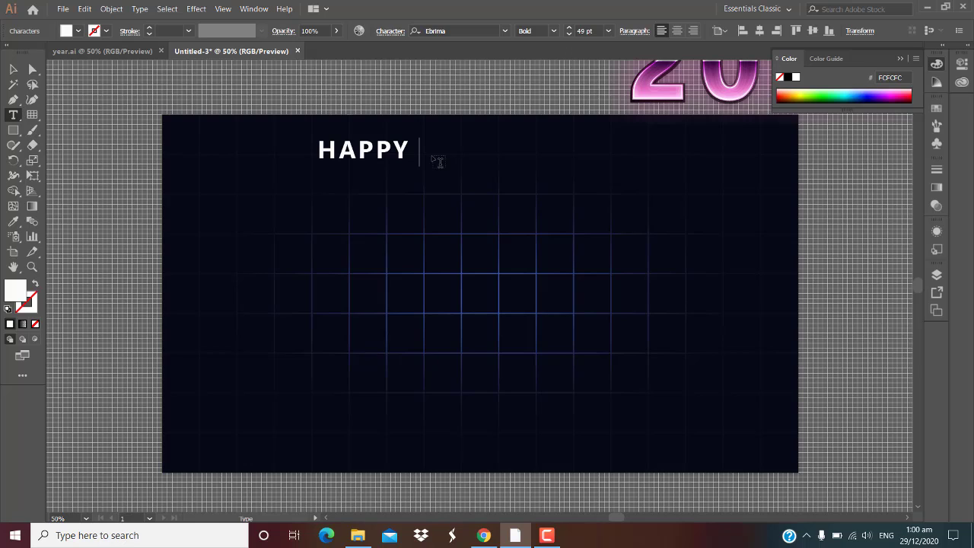
text(N)
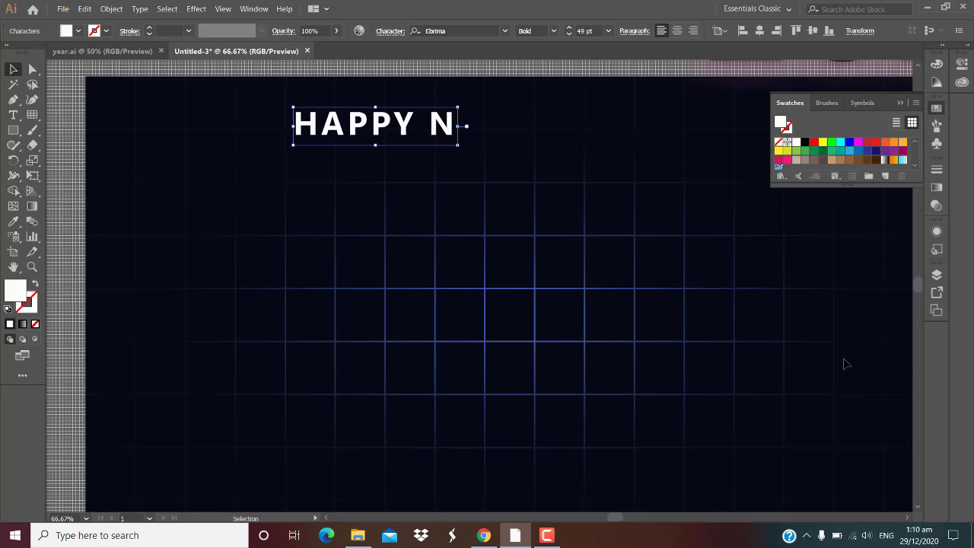
text(EW)
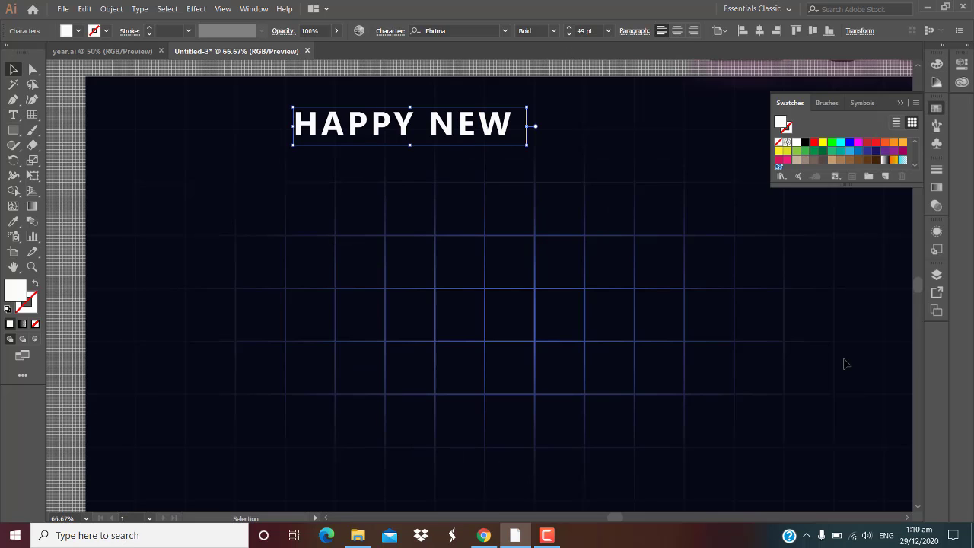
text( YEAR)
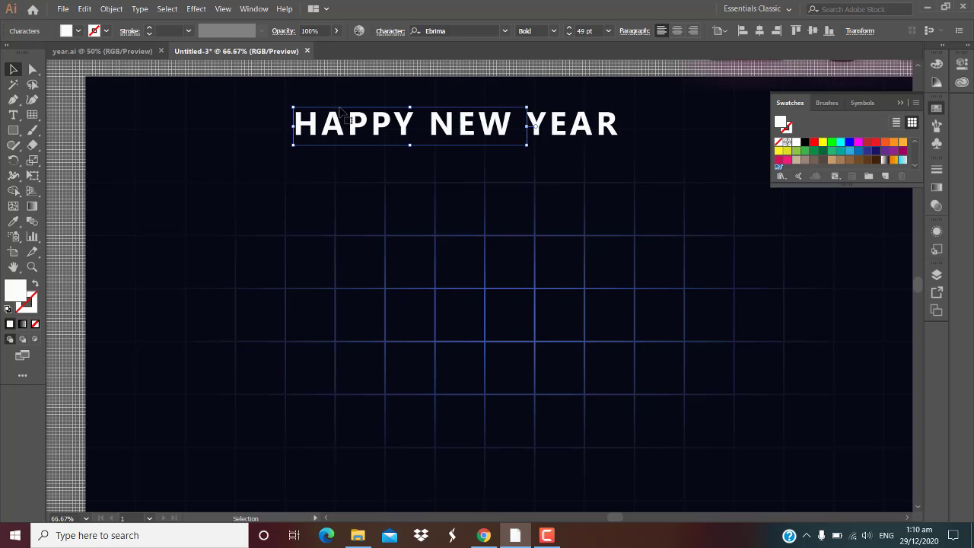
Fit the HAPPY NEW YEAR text frame and move it to the artboard's middle.
click(407, 141)
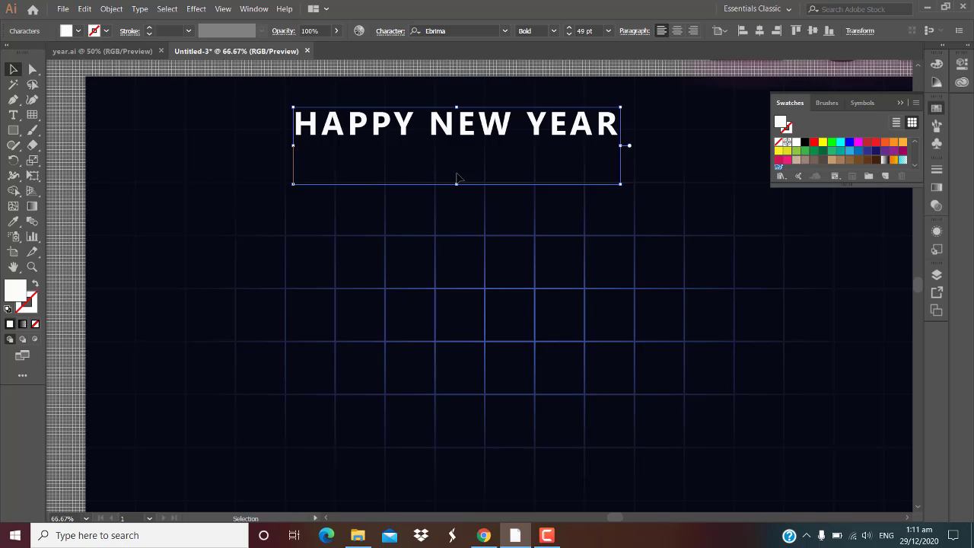
double_click(457, 180)
drag(443, 128, 449, 277)
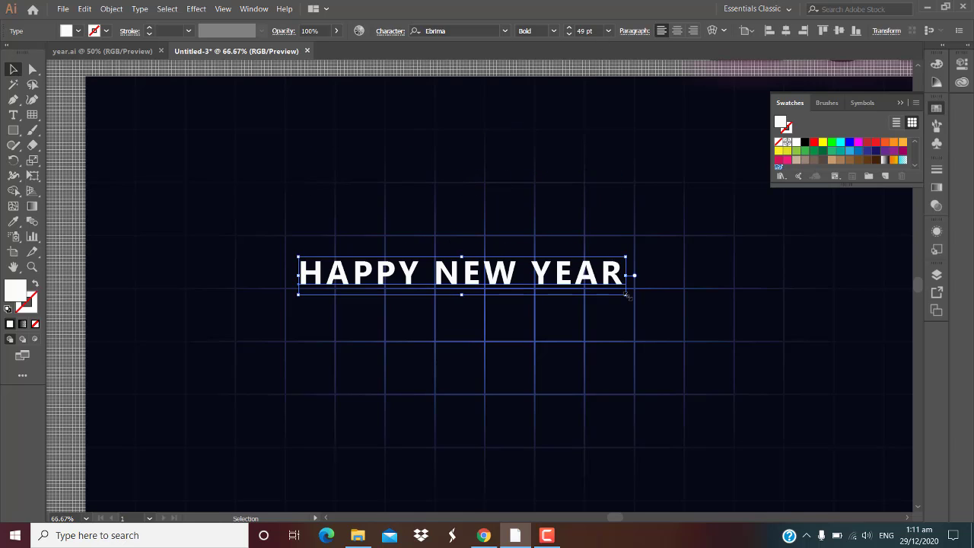
scroll(570, 31, up, 10)
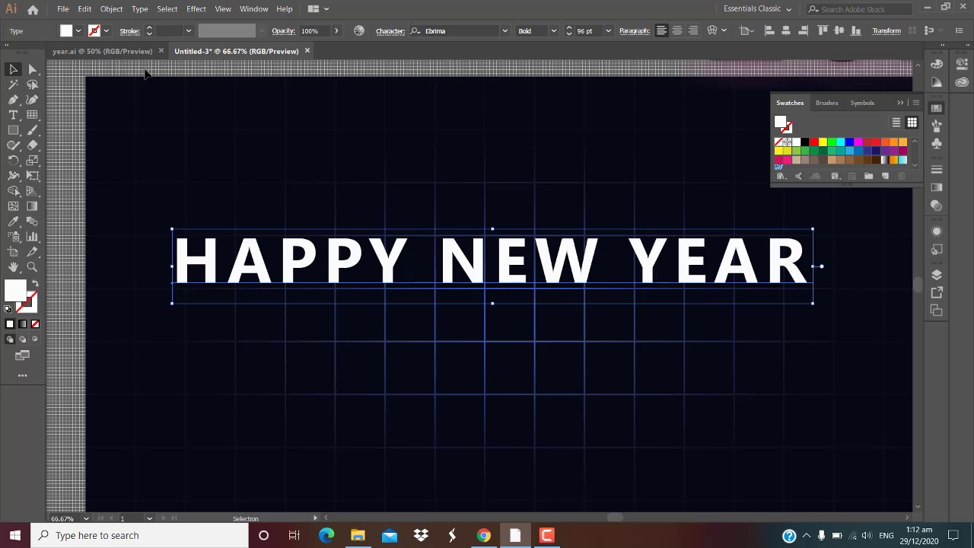
Switch HAPPY NEW YEAR to Arial Rounded MT Bold and convert it to outlines.
click(504, 30)
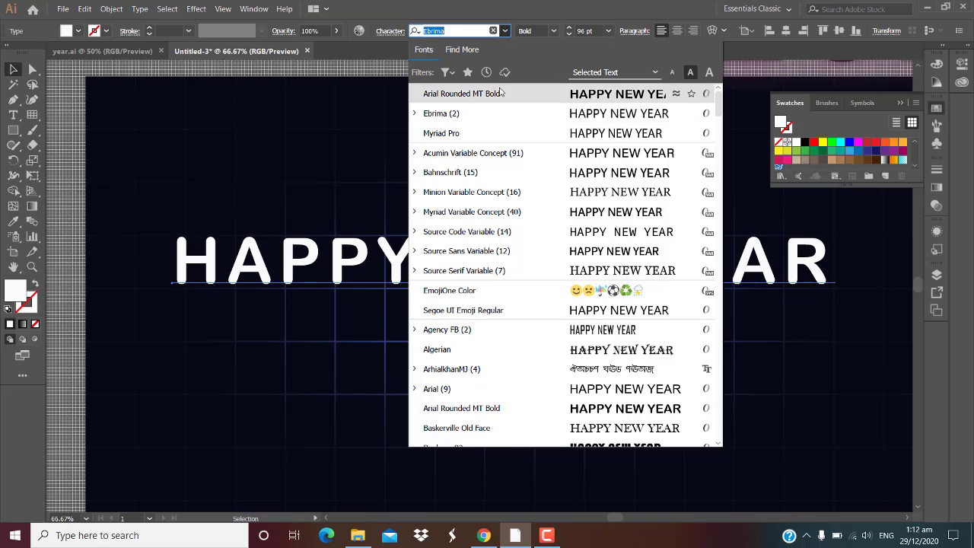
click(502, 92)
drag(491, 242, 479, 242)
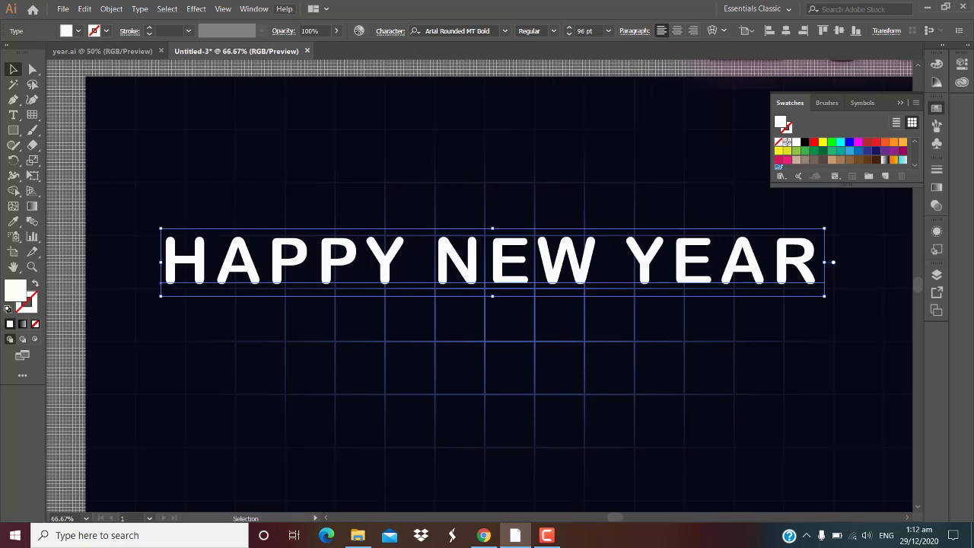
click(111, 8)
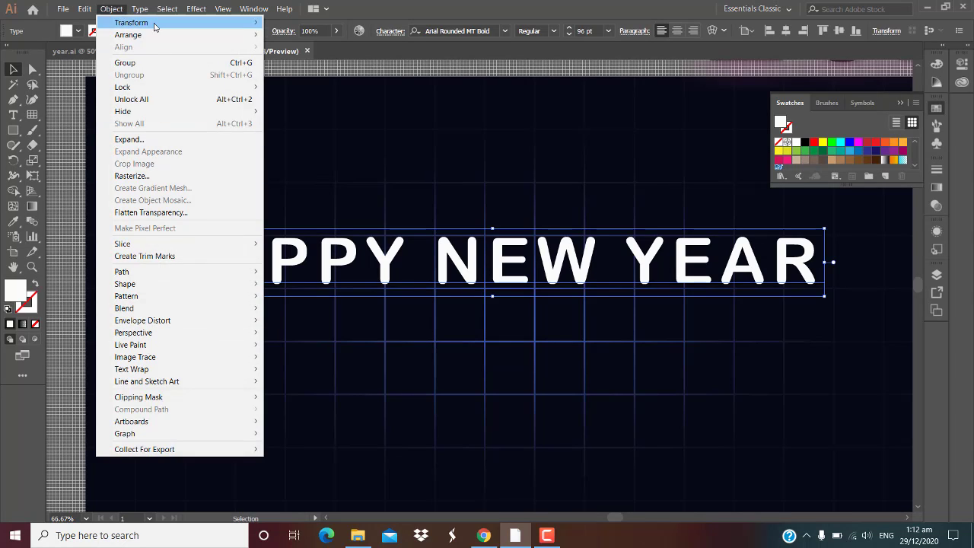
mouse_move(140, 8)
click(164, 204)
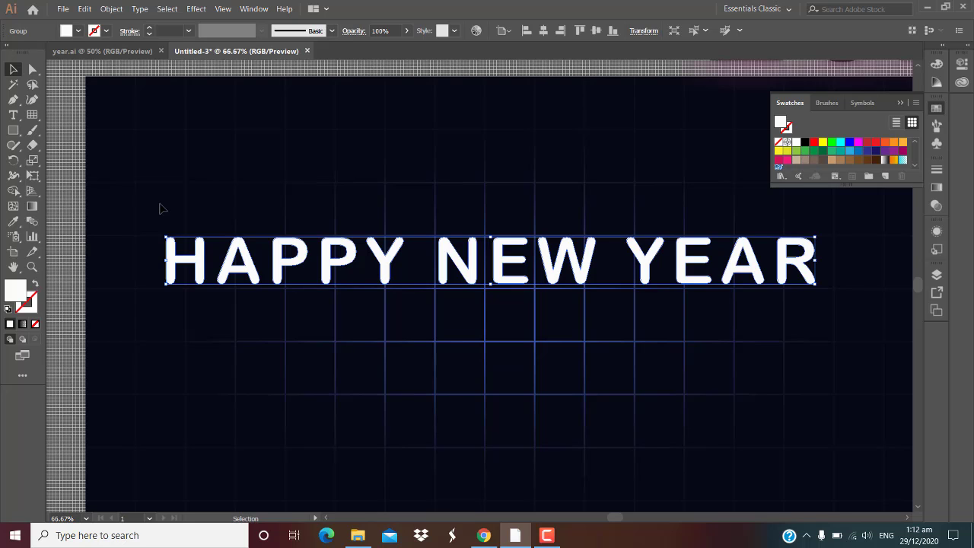
Apply the global RGB Magenta swatch and edit it into a softer pink.
double_click(860, 143)
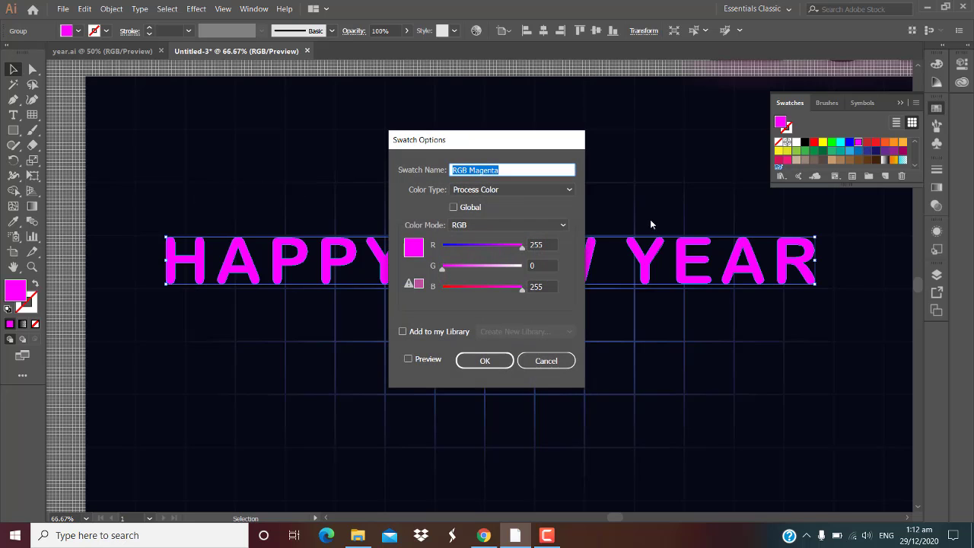
mouse_move(520, 287)
mouse_down()
mouse_move(476, 288)
mouse_move(488, 289)
mouse_up()
click(496, 361)
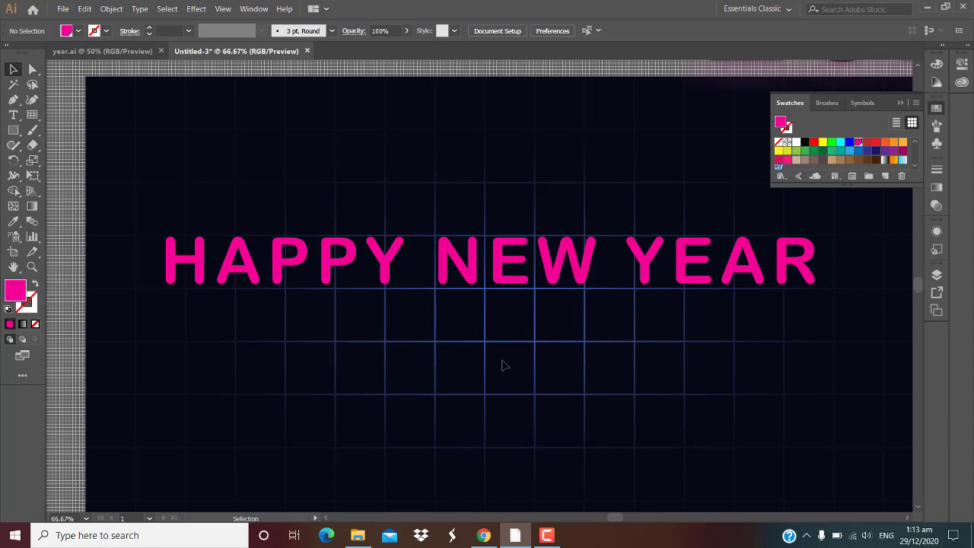
double_click(858, 144)
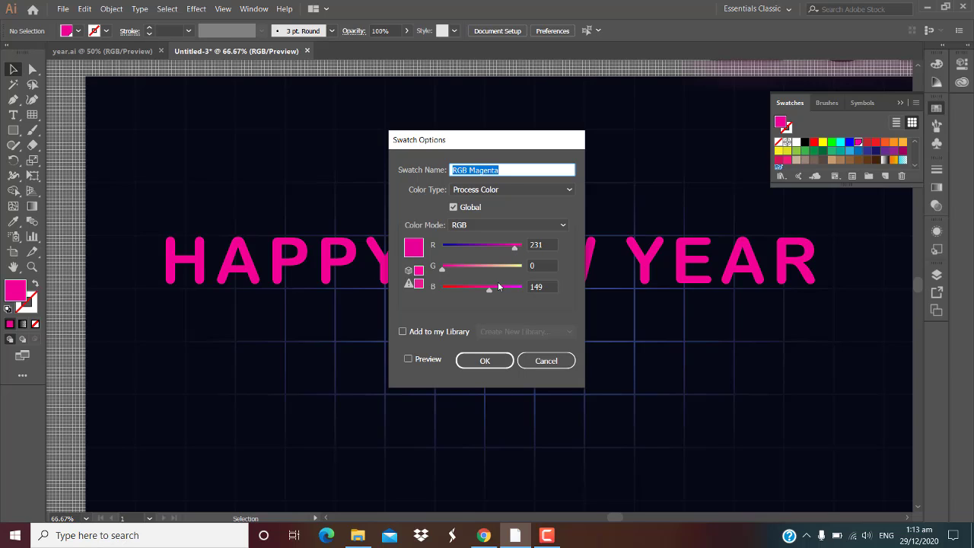
drag(490, 290, 495, 303)
click(496, 362)
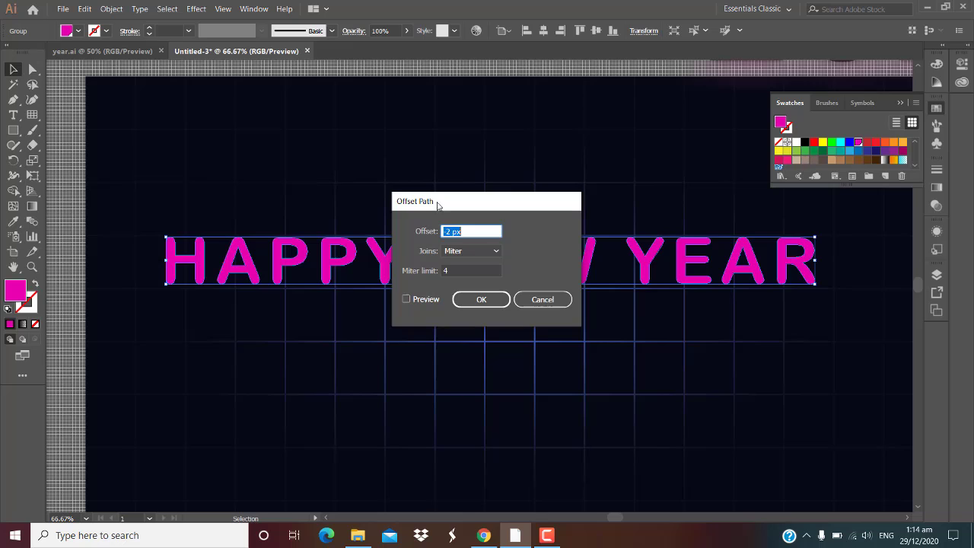
Apply a negative Offset Path, then an offset of 1, to the HAPPY NEW YEAR lettering.
click(464, 231)
click(481, 299)
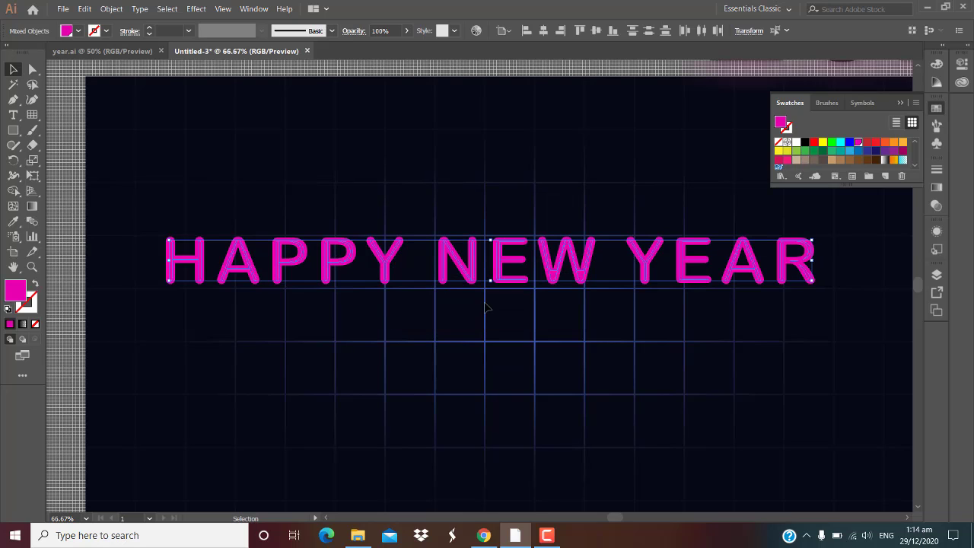
click(111, 9)
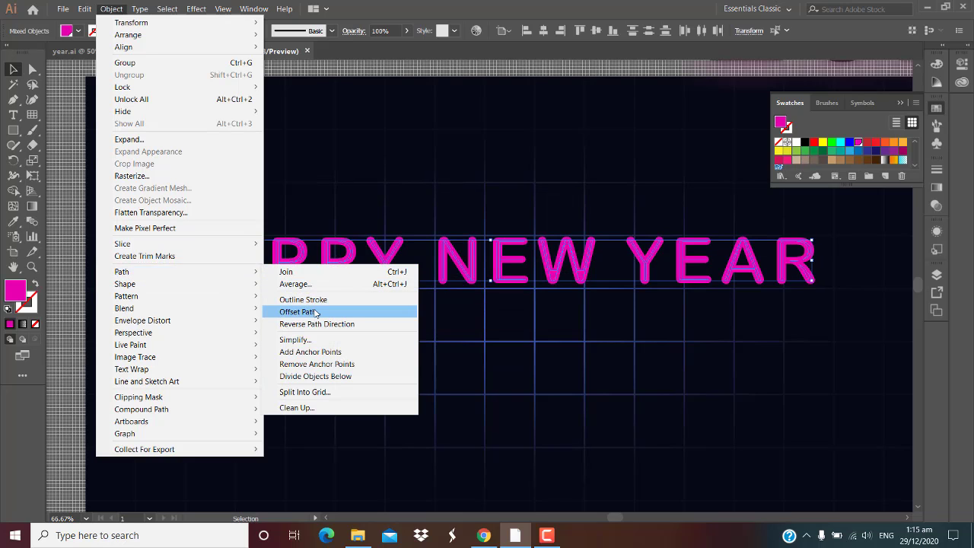
click(312, 311)
key(BackSpace)
text(1)
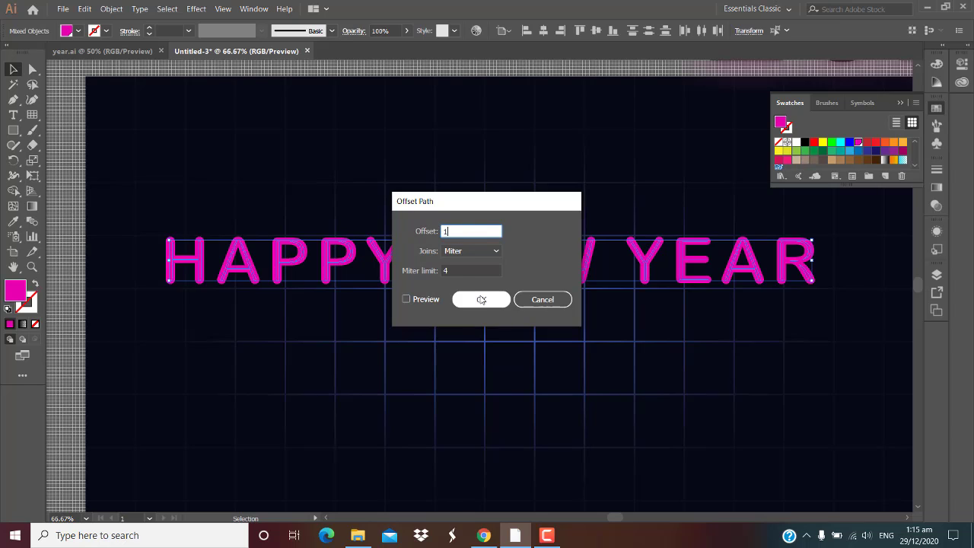
click(483, 300)
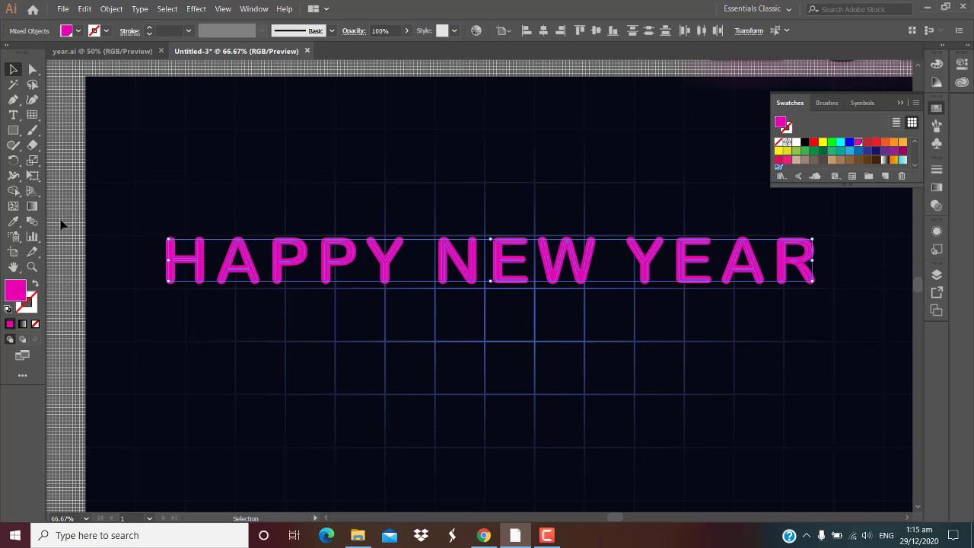
Ungroup the HAPPY NEW YEAR lettering into separate shapes.
click(111, 9)
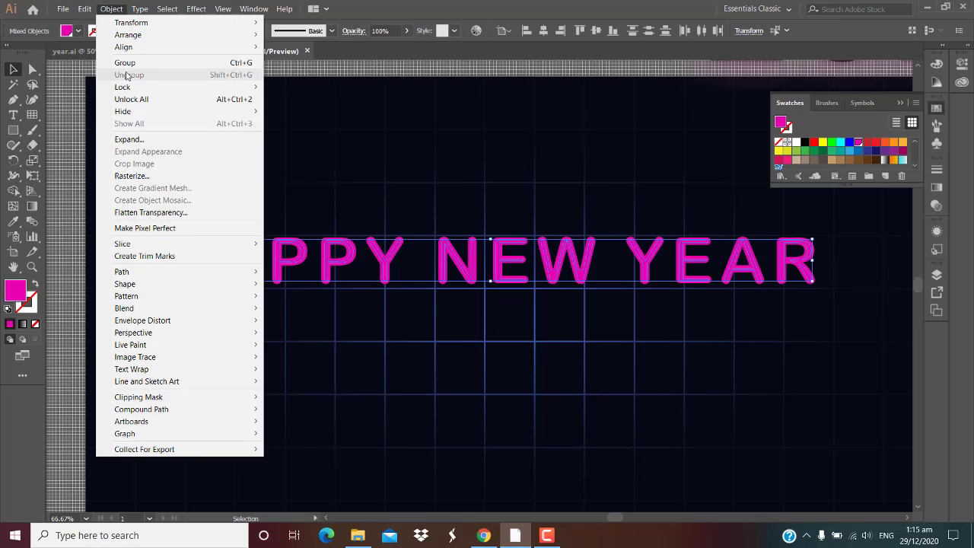
click(312, 188)
click(327, 274)
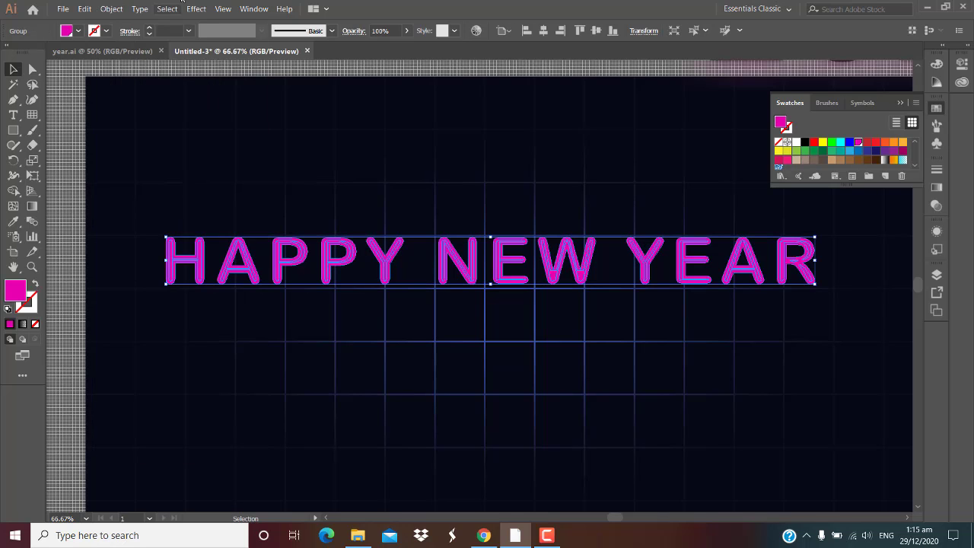
click(111, 8)
click(145, 74)
click(333, 311)
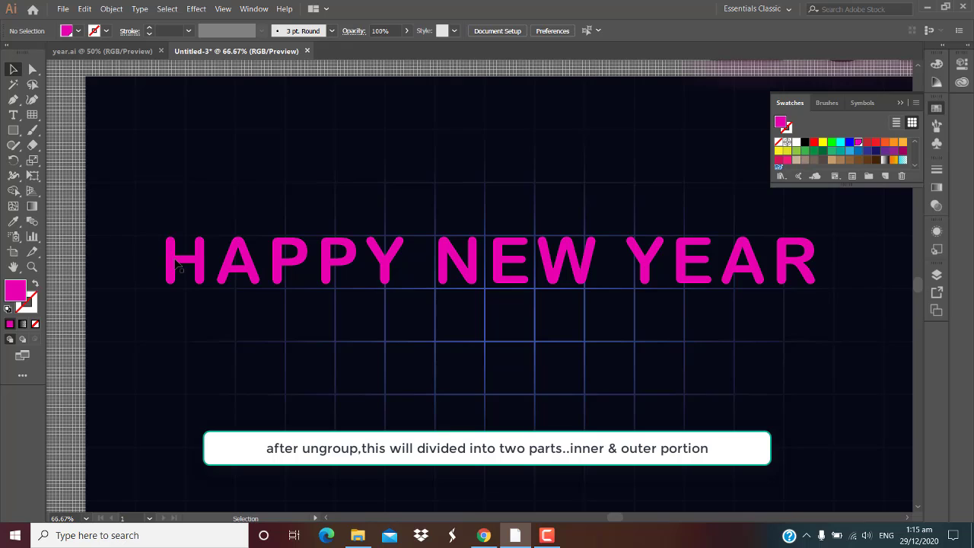
Shift-select the inner part of all twelve letters of HAPPY NEW YEAR.
click(178, 266)
shift+click(237, 269)
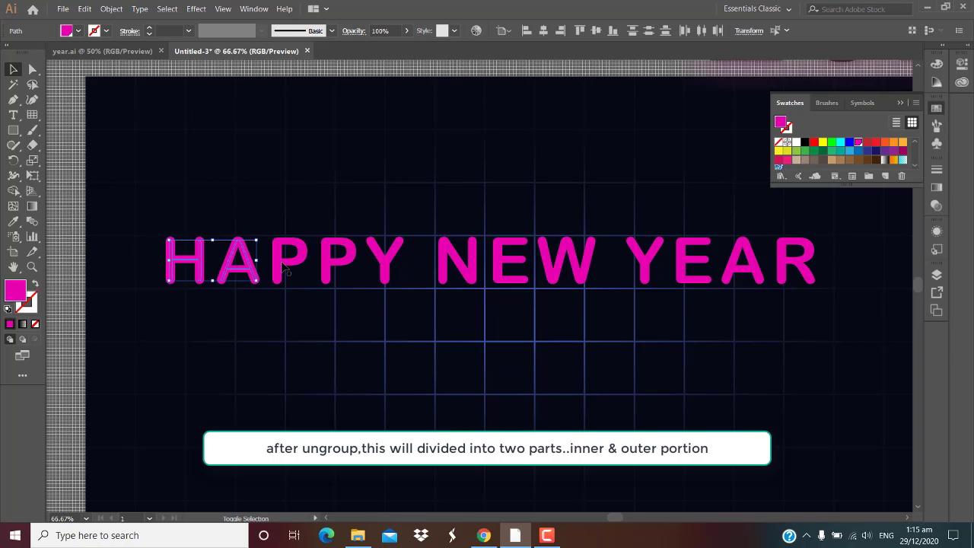
shift+click(286, 268)
shift+click(328, 267)
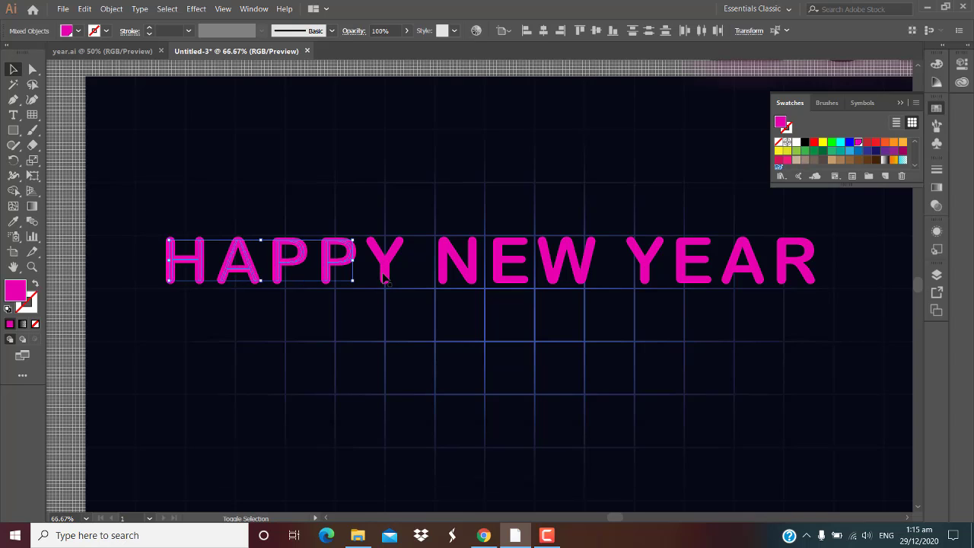
shift+click(383, 277)
shift+click(466, 272)
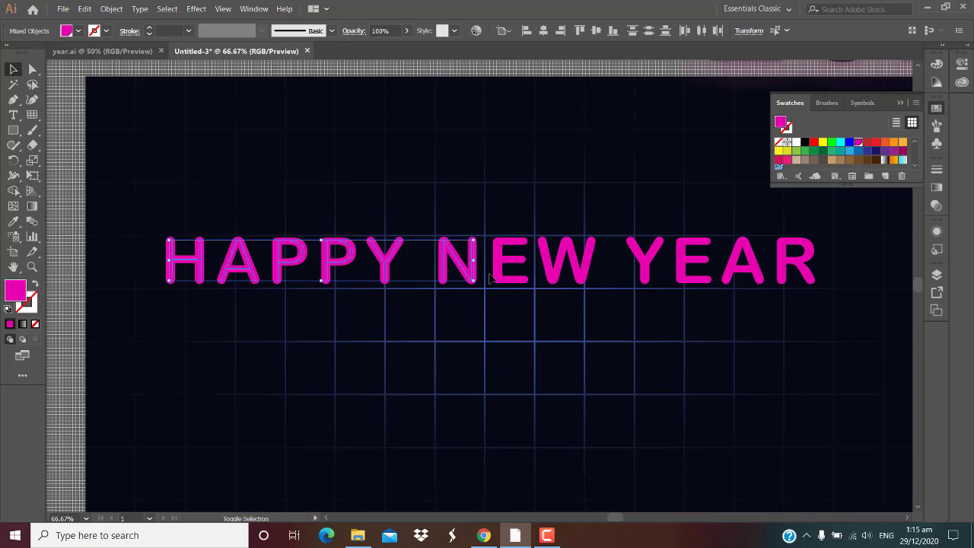
shift+click(513, 280)
shift+click(554, 280)
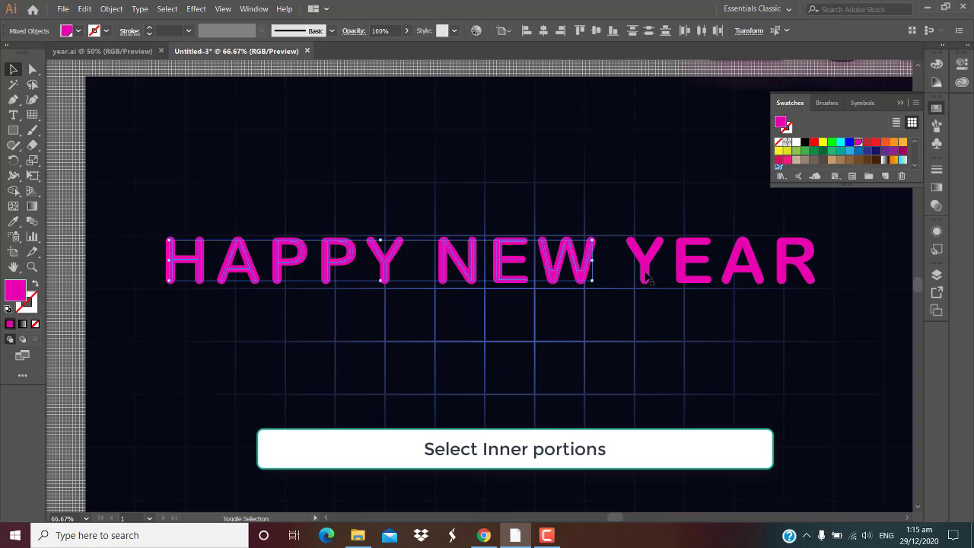
shift+click(645, 277)
shift+click(691, 282)
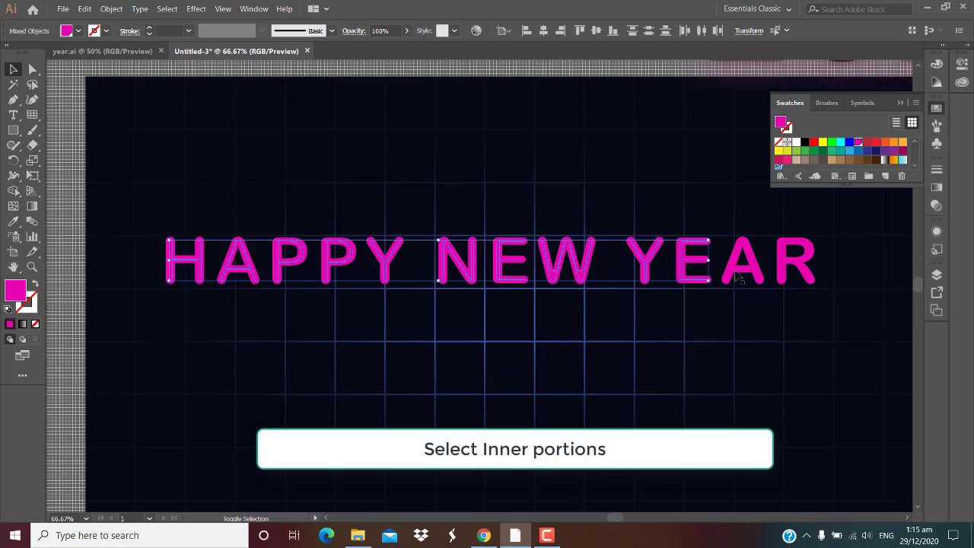
shift+click(737, 277)
shift+click(788, 268)
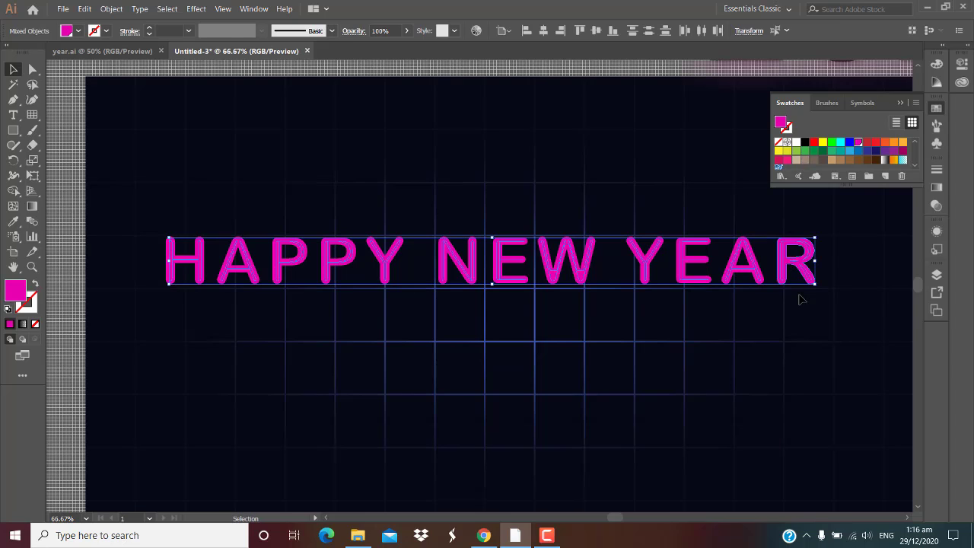
Outline the inner letter parts, nudge them down and group them.
key(ctrl+shift+o)
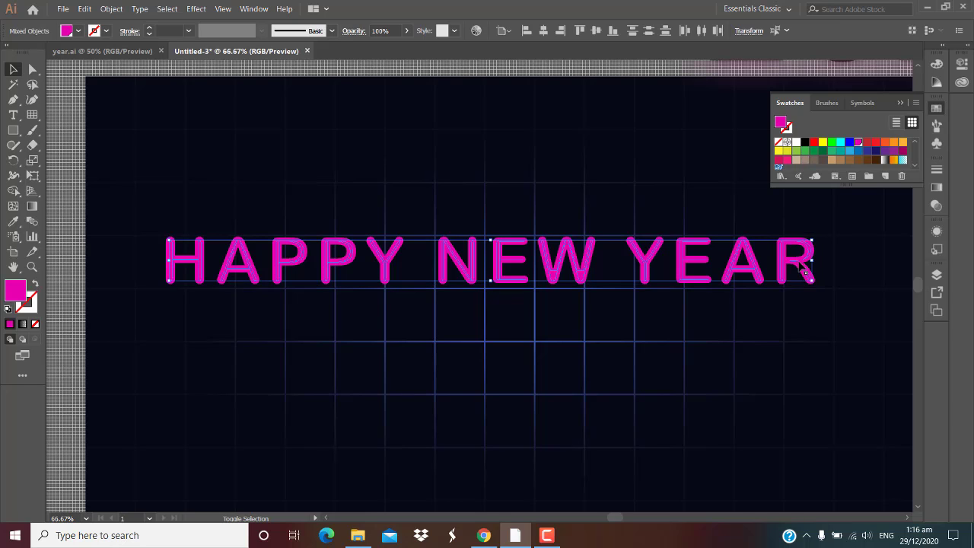
key(Down)
key(Down)
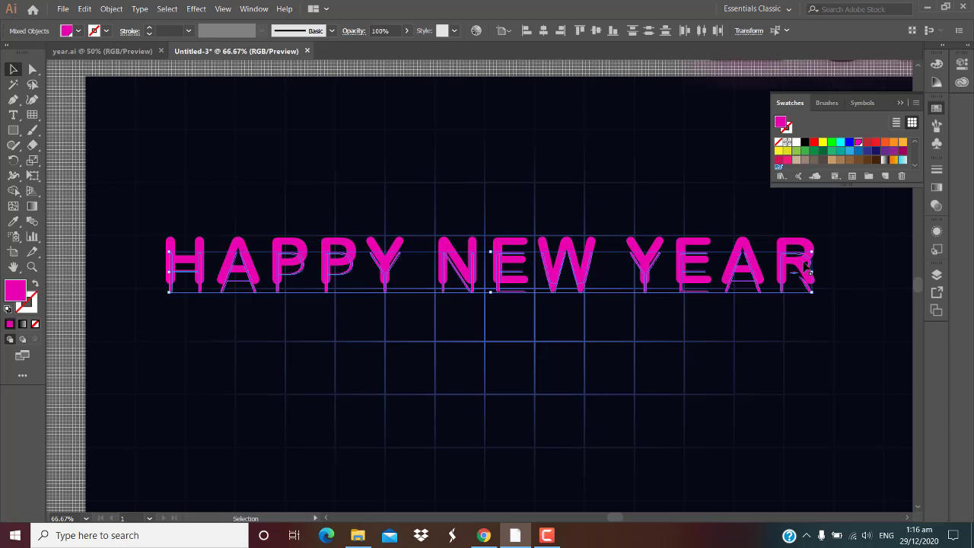
key(Down)
key(Down)
key(Down)
key(Down)
key(Down)
key(Down)
key(Down)
key(Down)
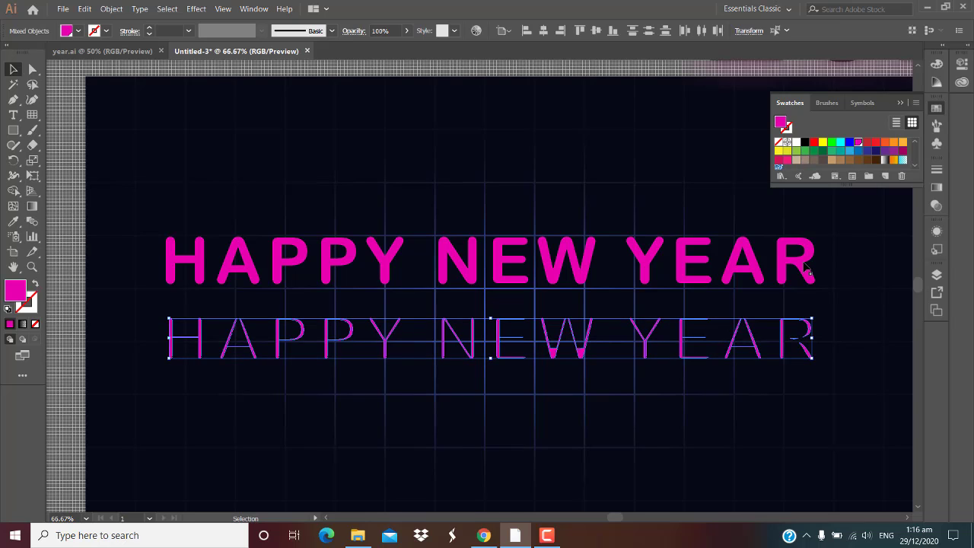
key(ctrl+g)
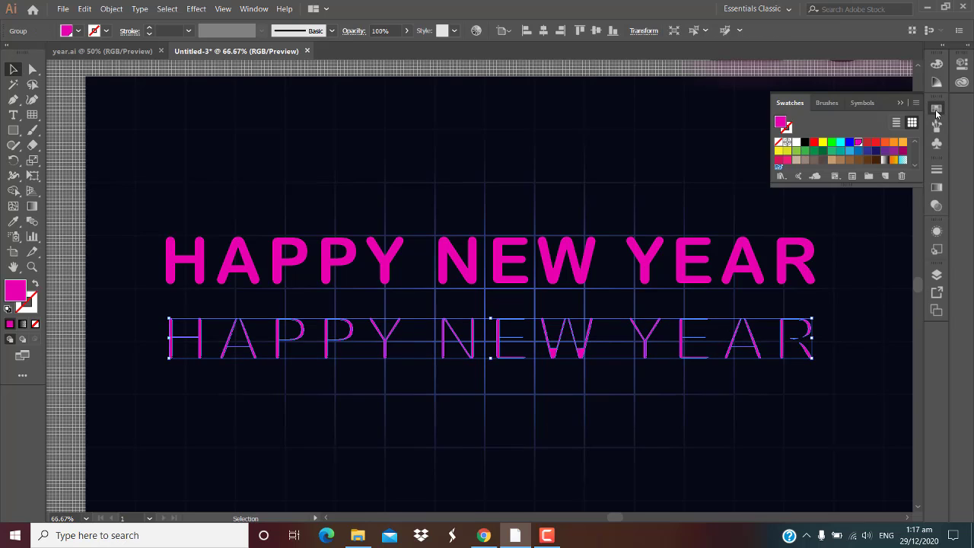
Color the inner group light pink from the Color Guide and move it back inside the letters.
click(896, 122)
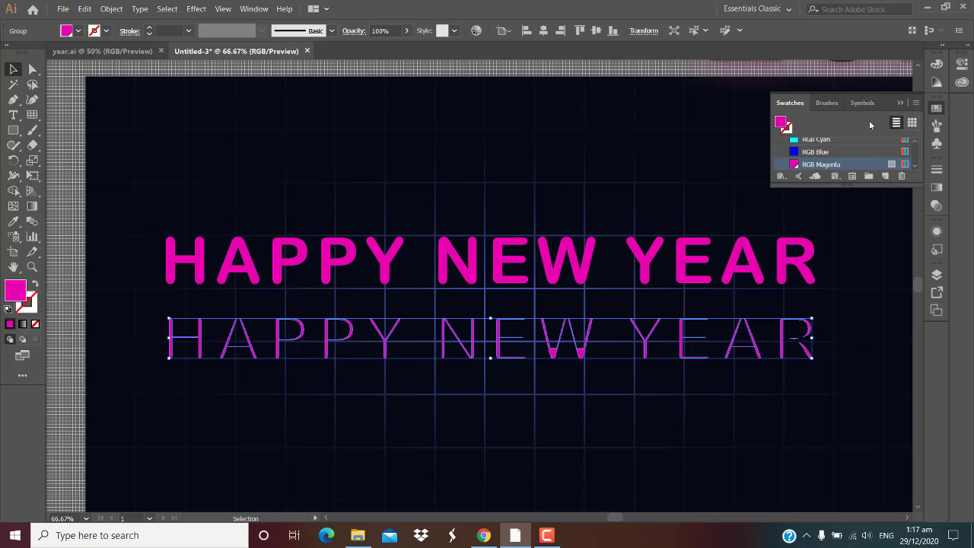
click(937, 82)
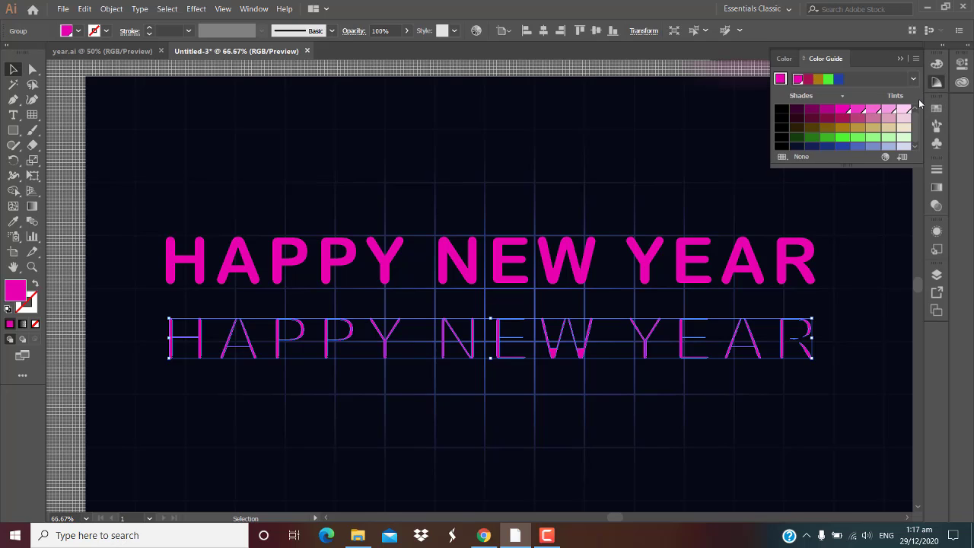
click(887, 112)
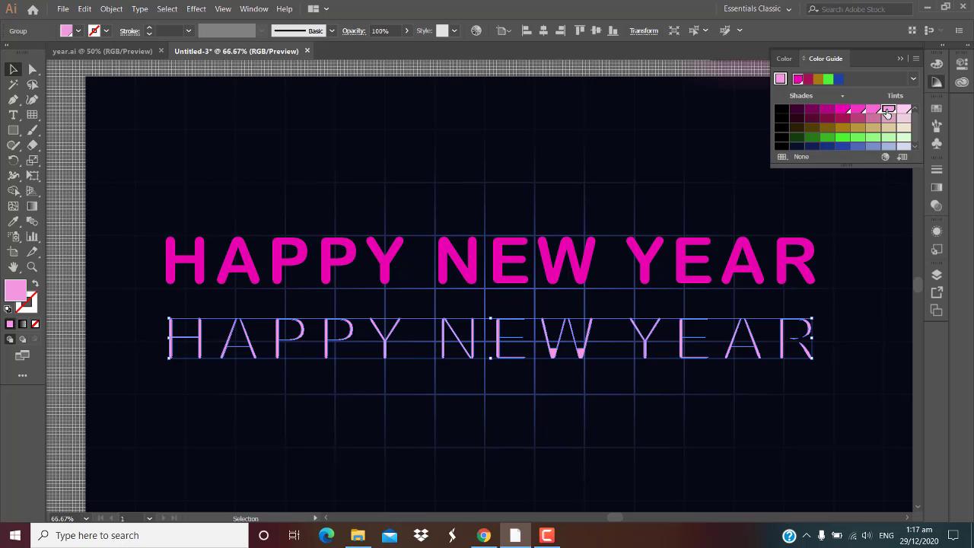
key(shift+Up)
key(shift+Up)
key(shift+Up)
key(shift+Up)
key(shift+Up)
key(shift+Up)
key(shift+Up)
key(shift+Up)
key(shift+Up)
key(shift+Up)
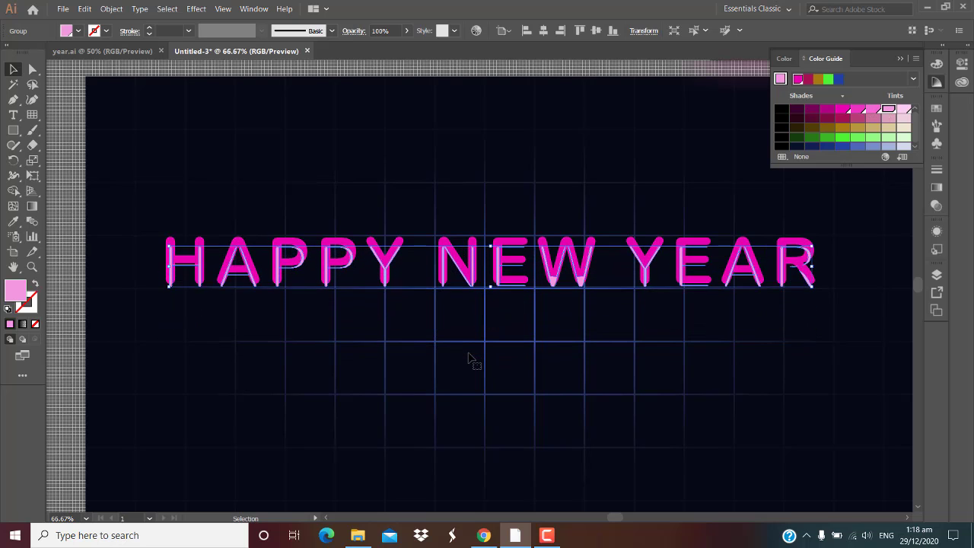
key(shift+Up)
key(shift+Up)
key(shift+Up)
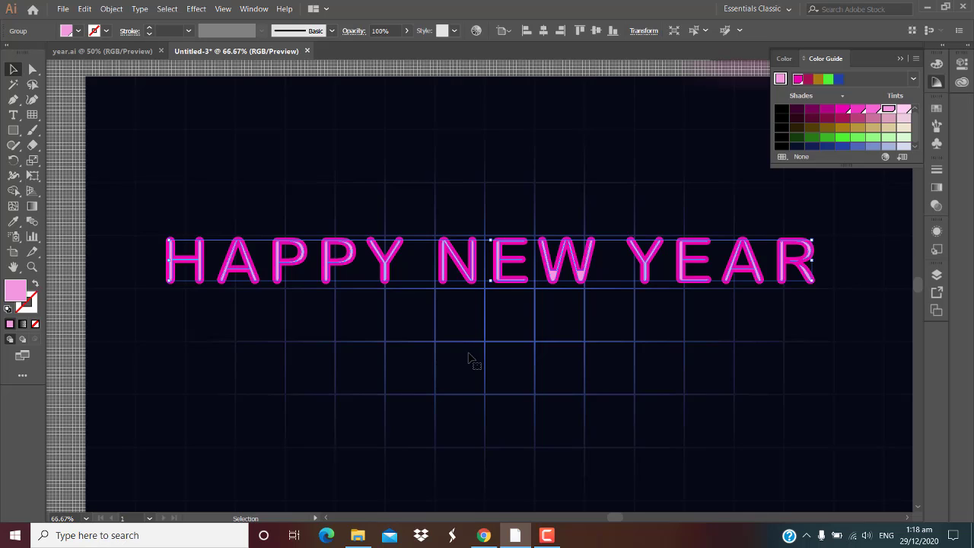
Begin selecting the outer letter parts, starting with P and Y.
click(469, 358)
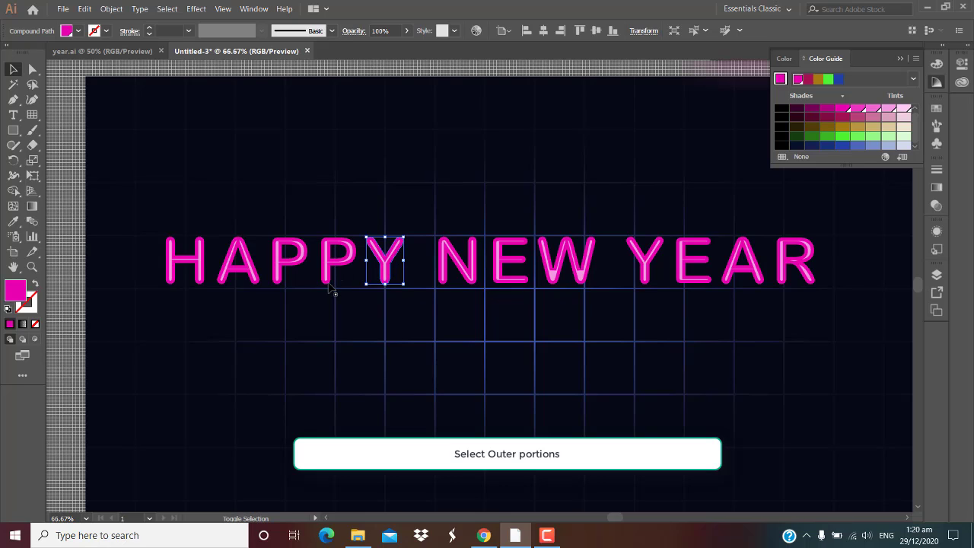
shift+click(328, 277)
shift+click(274, 280)
Add the outer parts of the remaining letters, H through R, to the selection.
shift+click(222, 280)
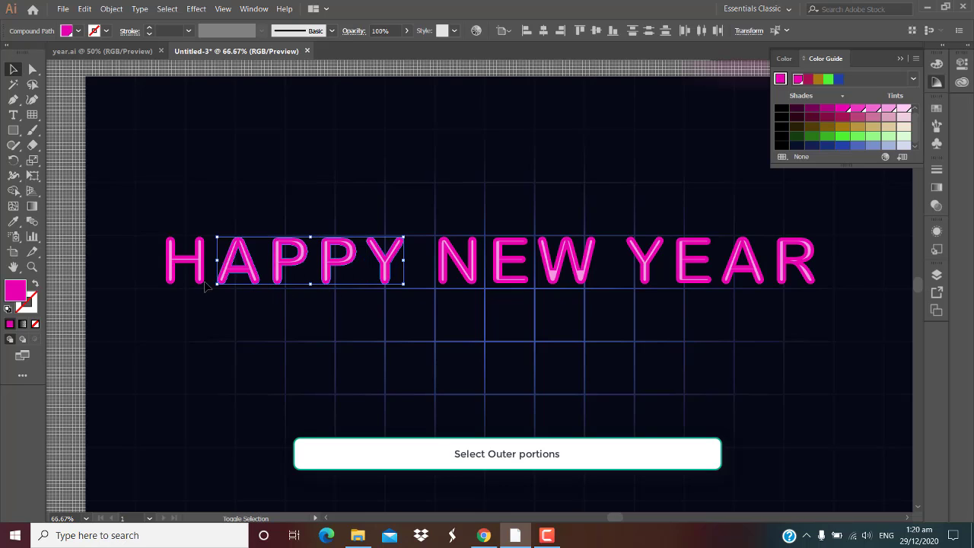
shift+click(200, 282)
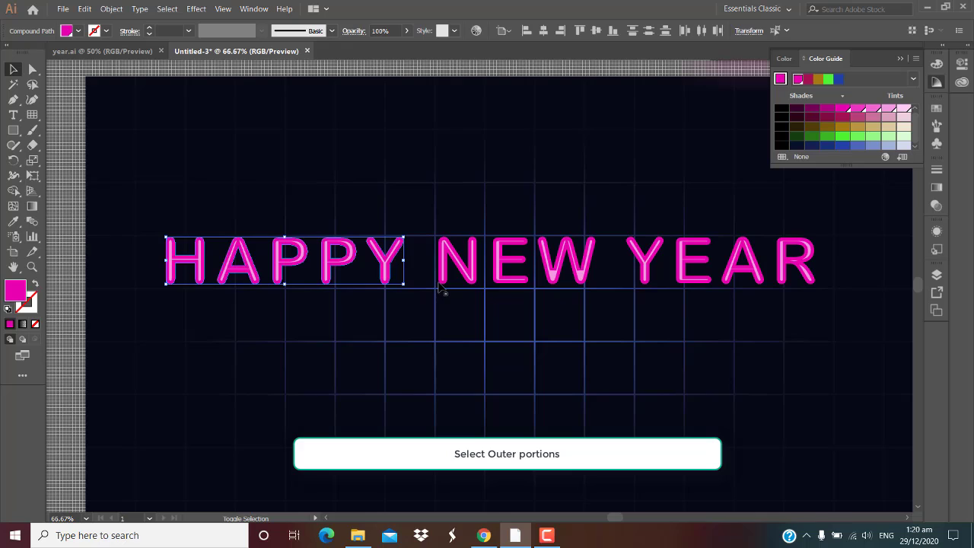
shift+click(443, 280)
shift+click(500, 282)
shift+click(584, 291)
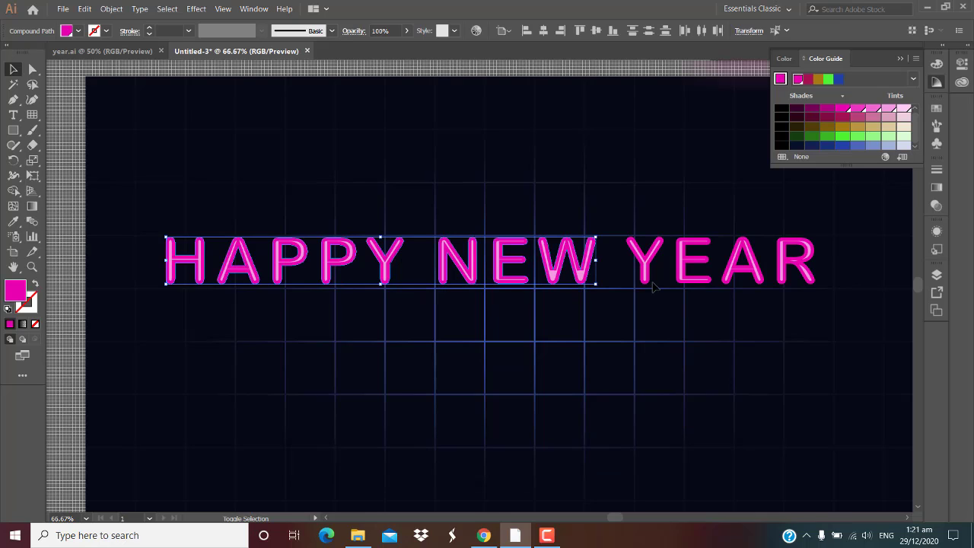
shift+click(645, 286)
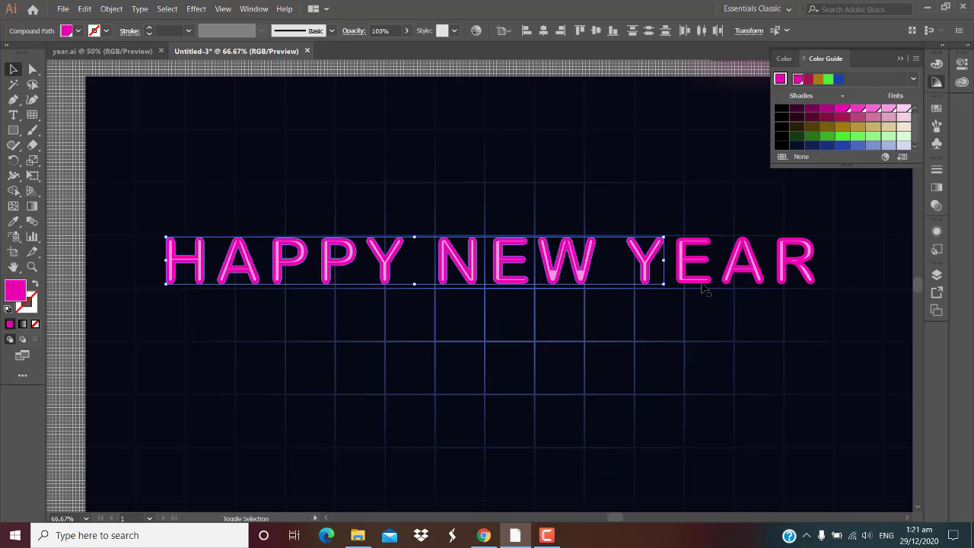
shift+click(700, 282)
shift+click(758, 286)
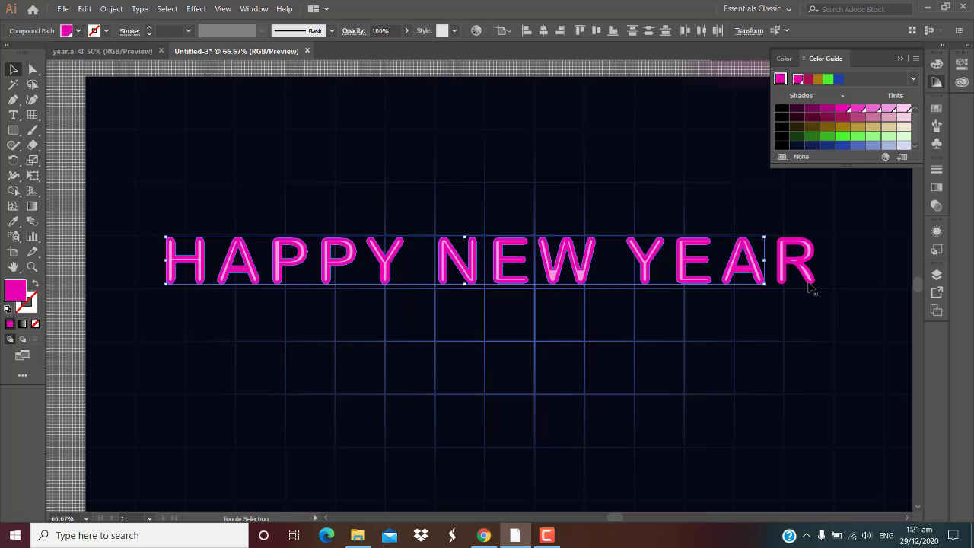
shift+click(810, 286)
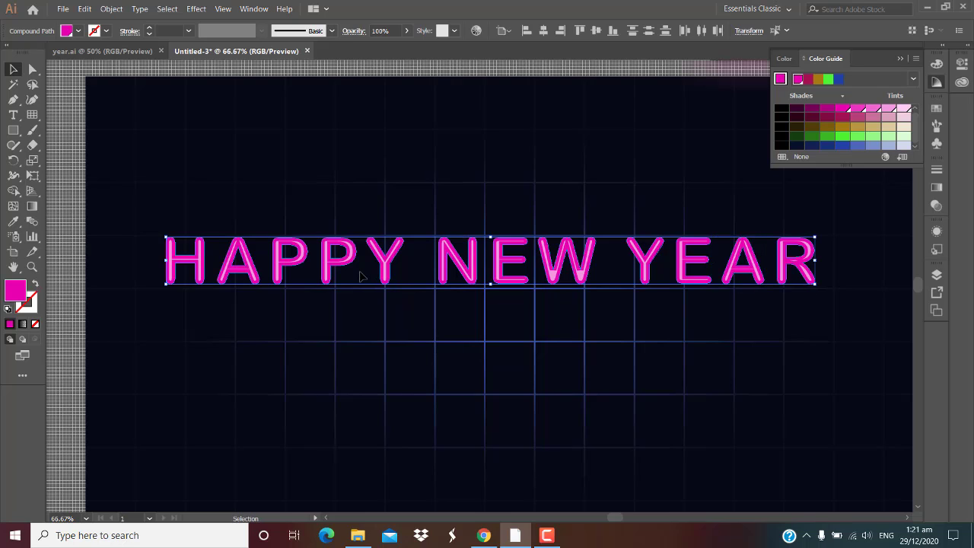
Apply a 7.9-pixel Gaussian Blur to the selected outer parts.
click(196, 9)
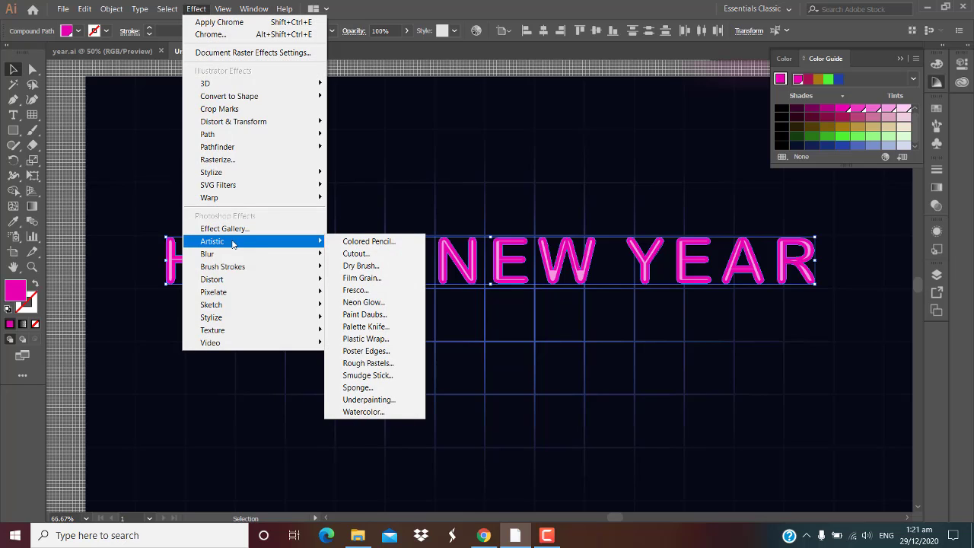
mouse_move(229, 253)
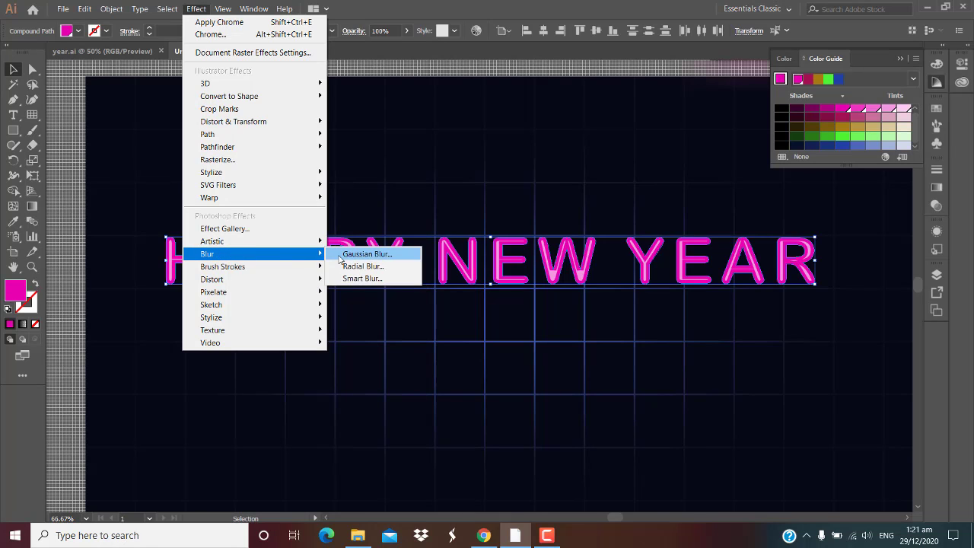
click(340, 261)
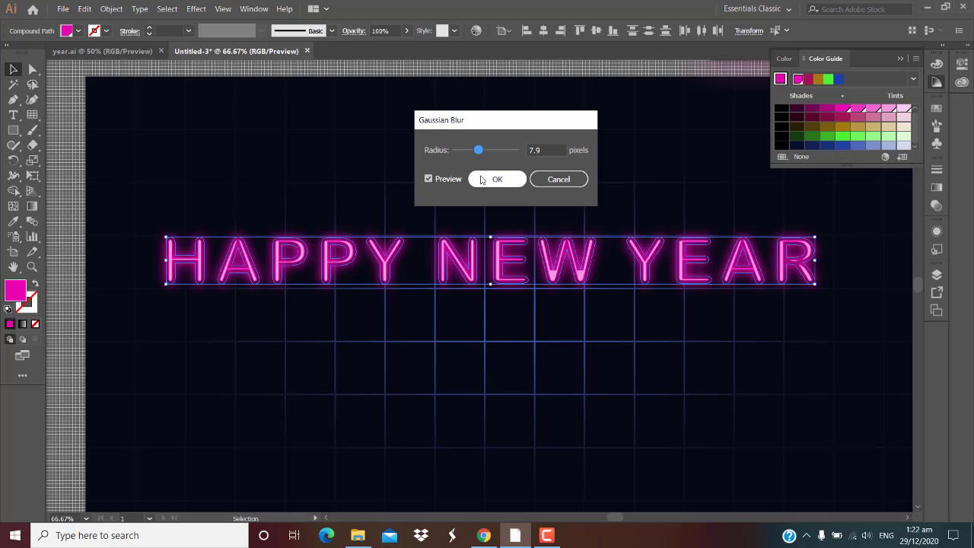
click(482, 180)
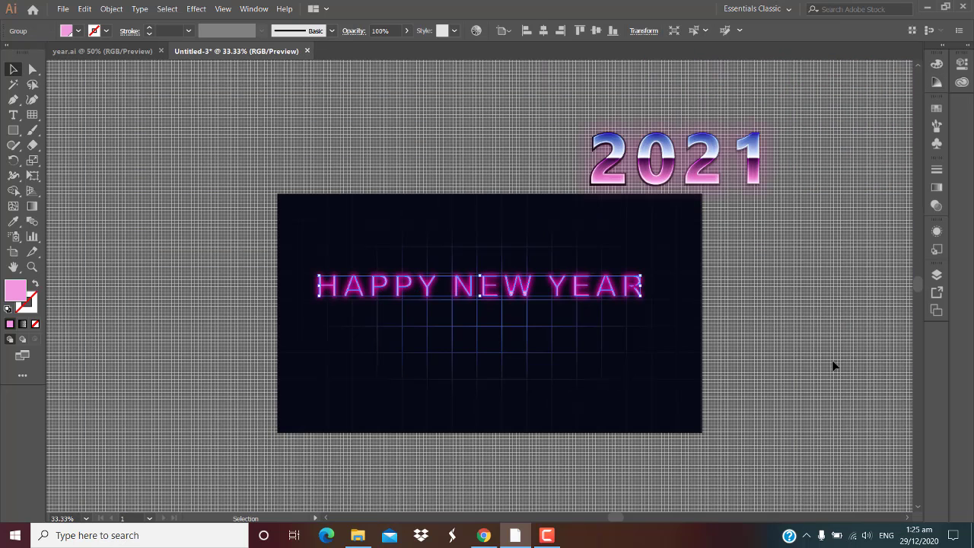
Position 2021 on the artboard just above HAPPY NEW YEAR.
drag(664, 175, 476, 251)
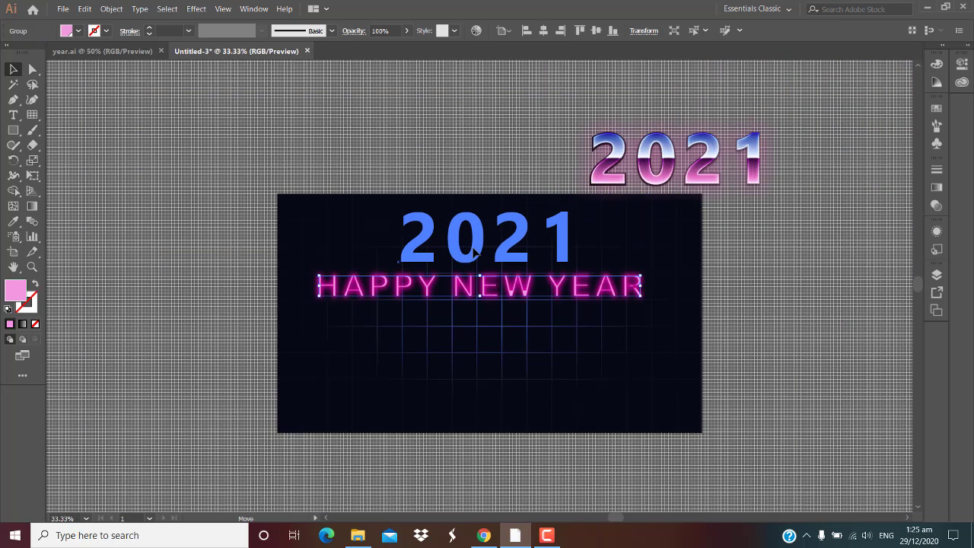
click(510, 305)
mouse_move(452, 291)
mouse_down()
mouse_move(452, 325)
mouse_move(478, 392)
mouse_up()
drag(477, 252, 485, 344)
click(606, 327)
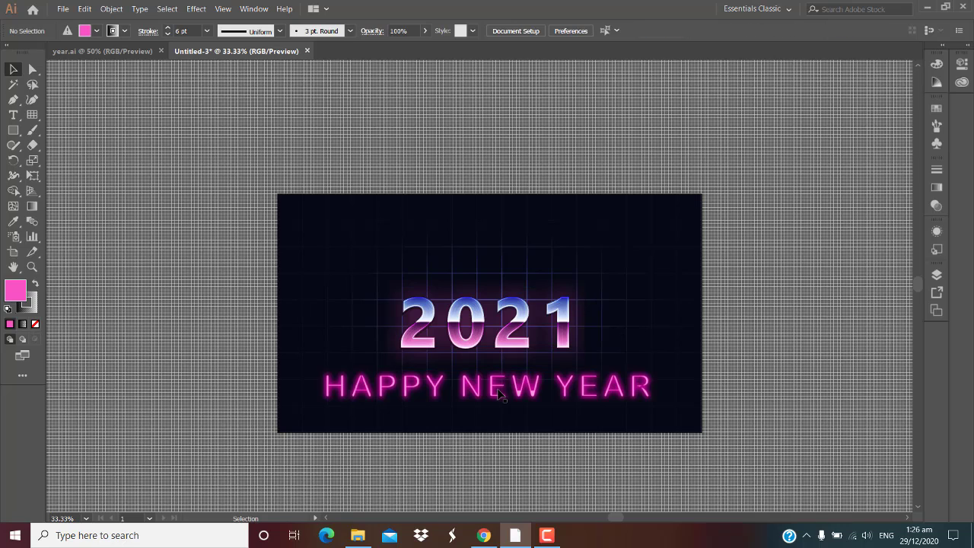
Shrink HAPPY NEW YEAR under 2021, group them and centre the group vertically.
click(628, 397)
drag(653, 396, 614, 394)
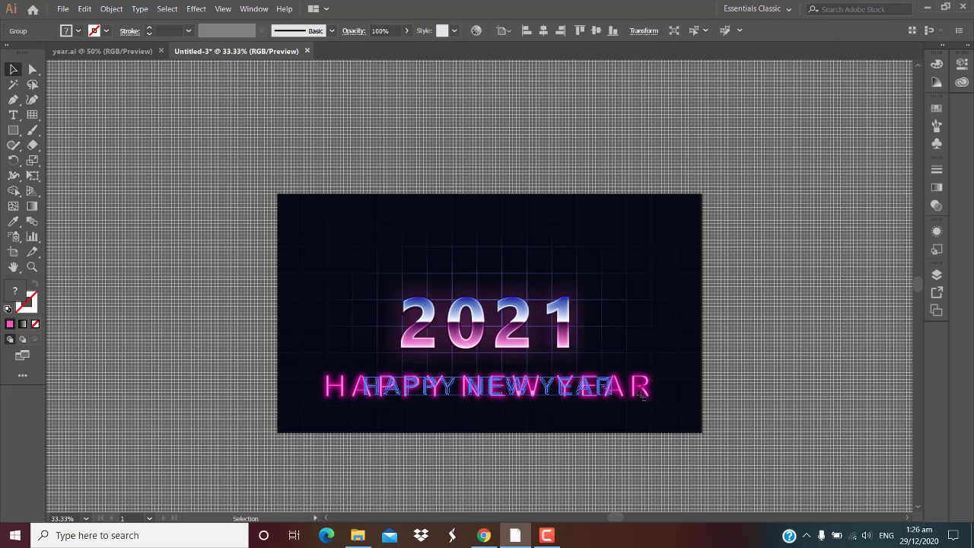
drag(481, 392, 484, 370)
shift+click(487, 320)
right_click(511, 313)
click(533, 397)
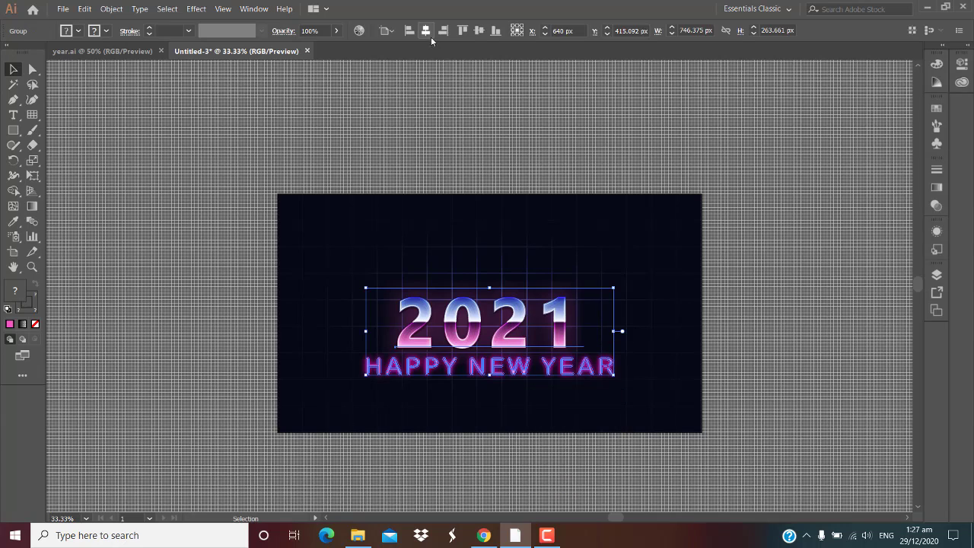
click(479, 31)
click(536, 224)
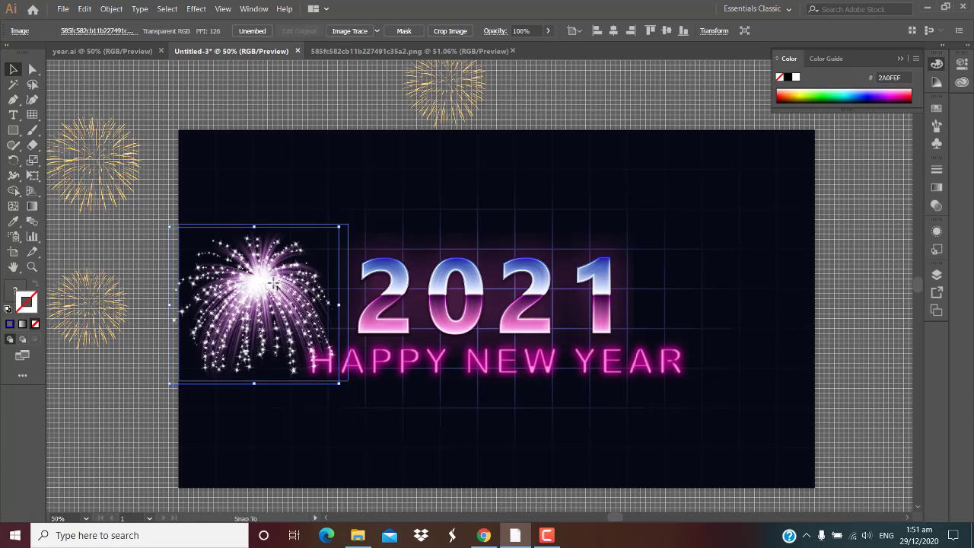
Place pink firework copies at the artboard's top-left and top-right, shrinking the right-hand one.
drag(315, 295, 309, 203)
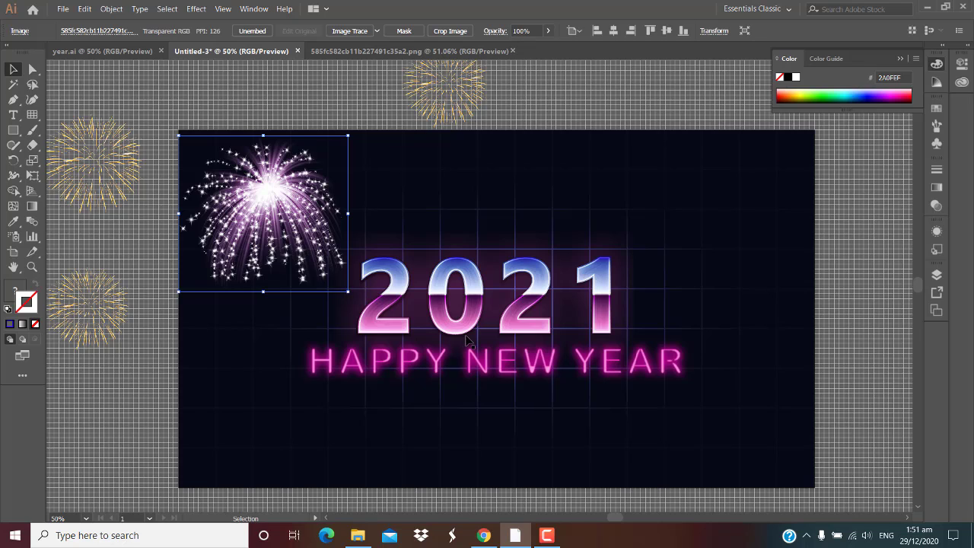
mouse_move(267, 194)
mouse_down()
mouse_move(725, 198)
mouse_move(499, 386)
mouse_move(500, 411)
mouse_up()
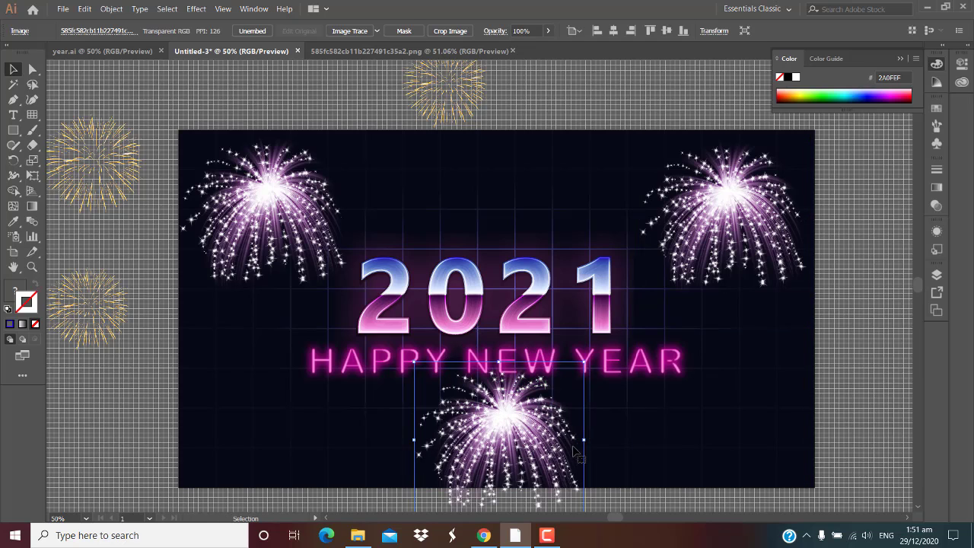
click(616, 445)
drag(721, 195, 724, 206)
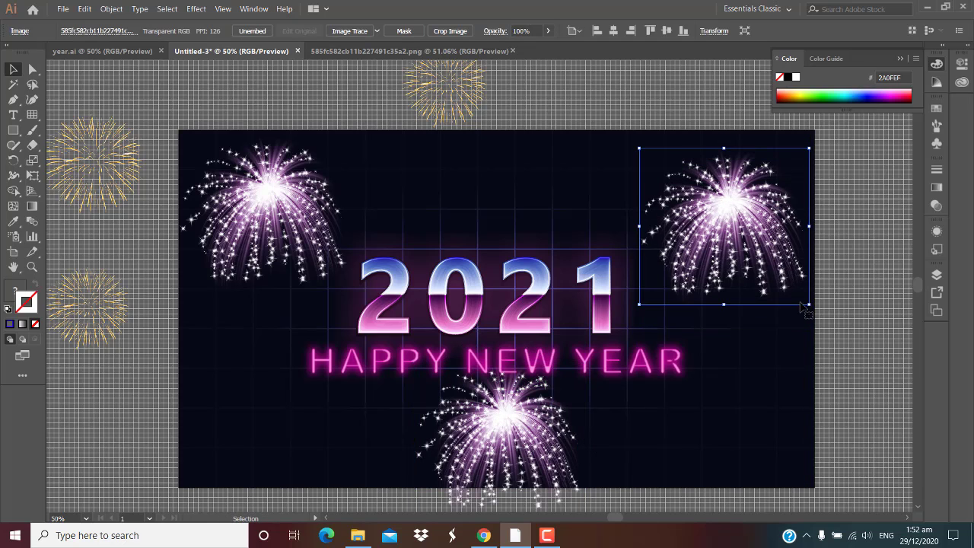
drag(809, 304, 776, 252)
mouse_move(500, 420)
mouse_down()
mouse_move(305, 428)
mouse_move(425, 218)
mouse_move(450, 222)
mouse_up()
drag(734, 213, 288, 207)
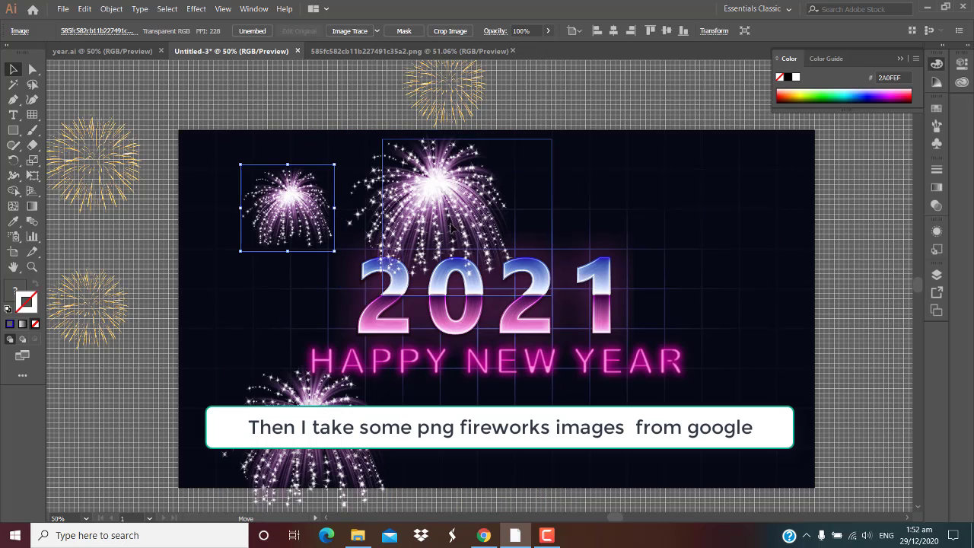
mouse_move(434, 221)
mouse_down()
mouse_move(711, 219)
mouse_move(704, 222)
mouse_up()
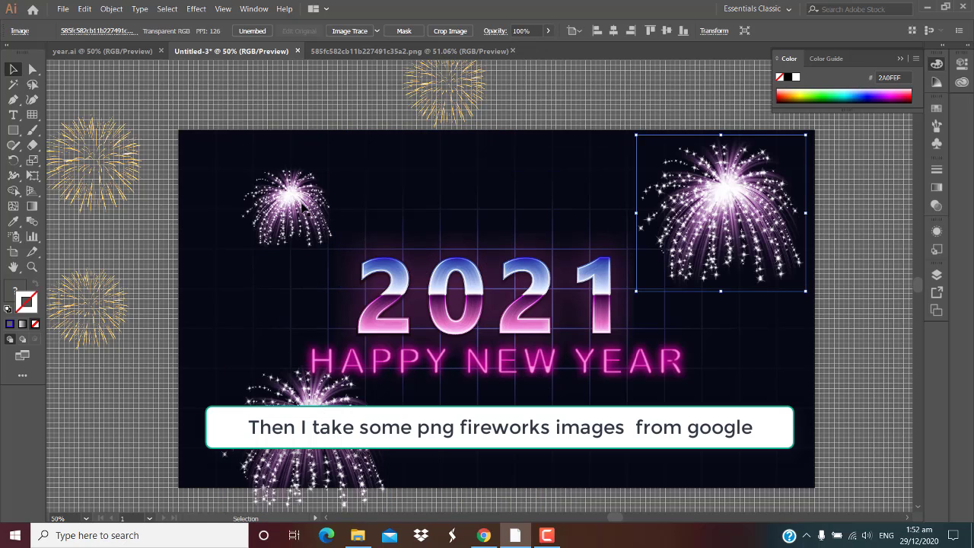
Add a gold firework at the top centre with a small pink firework beside it.
drag(302, 206, 429, 178)
drag(109, 170, 268, 199)
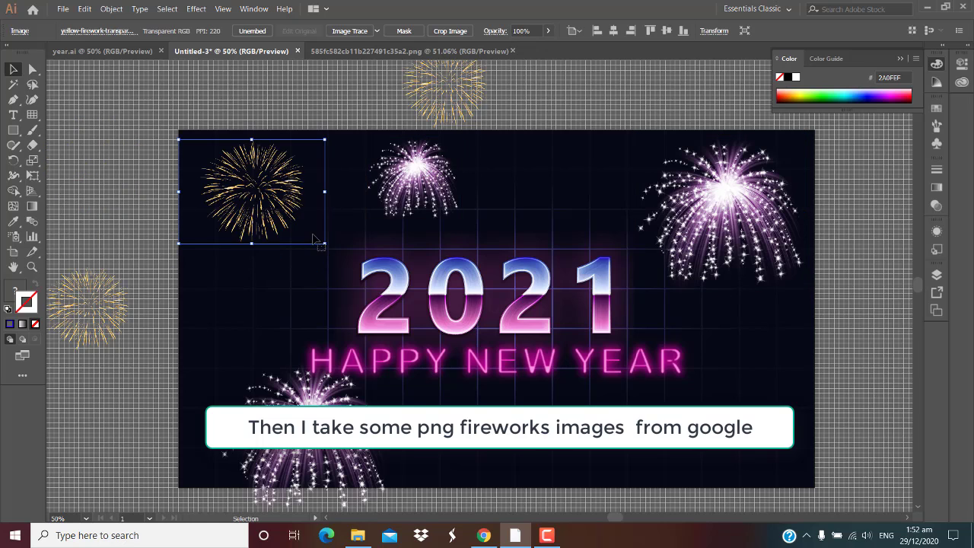
drag(312, 437, 130, 116)
drag(342, 290, 303, 437)
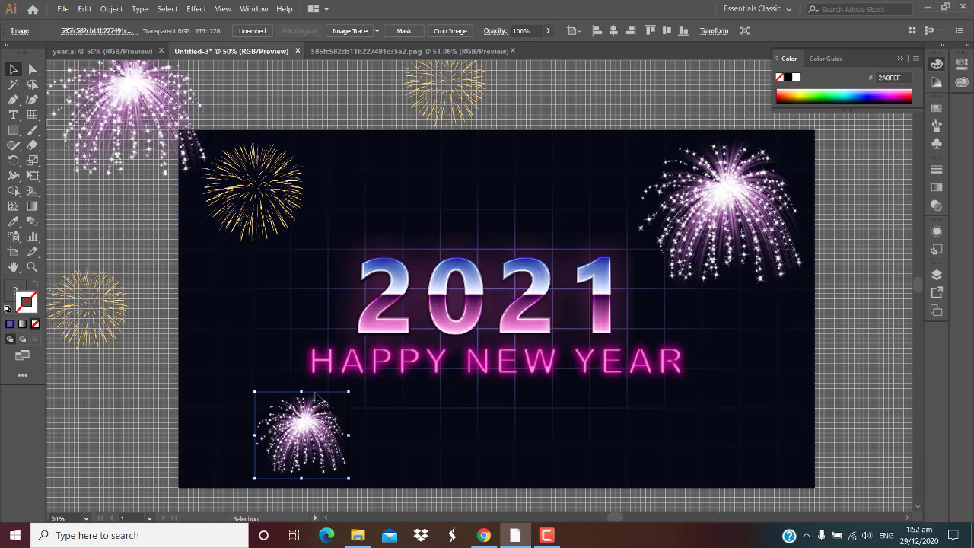
mouse_move(440, 181)
mouse_down()
mouse_move(406, 210)
mouse_move(430, 186)
mouse_move(417, 198)
mouse_up()
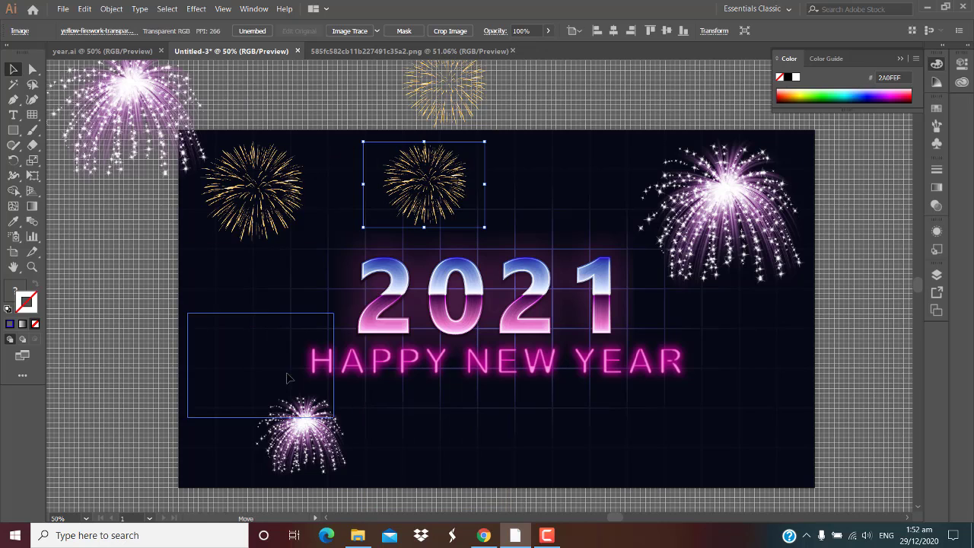
drag(294, 282, 286, 196)
key(ctrl+shift+a)
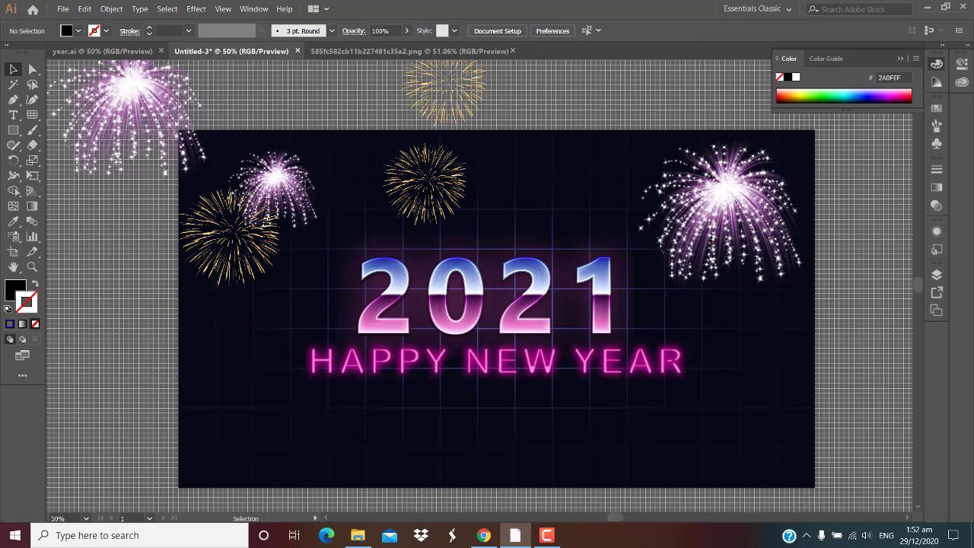
Move a shrunken pink firework to the bottom centre and bring the gold firework into the top centre.
mouse_move(162, 98)
mouse_down()
mouse_move(415, 407)
mouse_move(753, 440)
mouse_move(501, 424)
mouse_move(525, 187)
mouse_move(534, 190)
mouse_move(508, 406)
mouse_up()
key(ctrl+shift+a)
drag(533, 459, 536, 469)
click(593, 481)
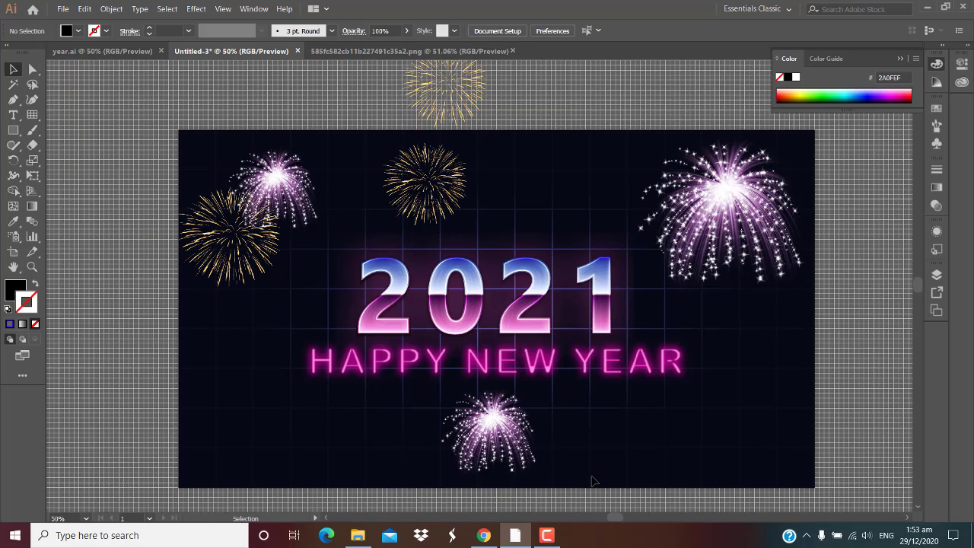
mouse_move(483, 97)
mouse_down()
mouse_move(559, 196)
mouse_move(790, 278)
mouse_up()
click(791, 384)
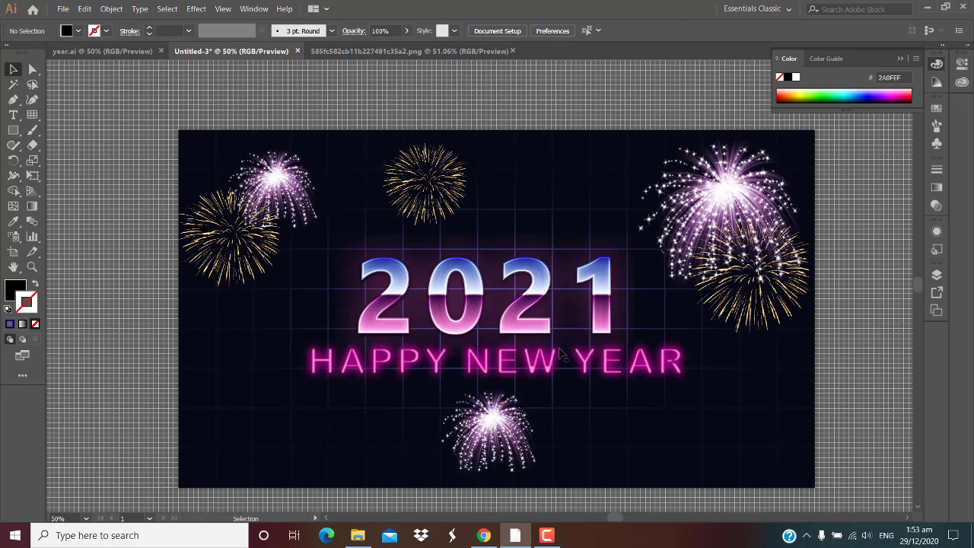
Remove the enlarged, tilted lower-left firework from the artboard and nudge the top-centre gold firework right.
drag(561, 354, 247, 435)
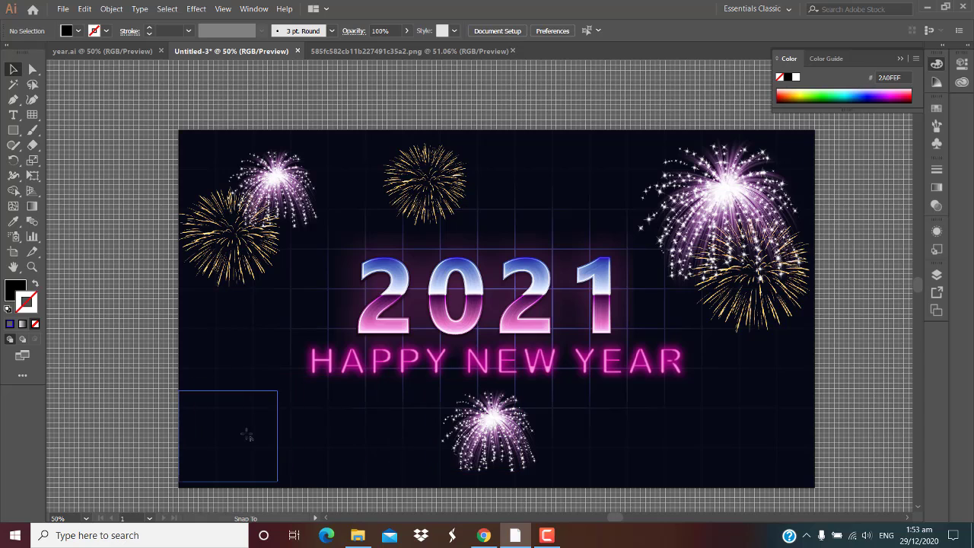
drag(277, 482, 319, 446)
click(320, 446)
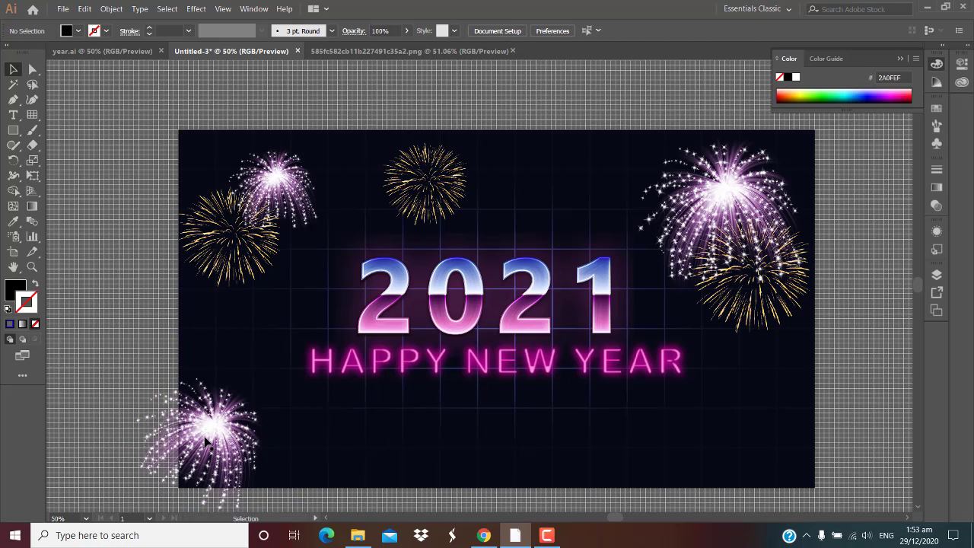
drag(206, 441, 92, 122)
drag(443, 183, 457, 183)
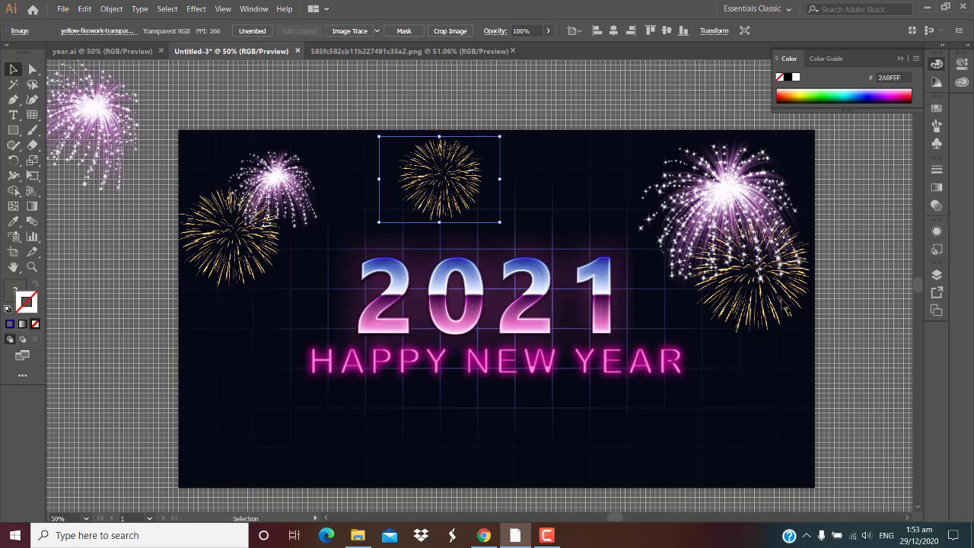
Try enlarging the upper-right pink and gold fireworks together, then undo the oversized scale.
click(716, 301)
click(803, 186)
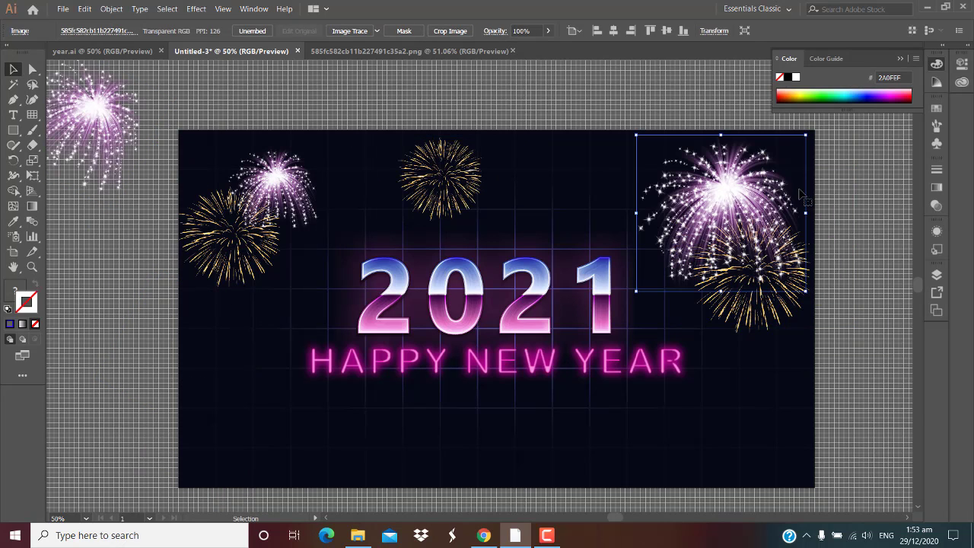
shift+click(768, 300)
mouse_move(835, 335)
mouse_down()
mouse_move(858, 384)
mouse_move(824, 391)
mouse_up()
click(858, 384)
click(795, 423)
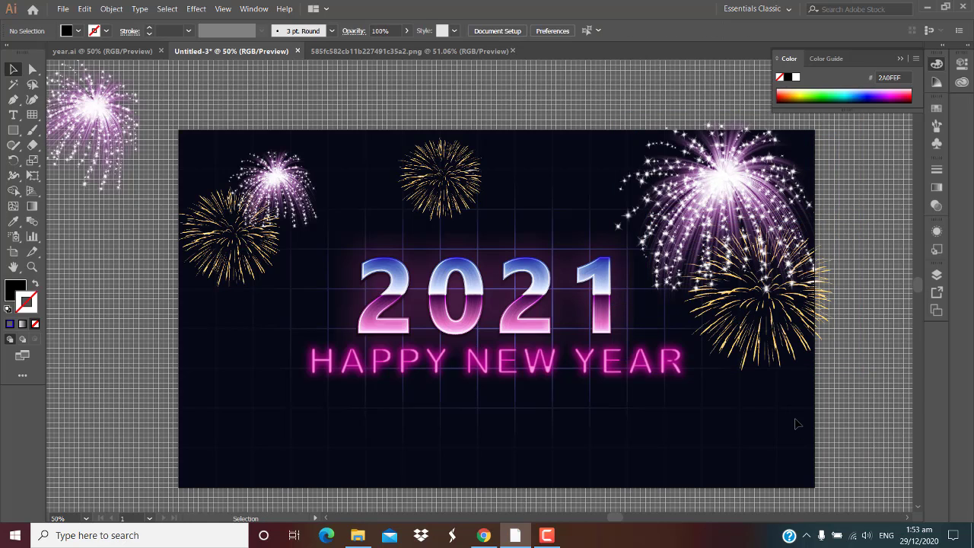
key(ctrl+z)
key(ctrl+z)
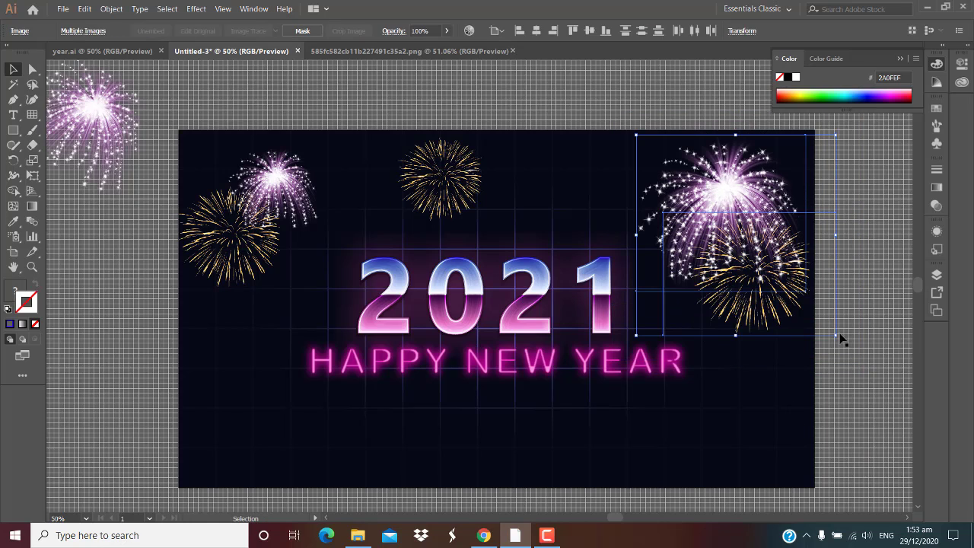
click(780, 394)
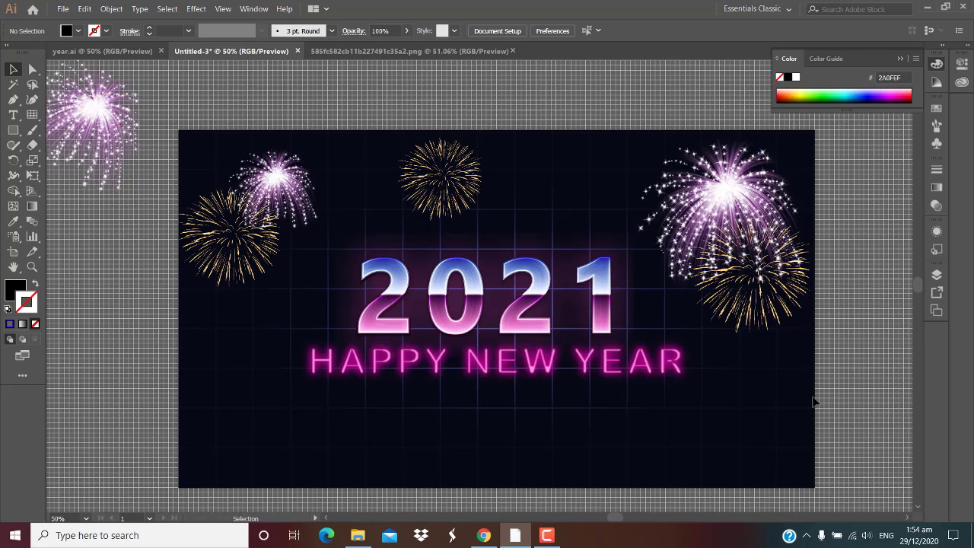
Settle the pink firework nearer the 2021 headline with the gold burst beside it at upper right.
drag(709, 237, 686, 229)
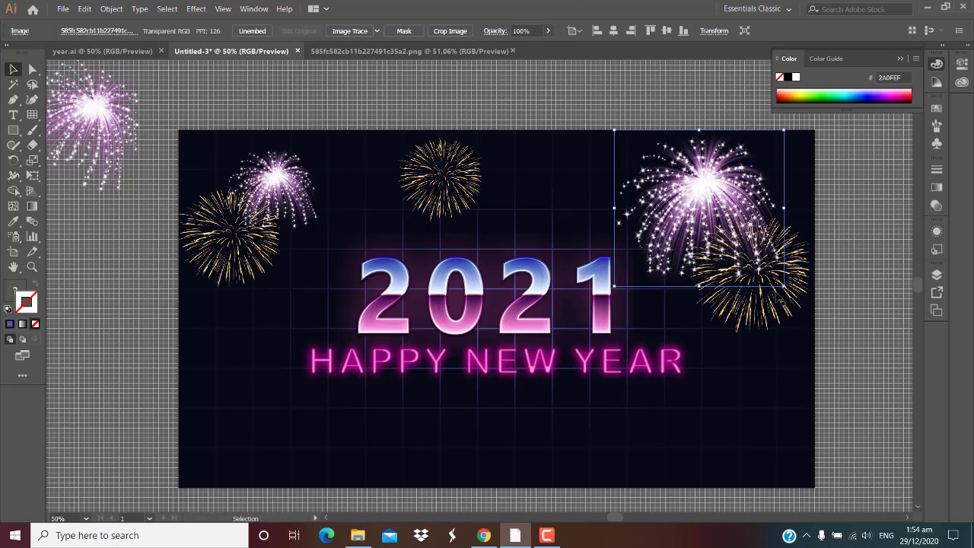
drag(753, 289, 764, 301)
click(870, 329)
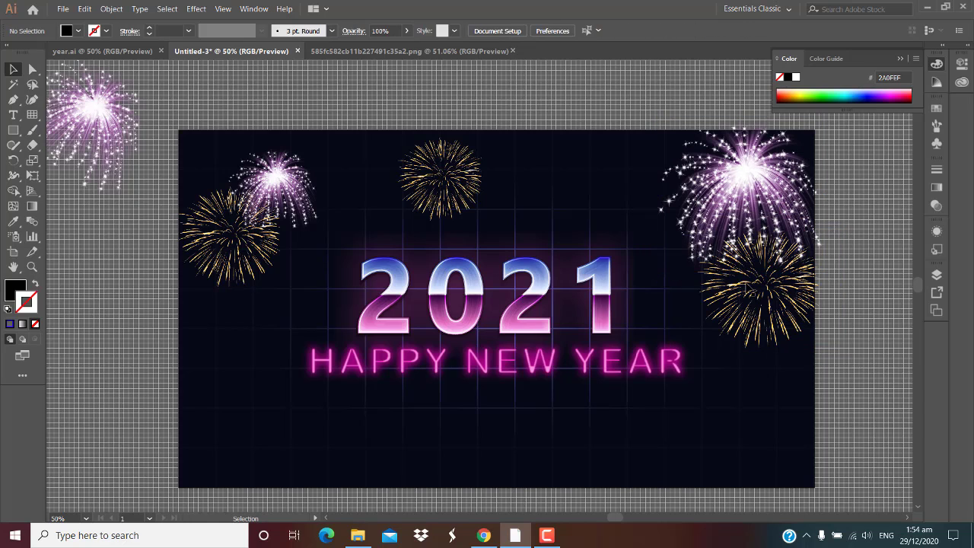
drag(700, 186, 653, 186)
drag(757, 293, 762, 221)
click(759, 348)
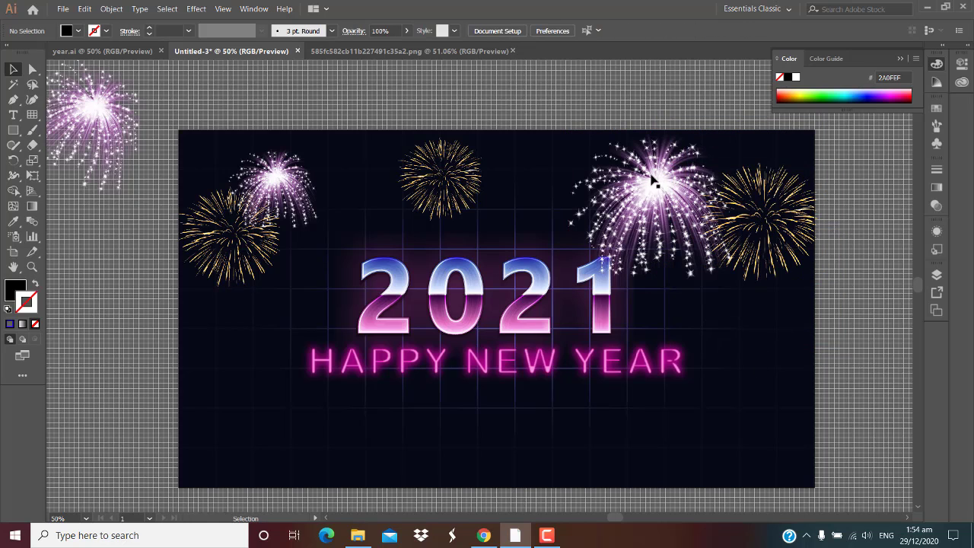
drag(652, 178, 685, 161)
click(712, 343)
Open chrismas.ai from the illustrator folder on another drive.
click(63, 9)
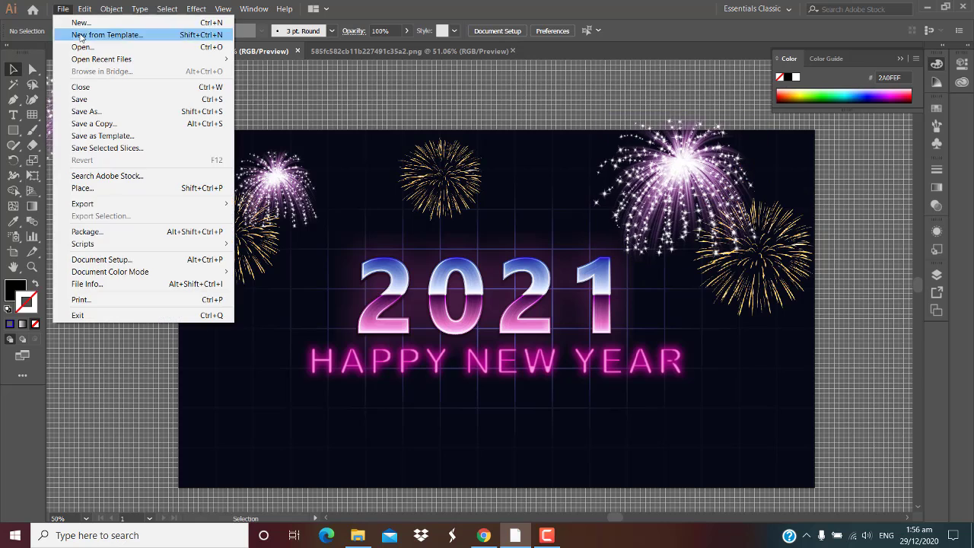
click(84, 46)
scroll(61, 217, down, 1)
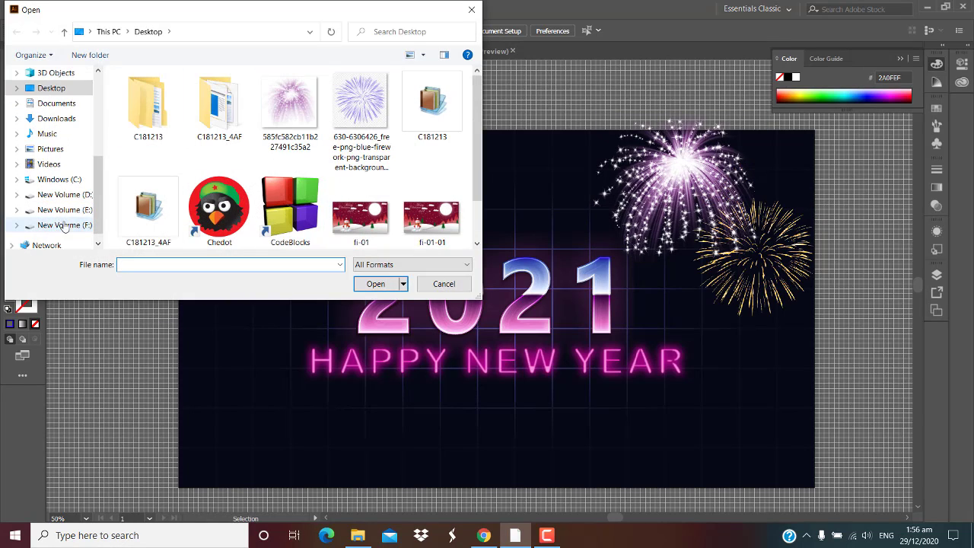
click(66, 224)
click(65, 209)
double_click(156, 147)
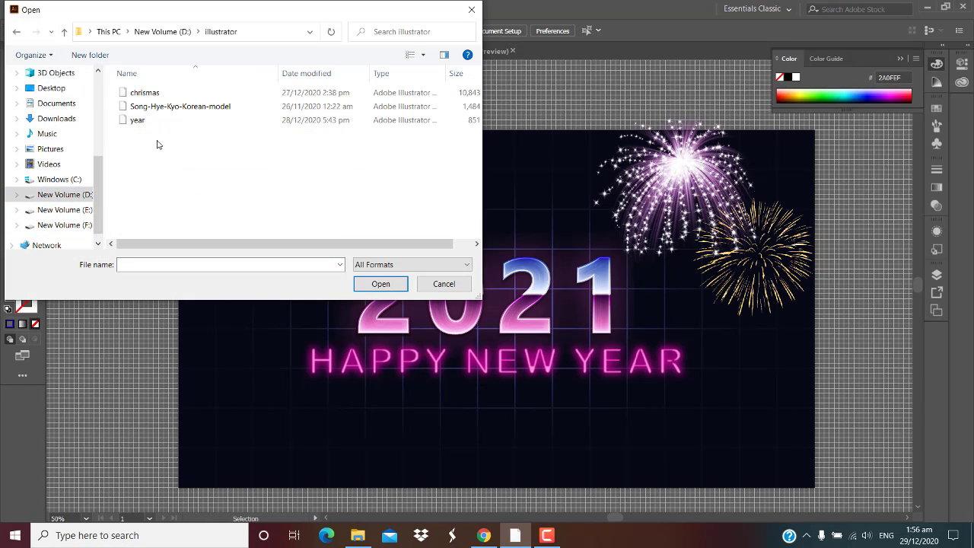
double_click(153, 93)
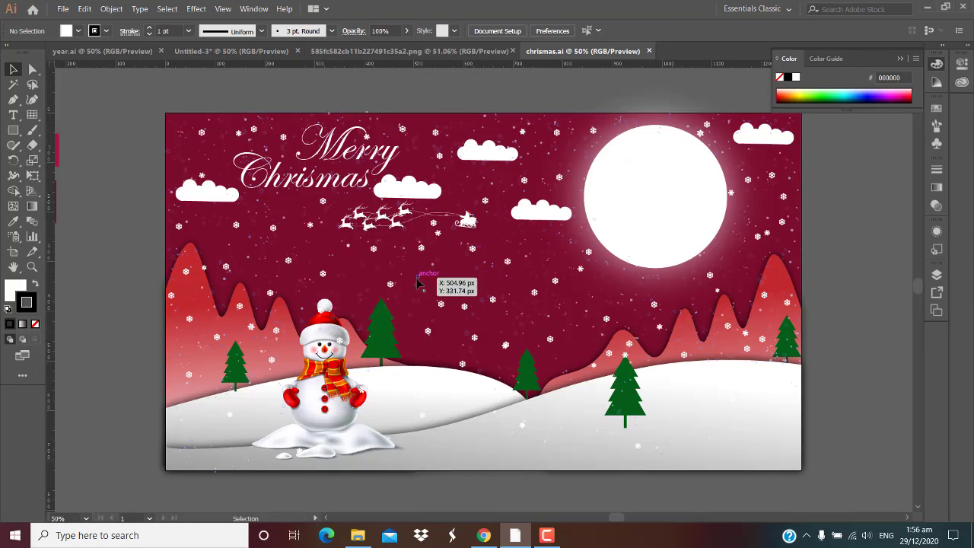
Copy the snow group into the New Year document, align it to the artboard and bring it to front.
click(418, 275)
click(220, 51)
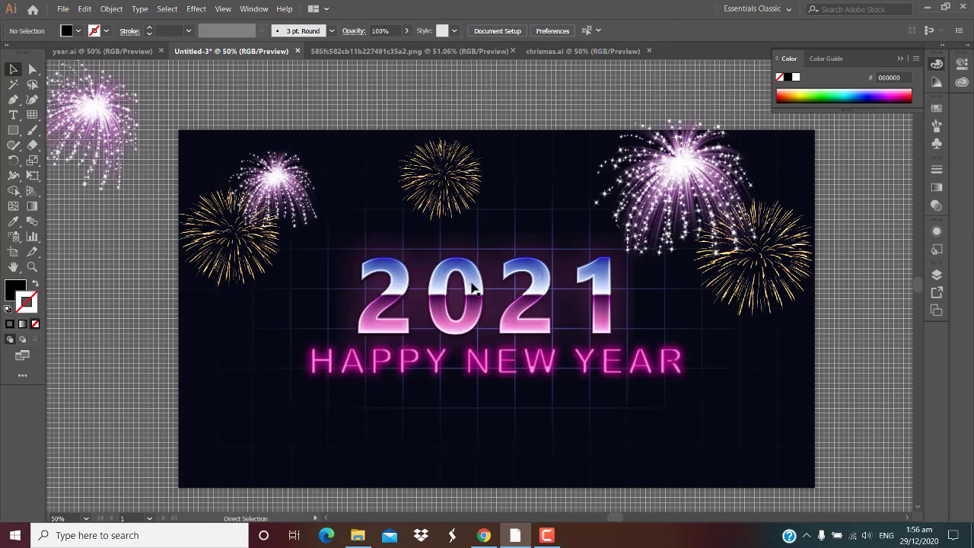
drag(517, 427, 537, 449)
right_click(537, 450)
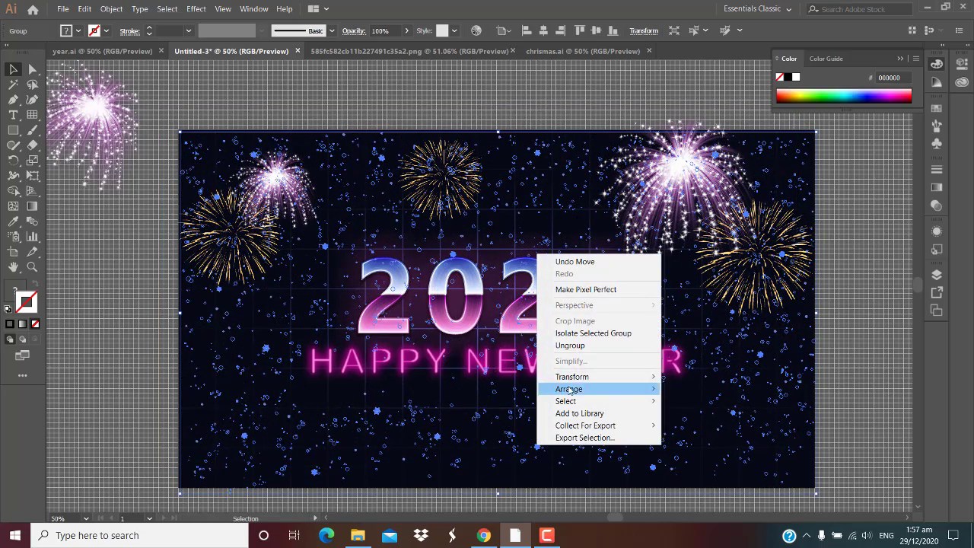